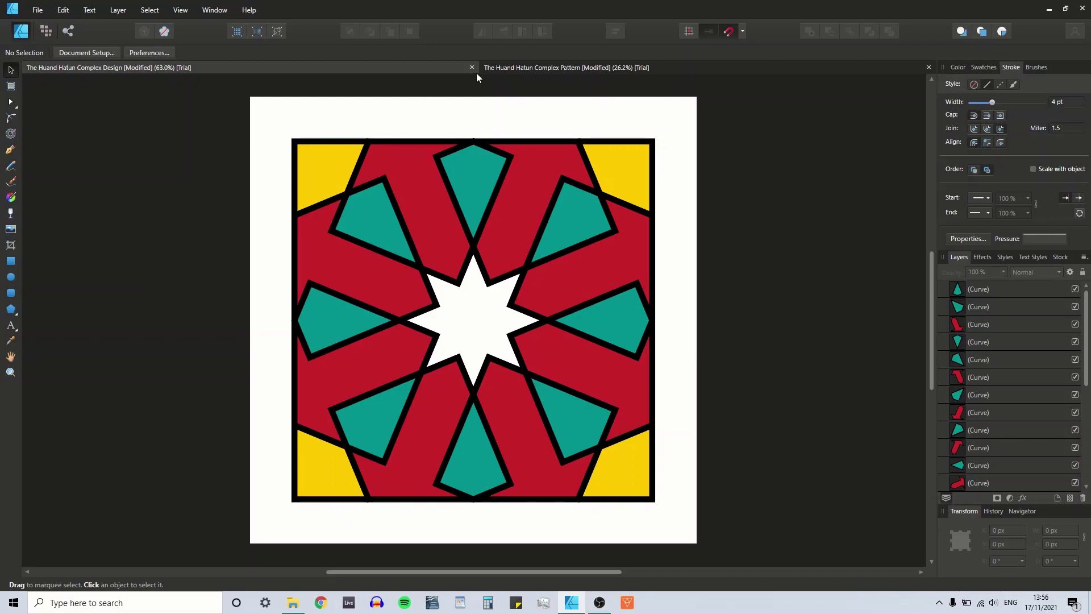
- Create a new blank 1200 × 1200 px document from the Unnamed 4 preset
click(529, 69)
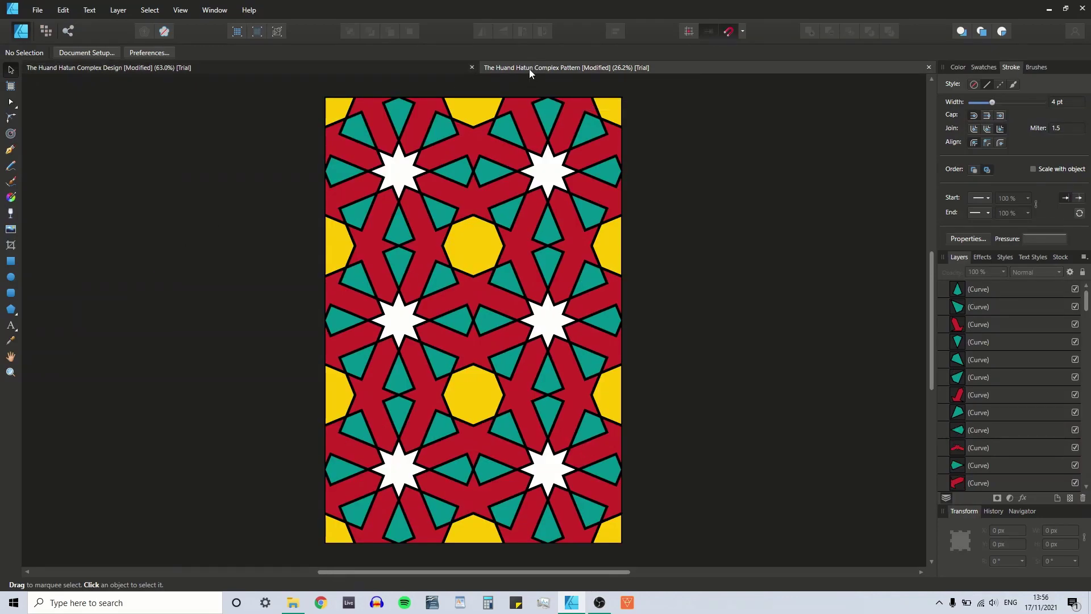
click(111, 69)
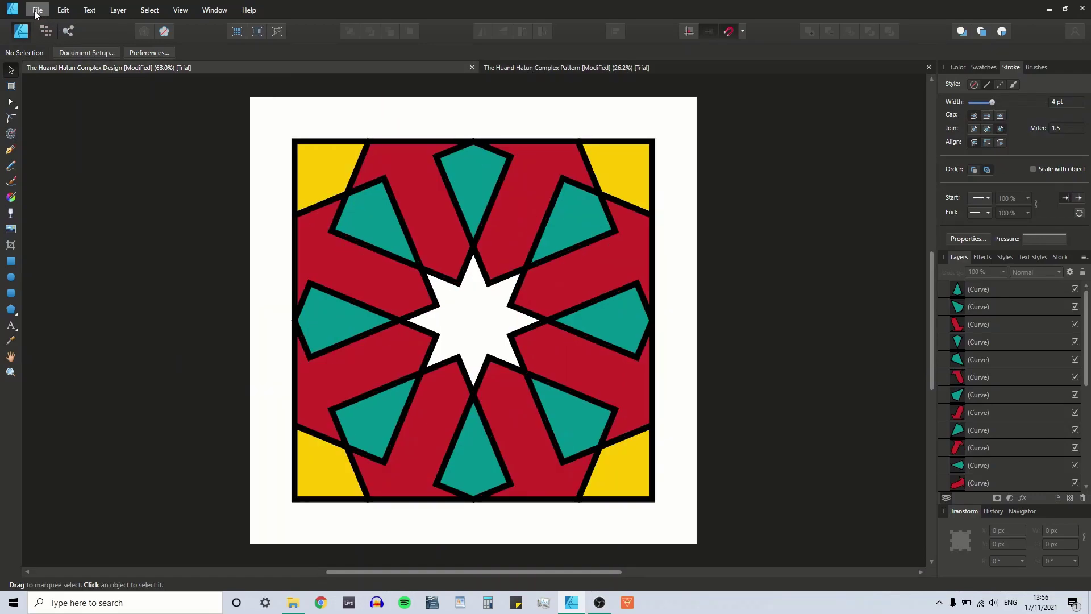
click(37, 11)
click(49, 36)
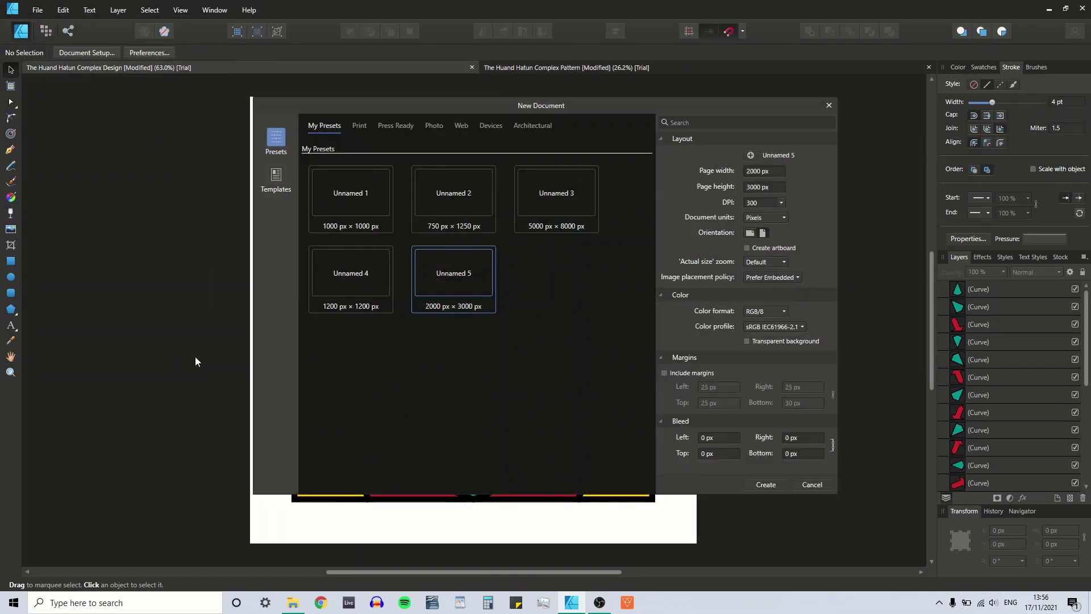
click(350, 270)
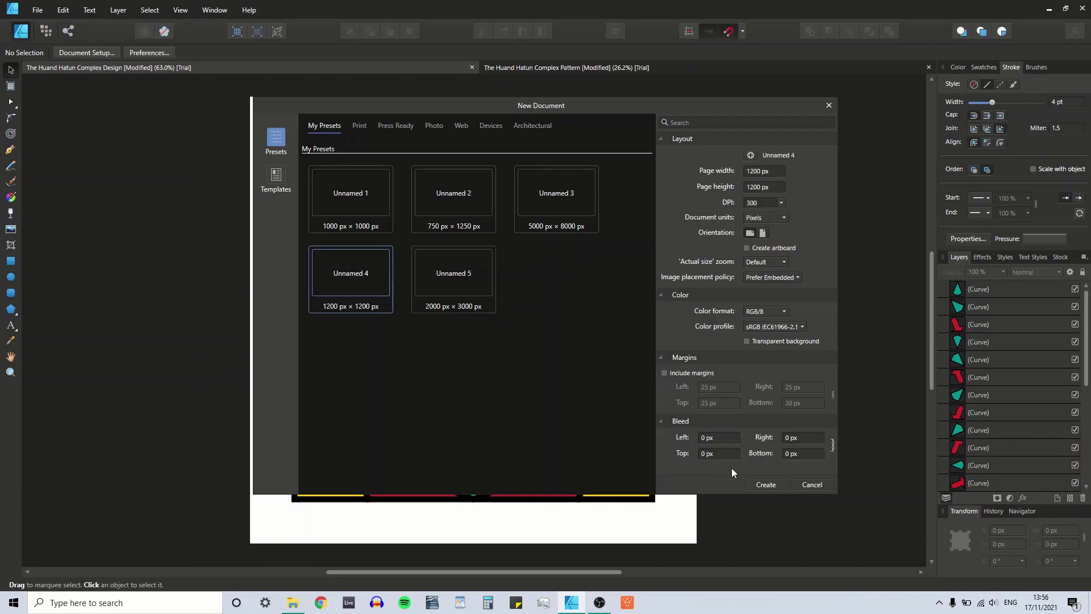
click(765, 484)
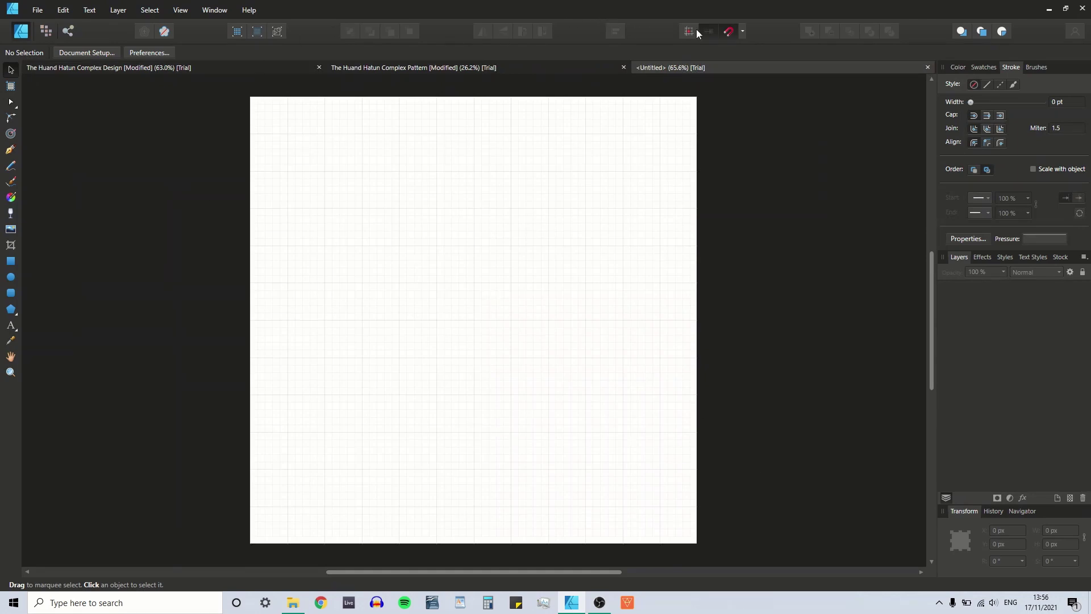
- Draw a 1000 × 1000 px square centred on the page and select it
click(742, 32)
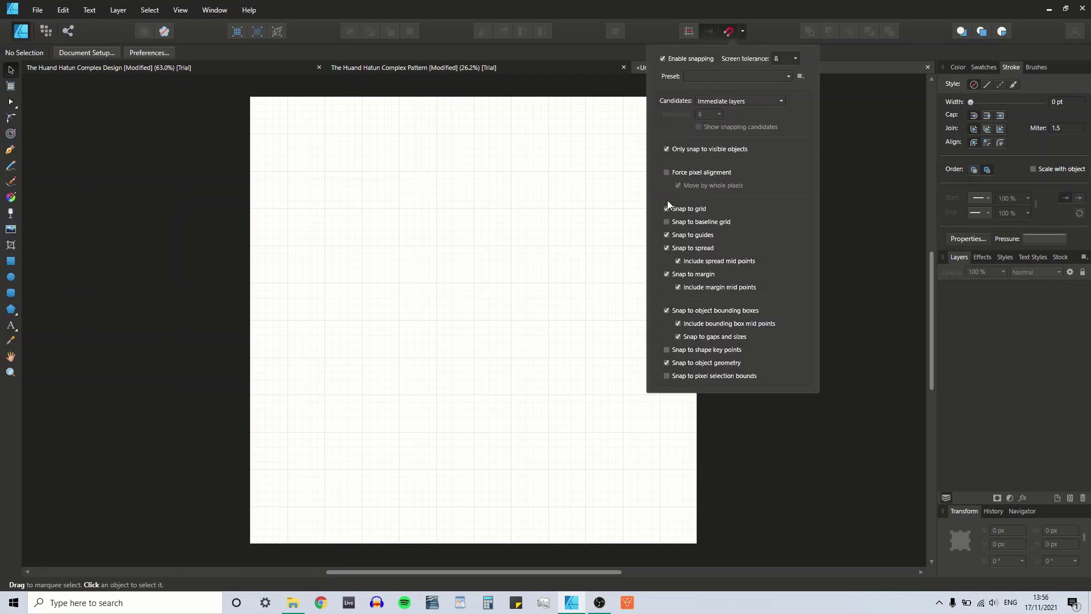
click(854, 138)
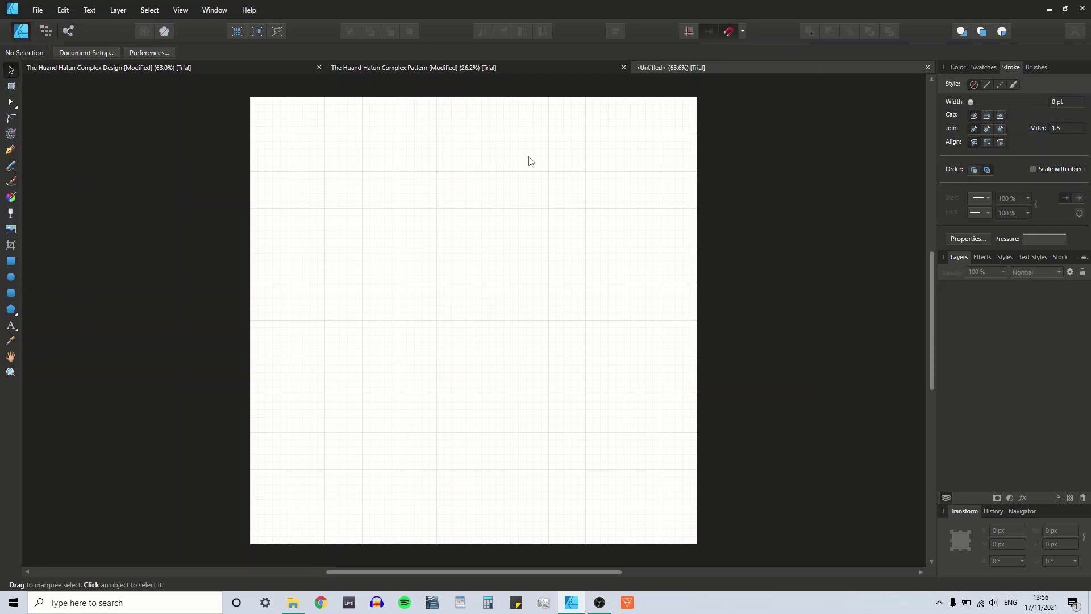
click(11, 261)
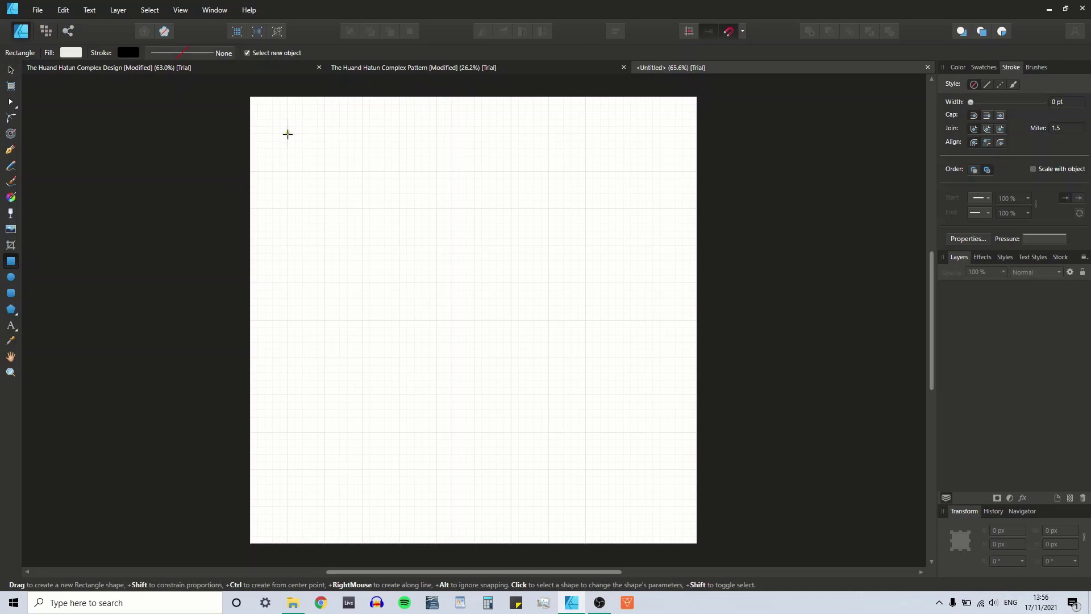
drag(288, 134, 659, 506)
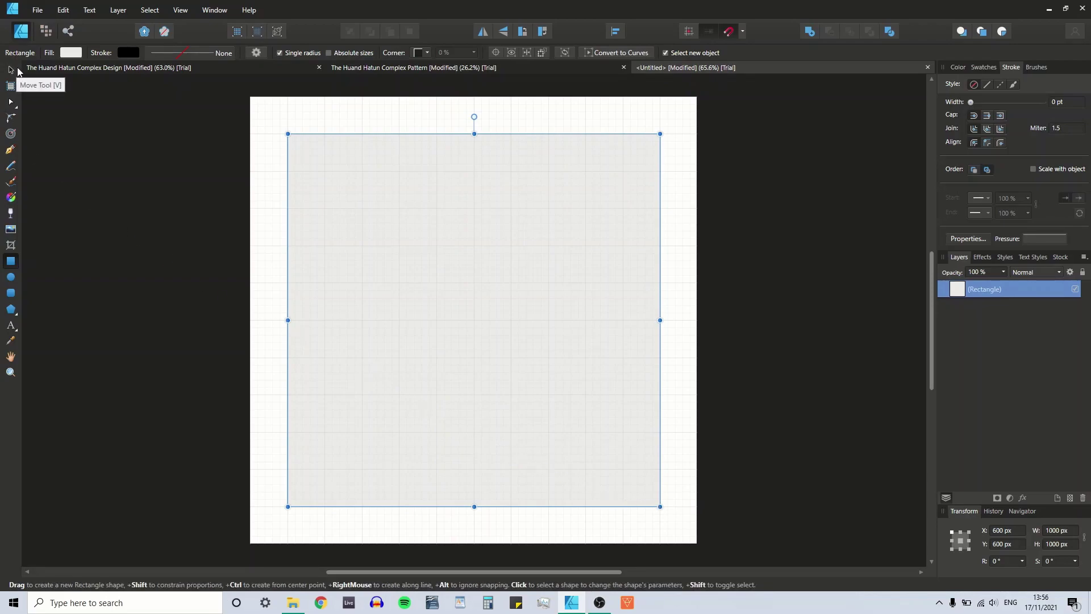
click(12, 277)
key(ctrl+d)
click(10, 70)
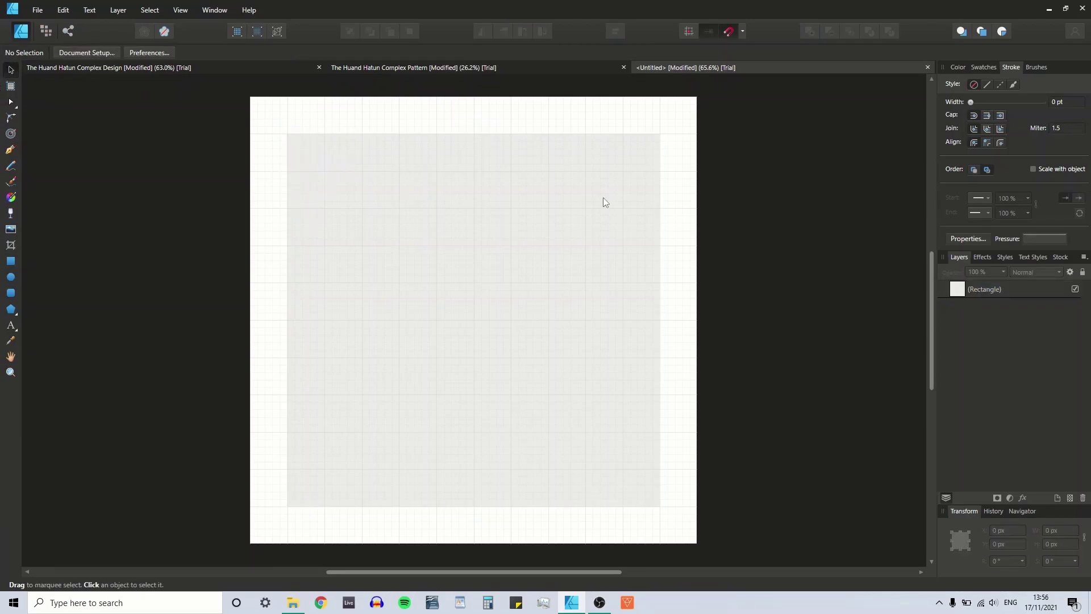
key(ctrl+a)
- Give the square no fill and a 0.5 pt black outline
click(959, 68)
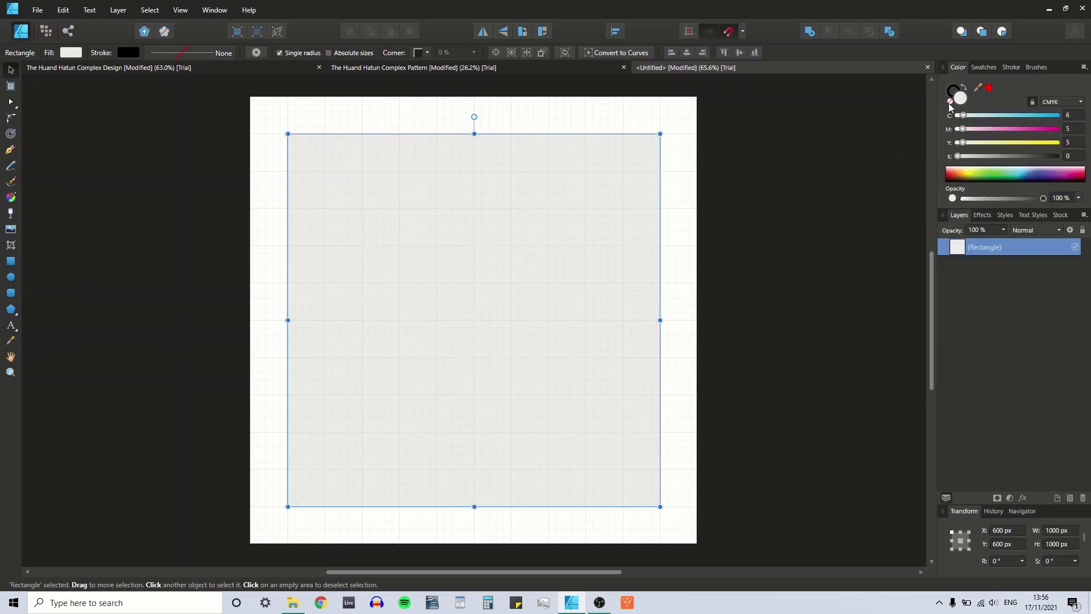
click(950, 104)
click(950, 88)
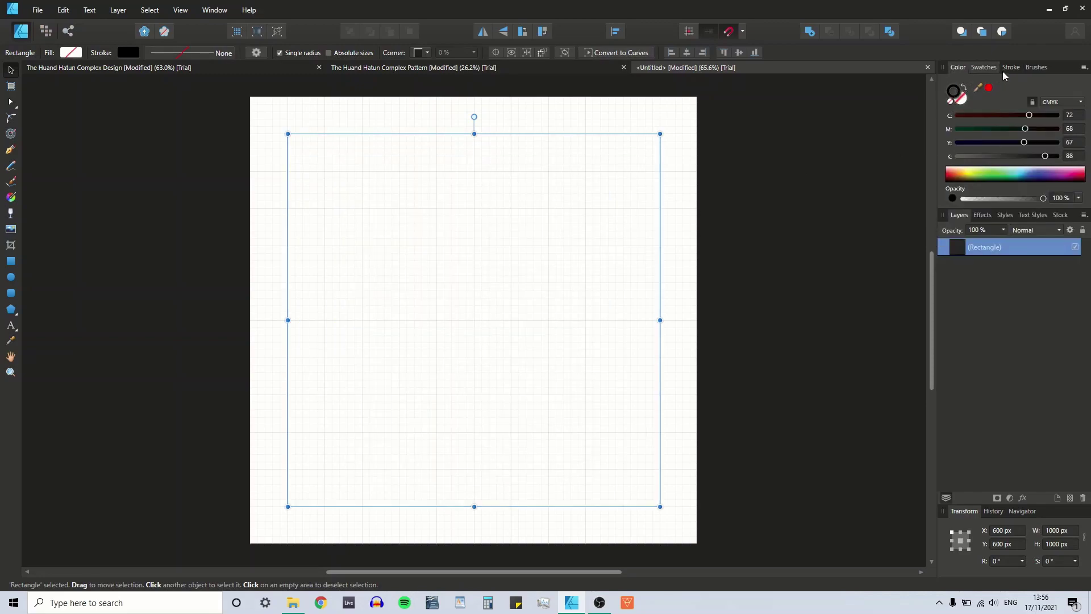
click(1019, 69)
click(1063, 102)
text(5)
key(Return)
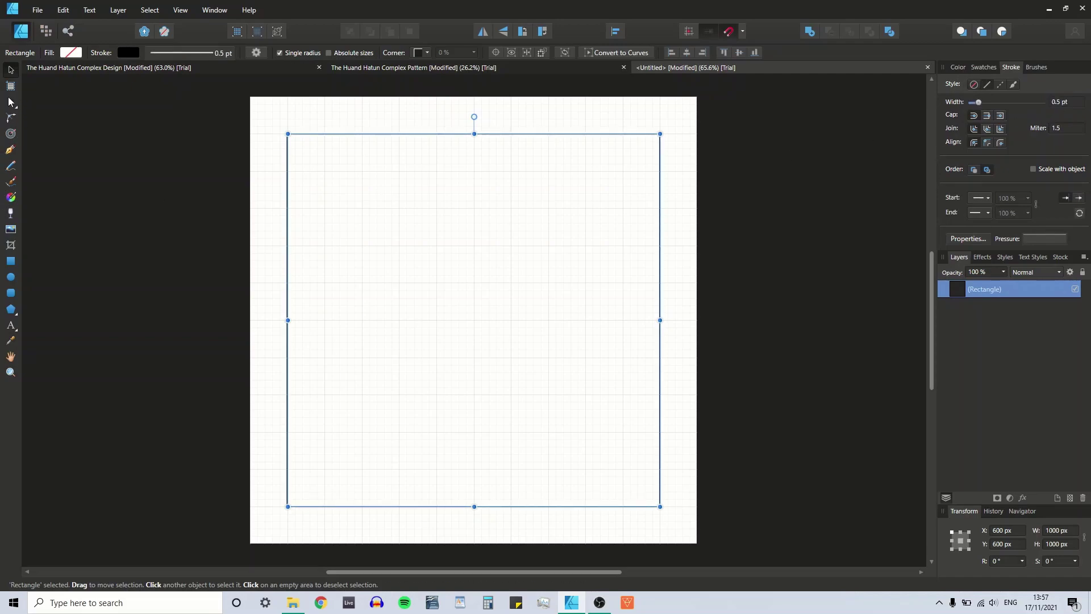
- Draw a 1000 × 1000 px circle from the square's top-left to bottom-right corner
click(12, 277)
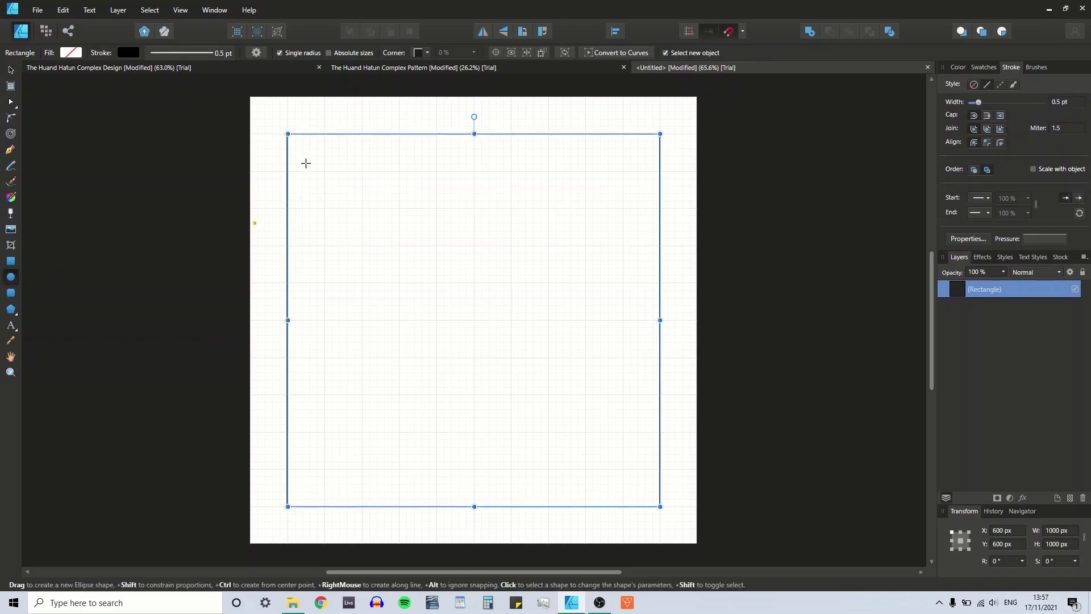
click(288, 134)
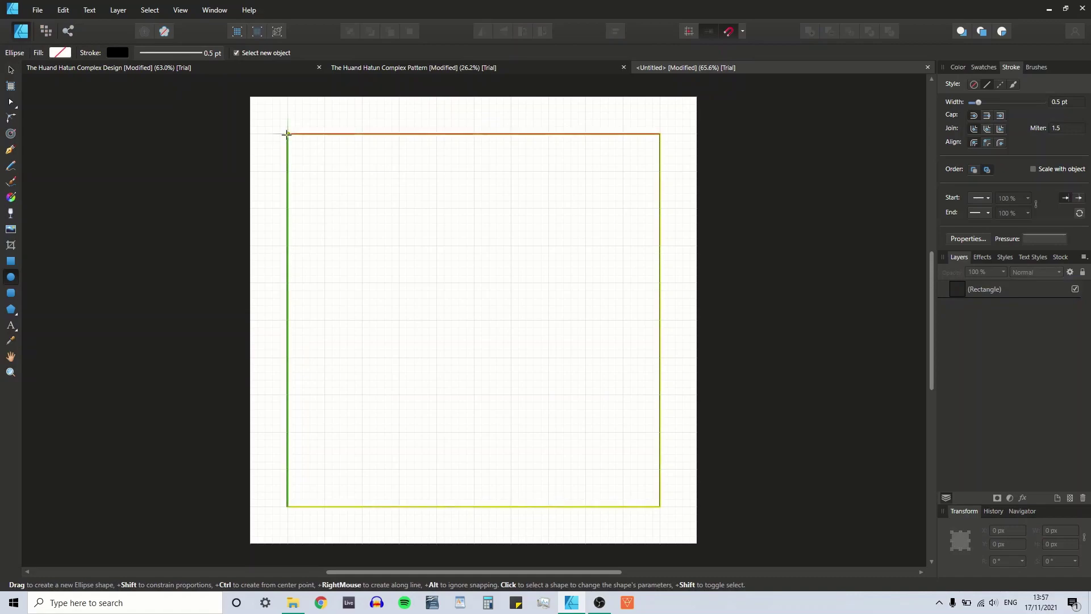
drag(288, 133, 660, 507)
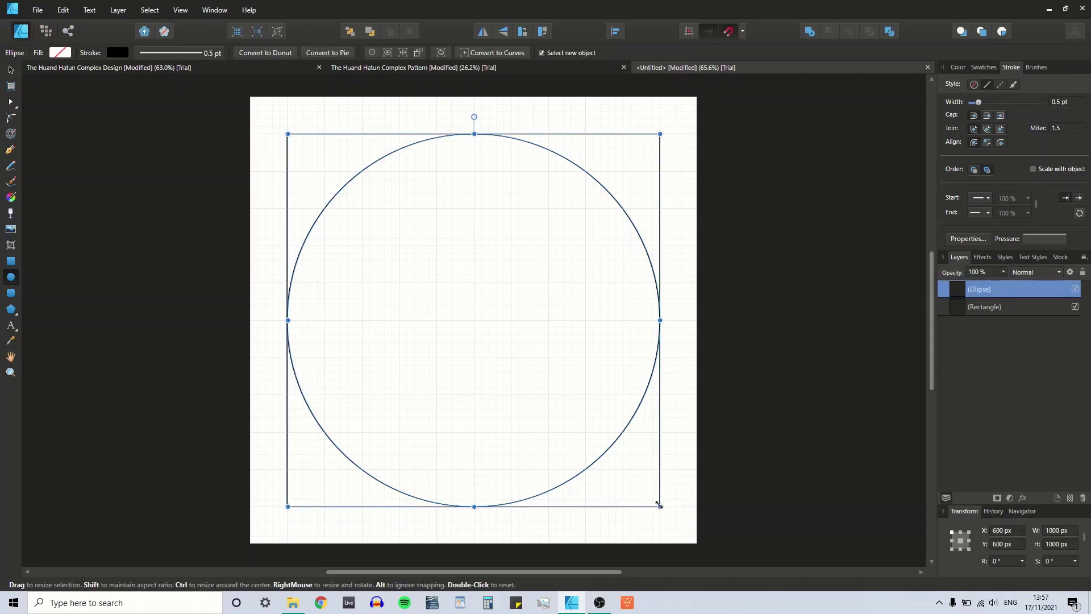
key(ctrl+d)
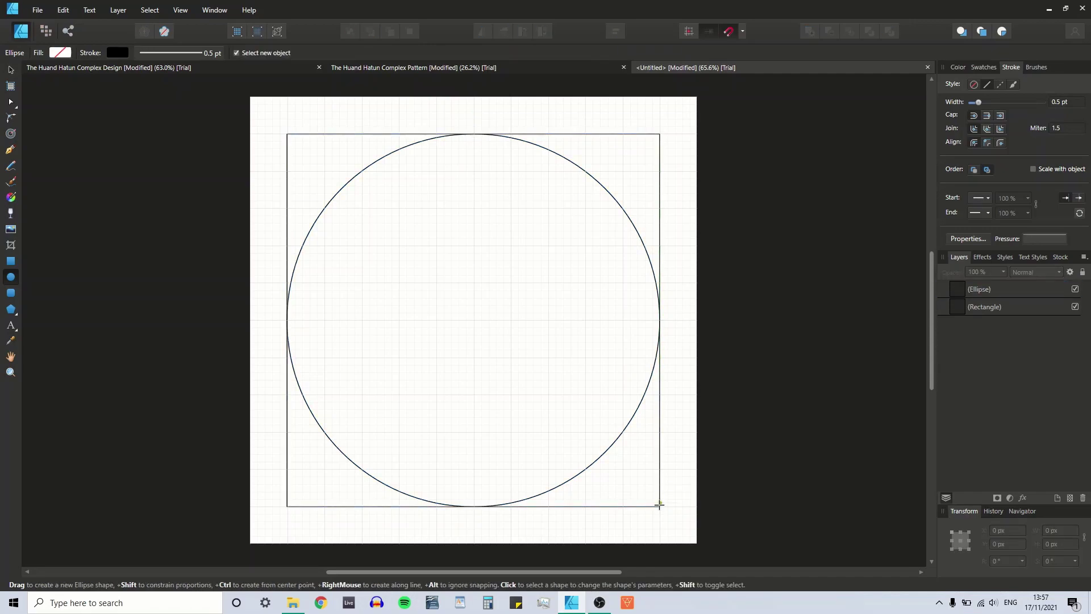
click(10, 149)
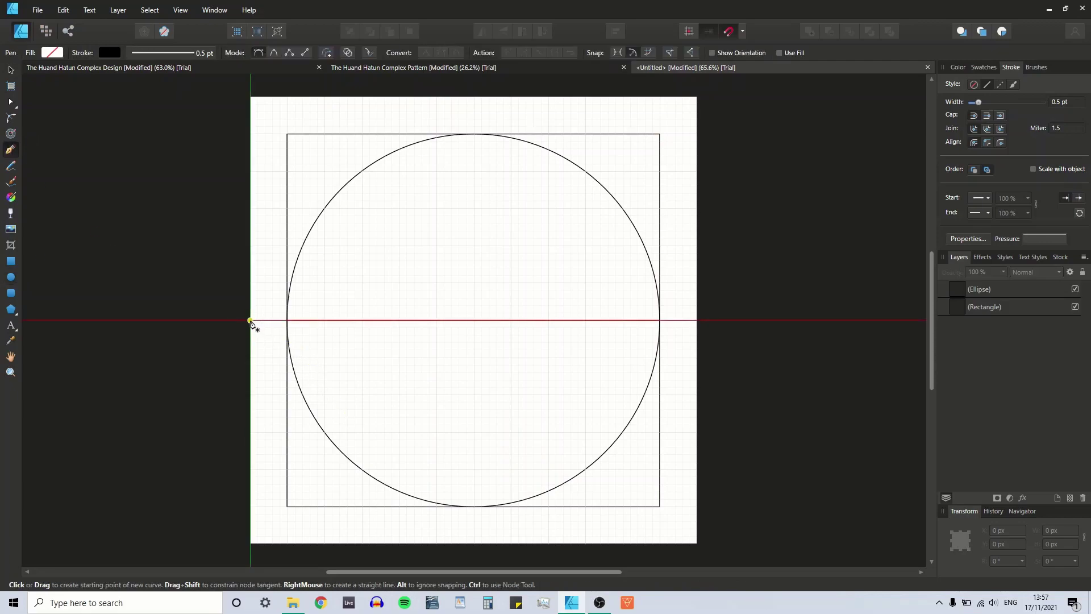
- Draw a 1200 px horizontal centre line and rotate a copy of it to vertical
click(251, 320)
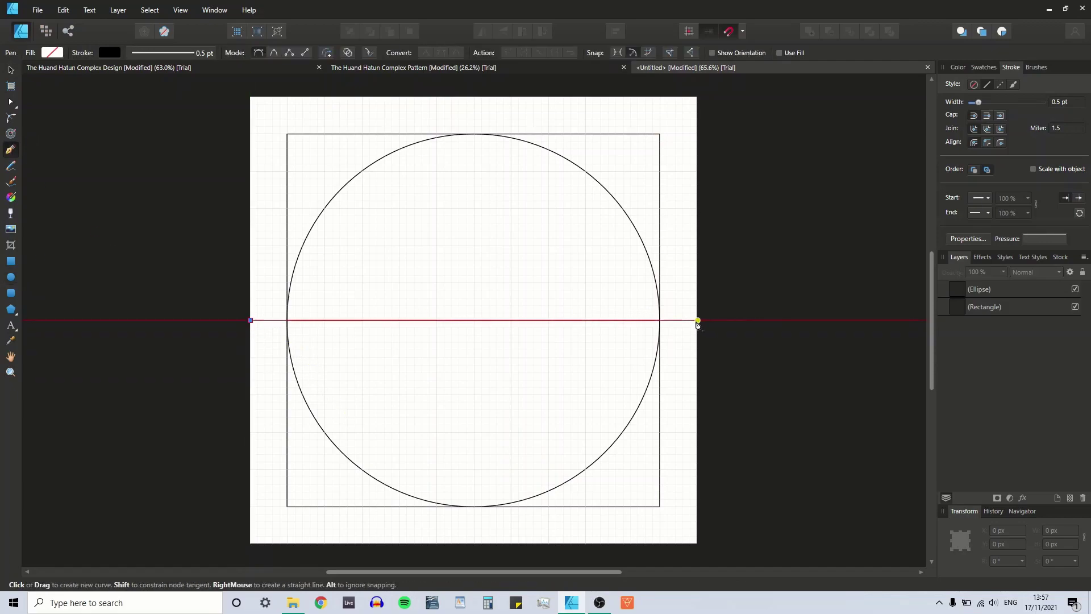
click(698, 321)
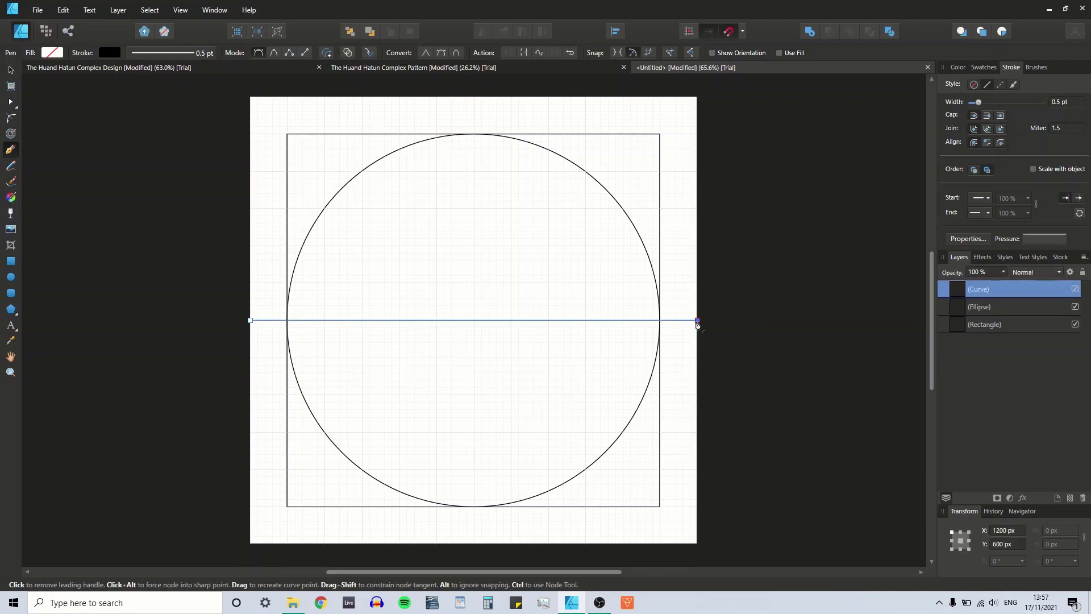
key(Escape)
click(698, 320)
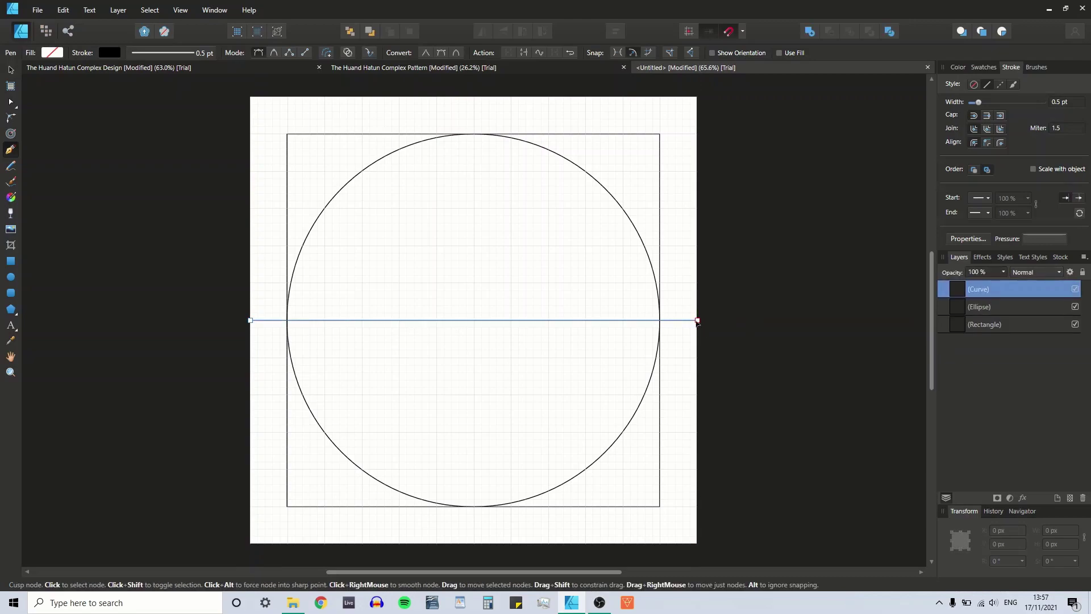
key(Escape)
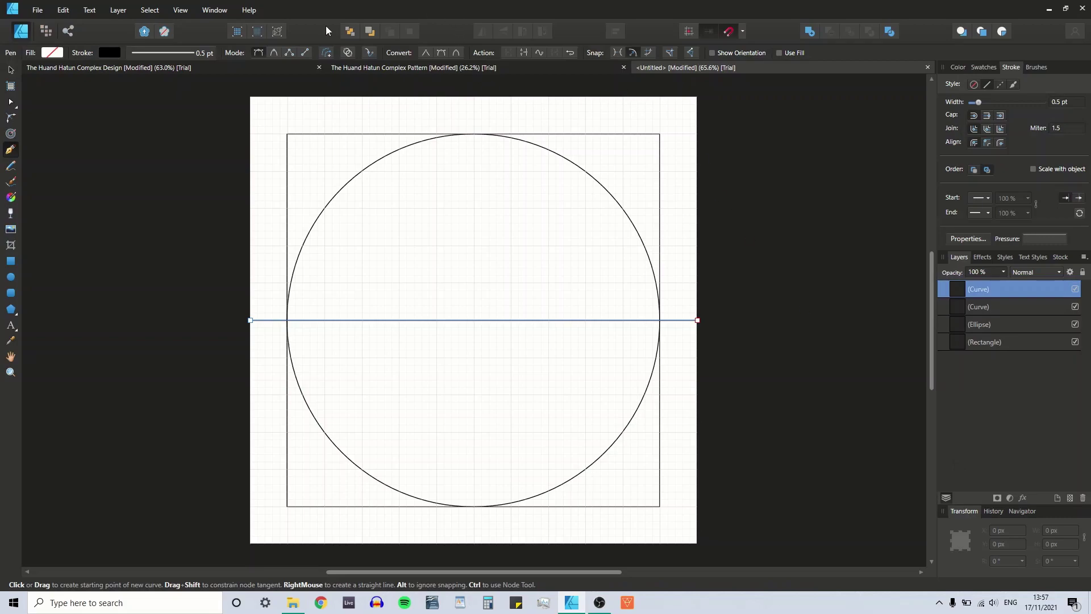
click(11, 69)
click(97, 284)
click(424, 320)
click(543, 32)
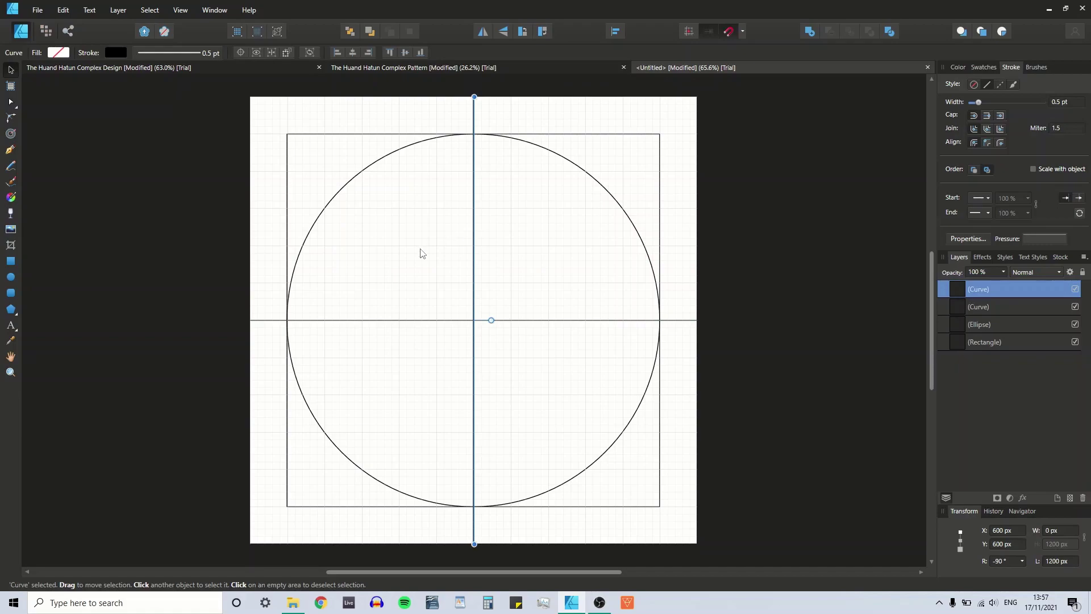
- Duplicate both centre lines, rotate the copies 45° and stretch them to 1200 px diagonals
shift+click(585, 320)
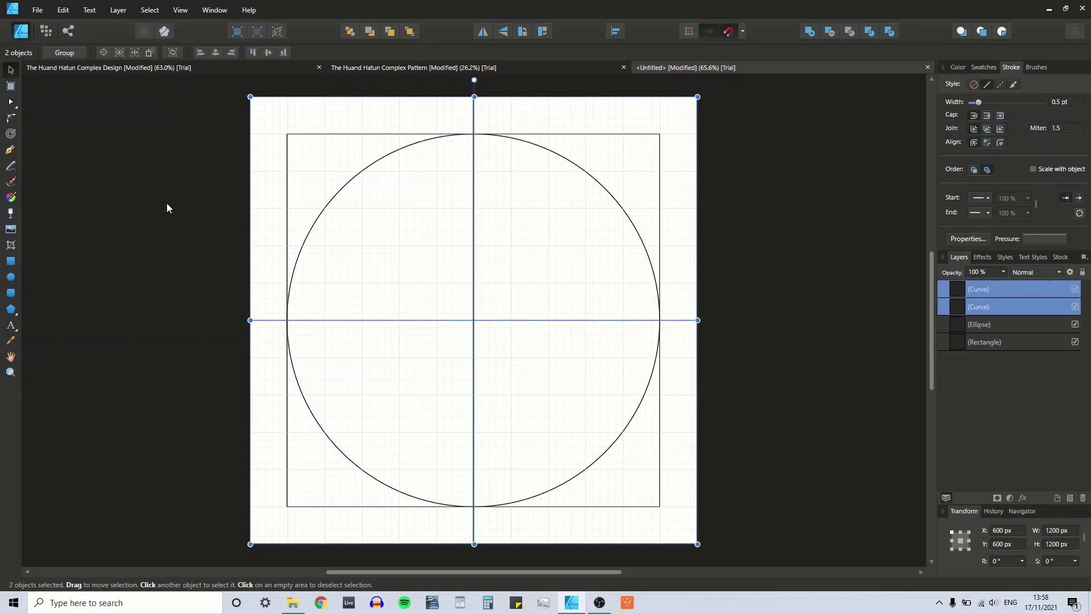
key(ctrl+j)
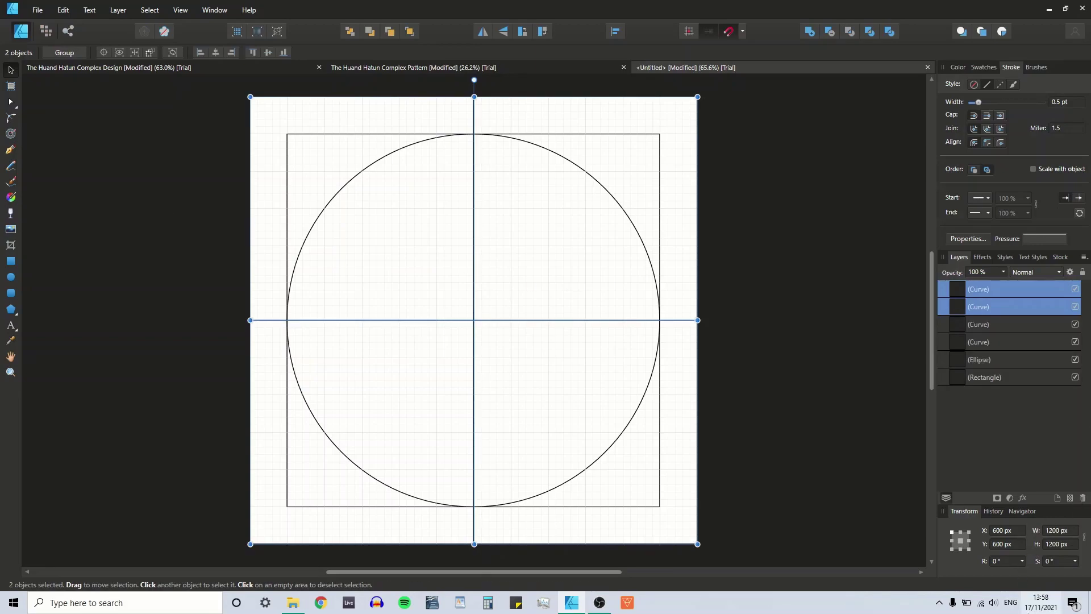
click(1007, 561)
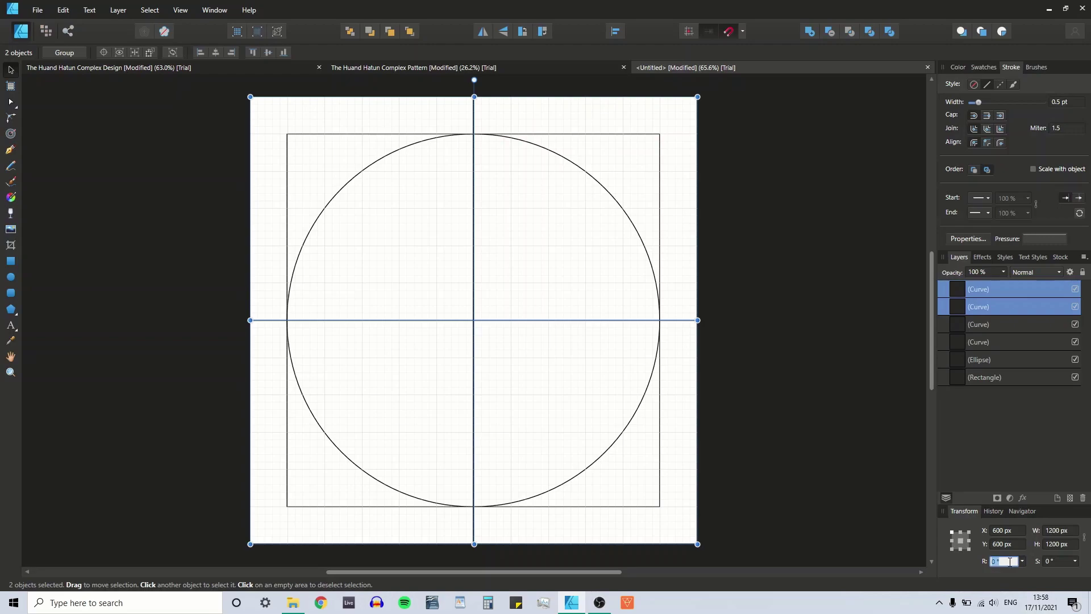
text(45)
key(Return)
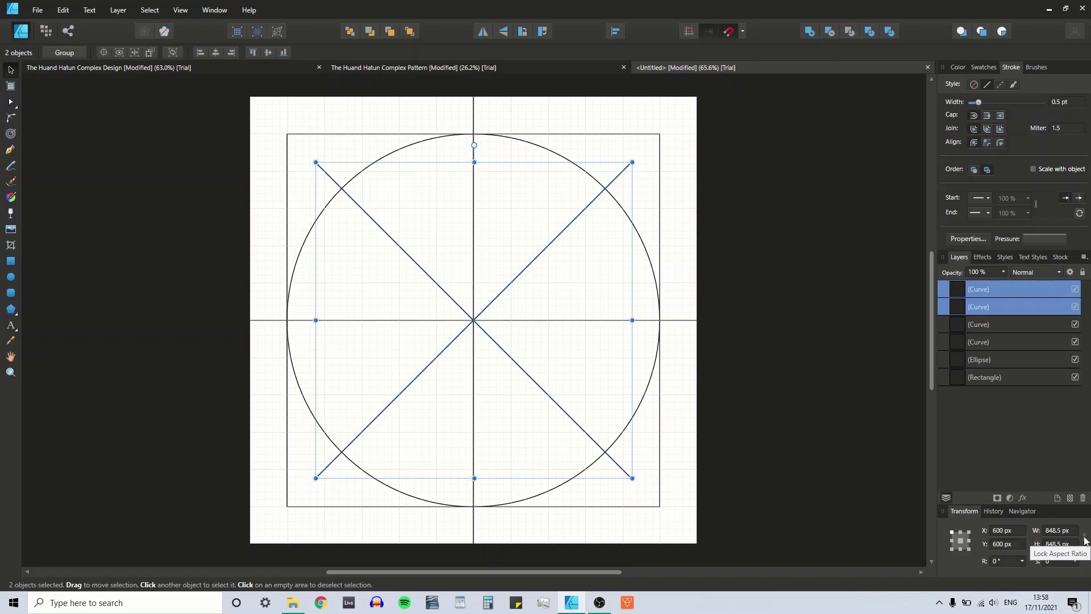
click(1056, 532)
text(1200)
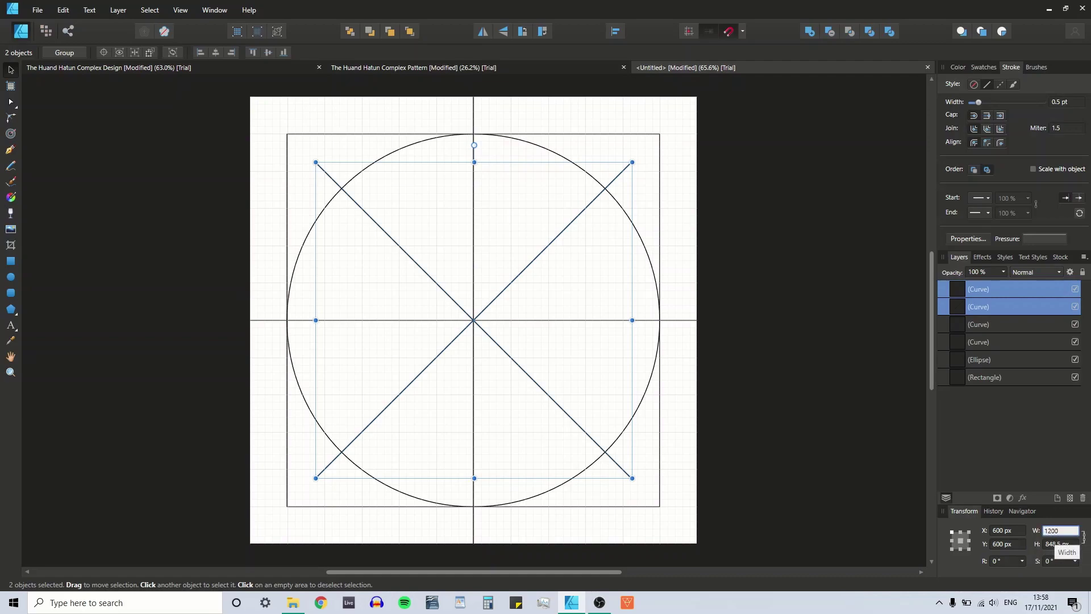
key(Return)
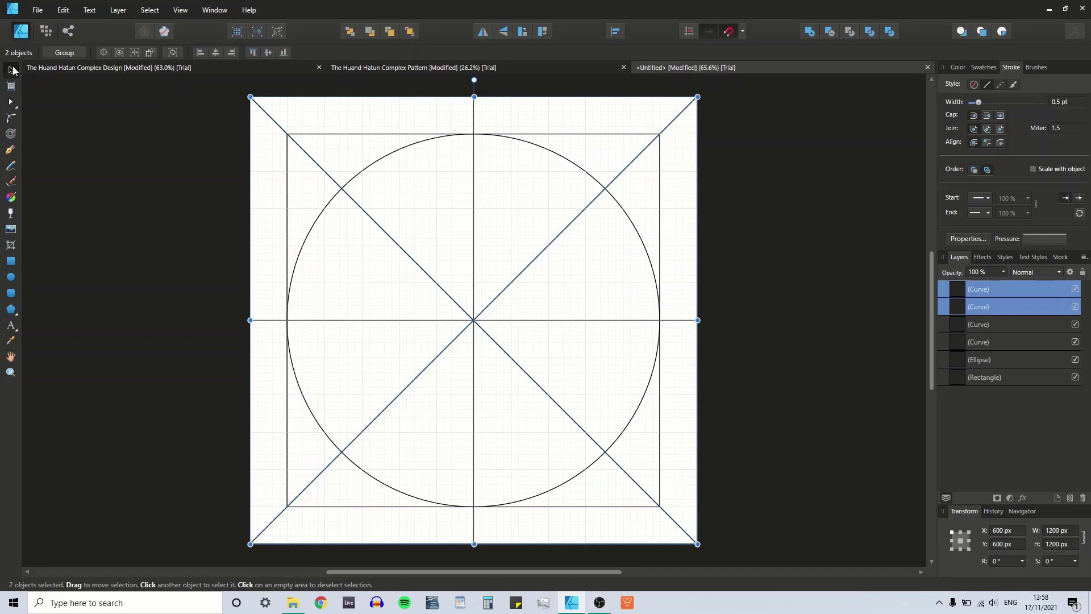
click(204, 200)
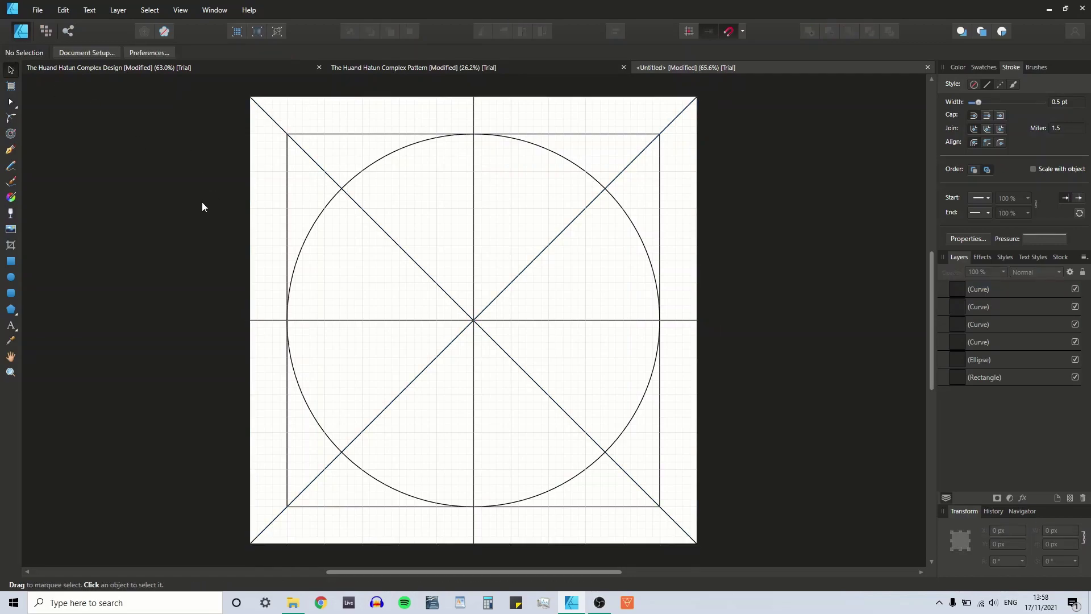
click(10, 152)
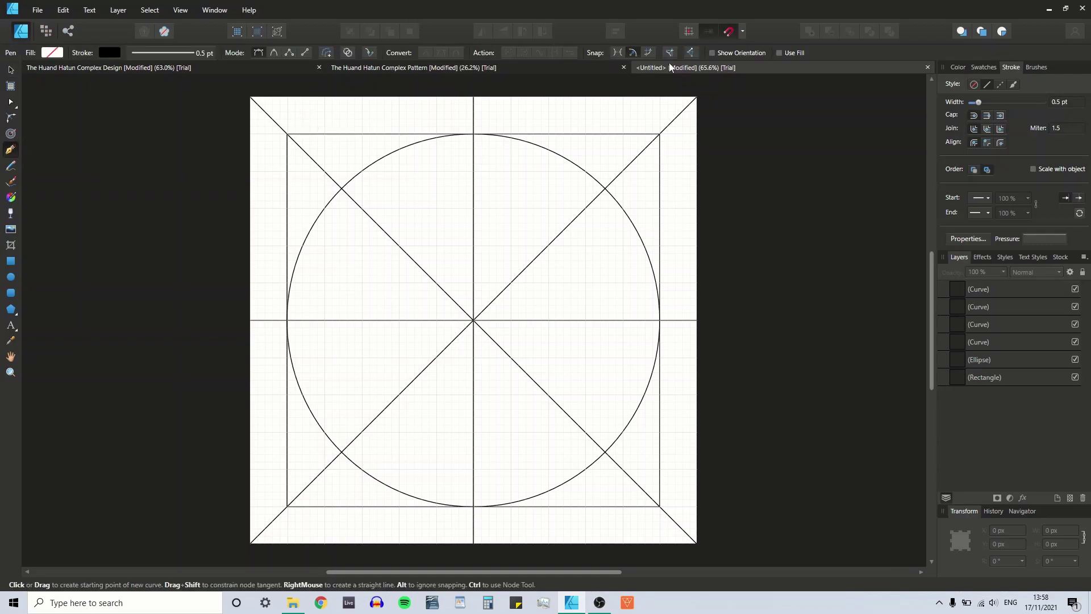
- Turn off the background grid from the View menu
click(743, 31)
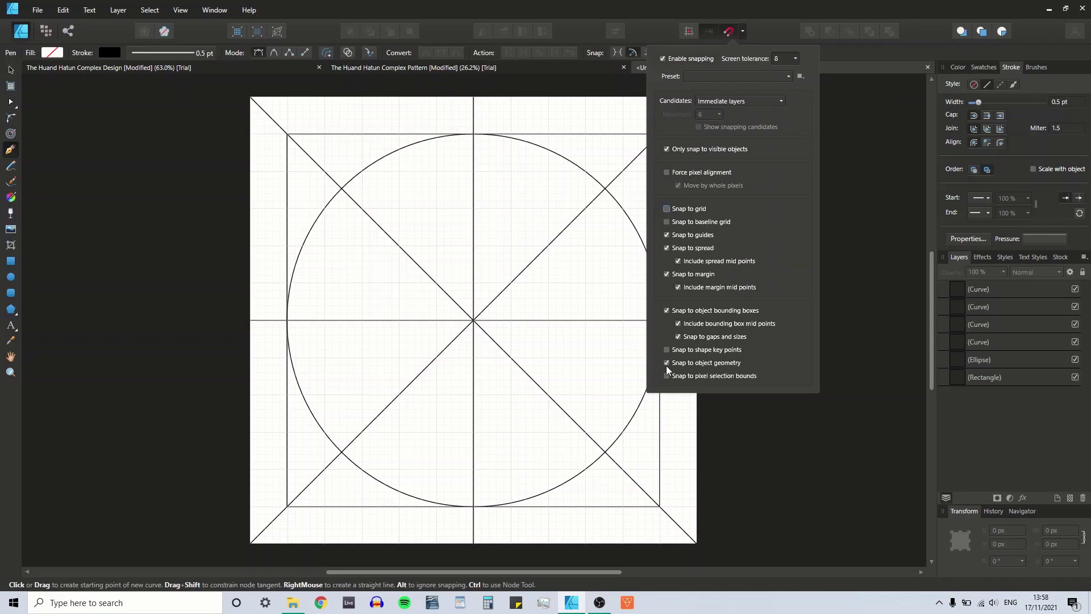
click(181, 10)
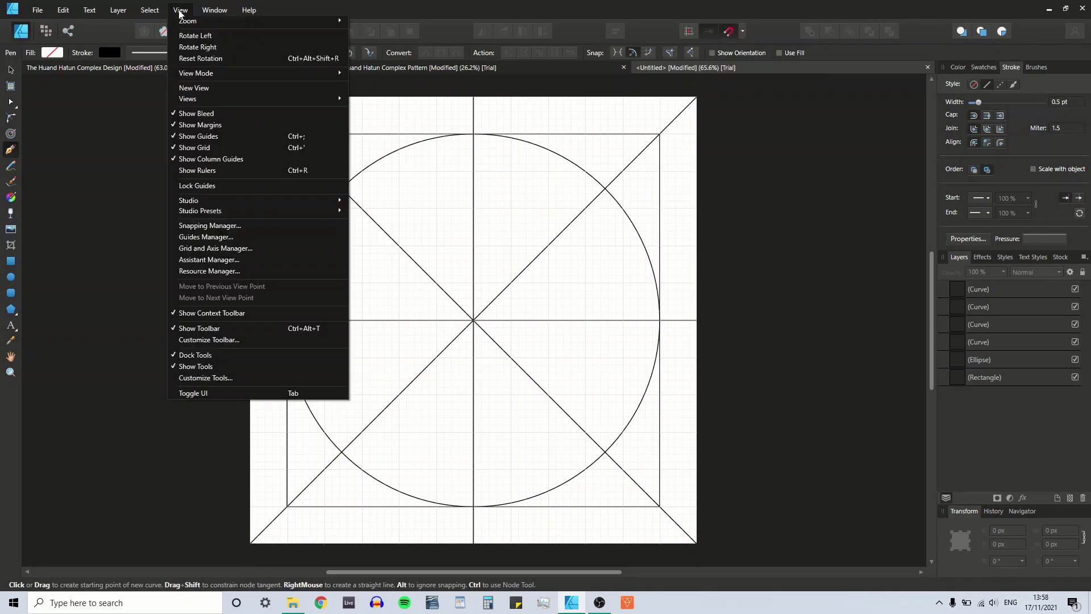
click(196, 148)
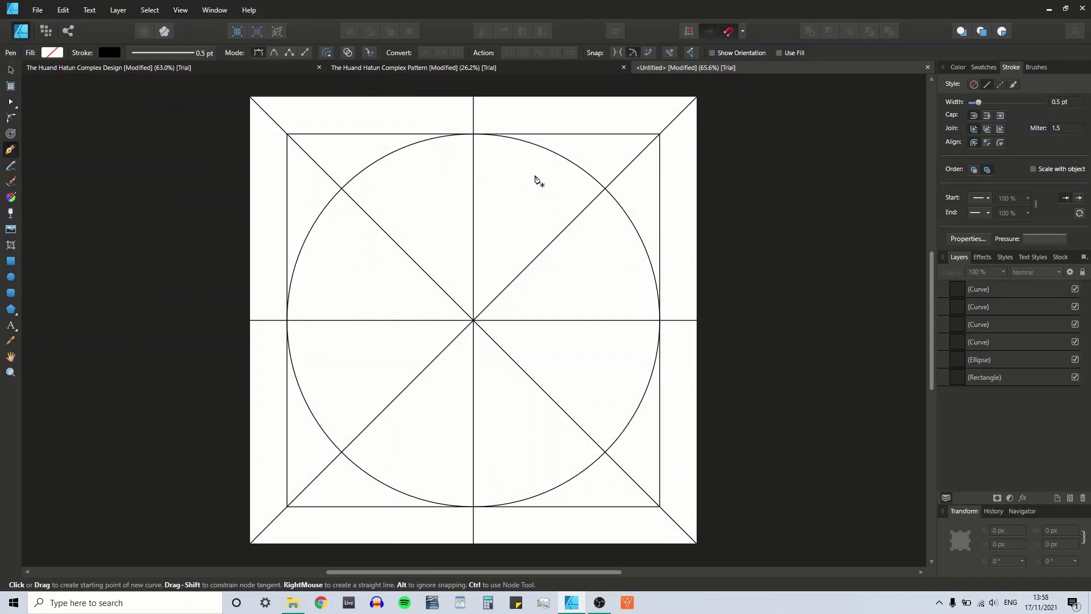
- Draw two slanted lines from the circle's top through the diagonal intersections to the page's edges
click(474, 134)
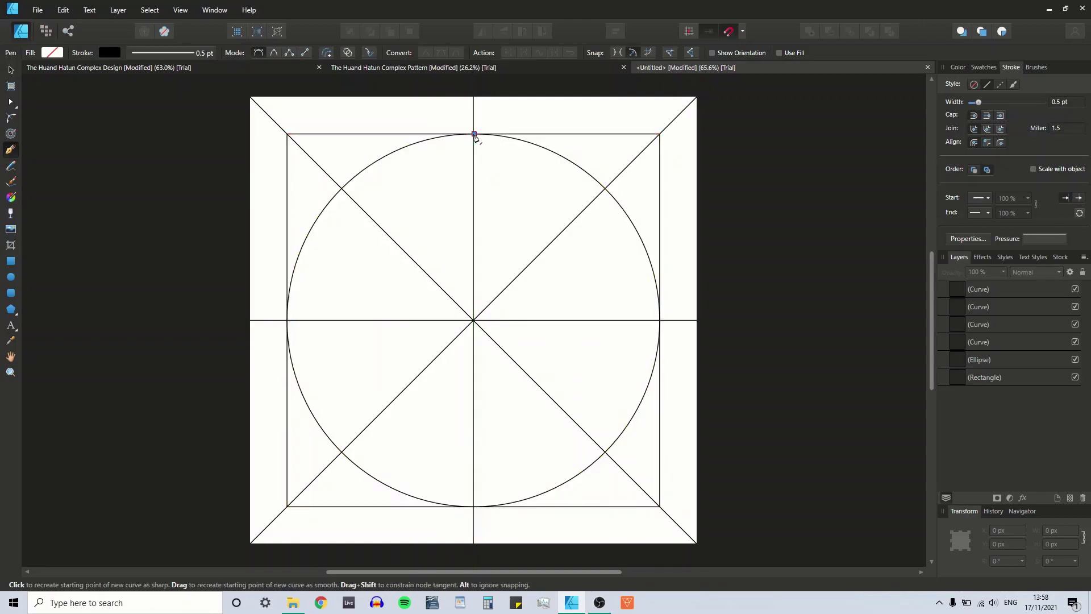
click(606, 188)
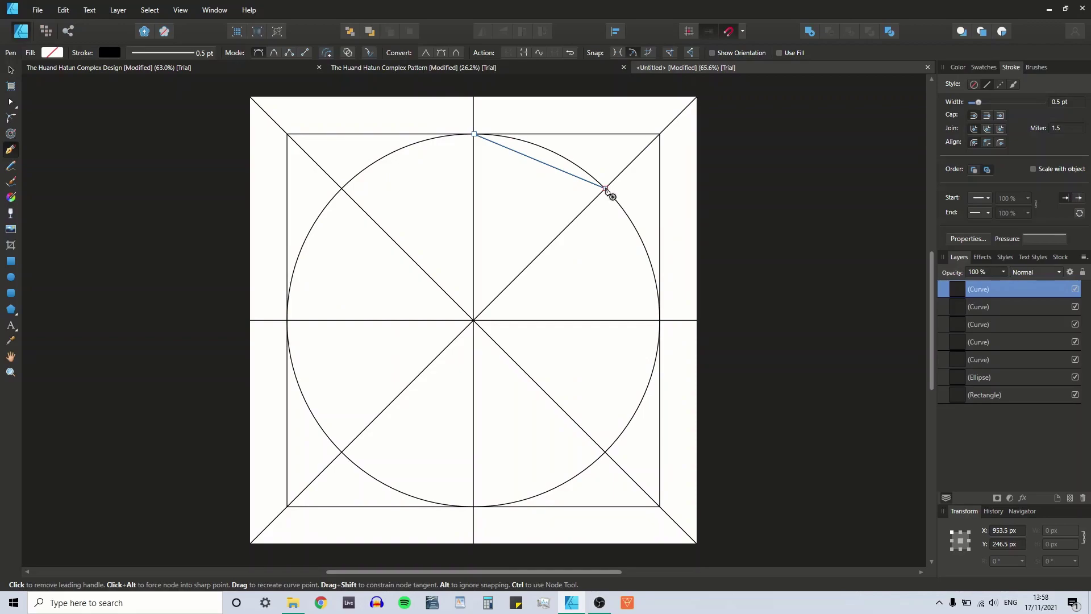
click(11, 69)
drag(472, 134, 379, 96)
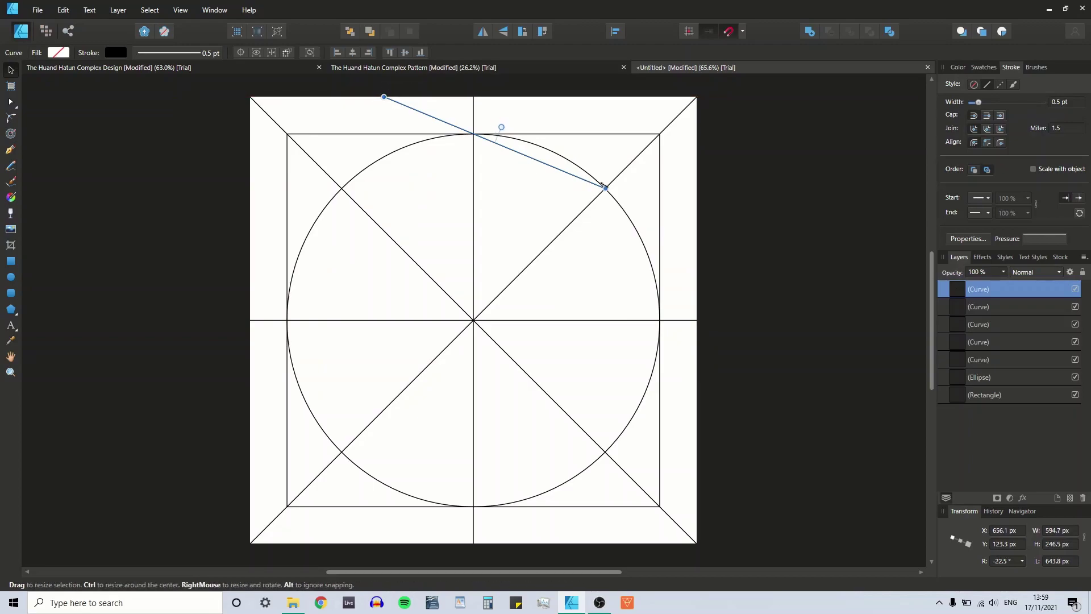
drag(606, 189, 698, 227)
click(10, 150)
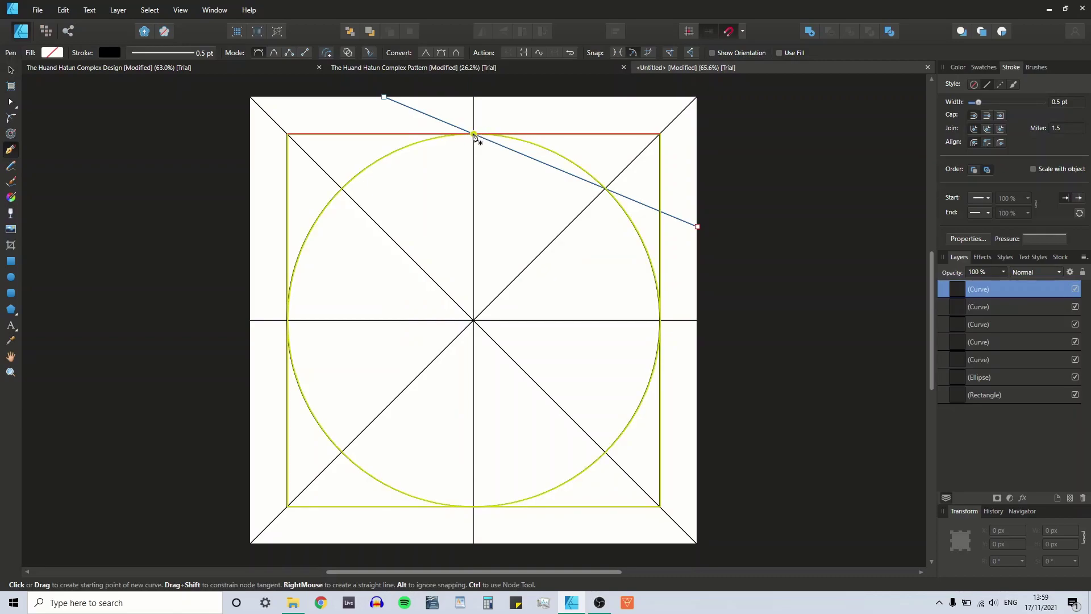
click(474, 134)
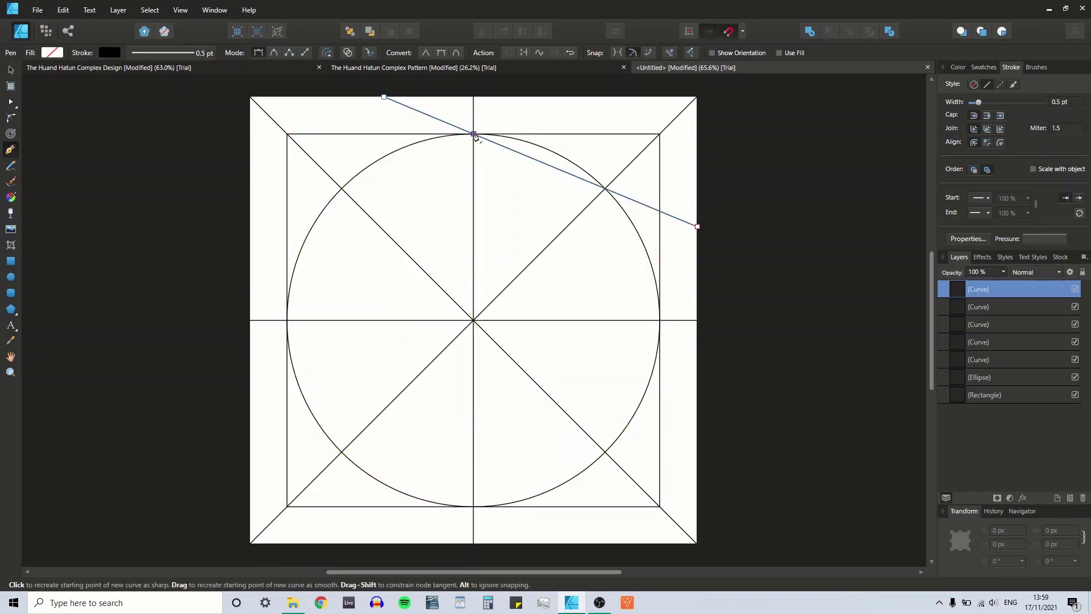
click(343, 189)
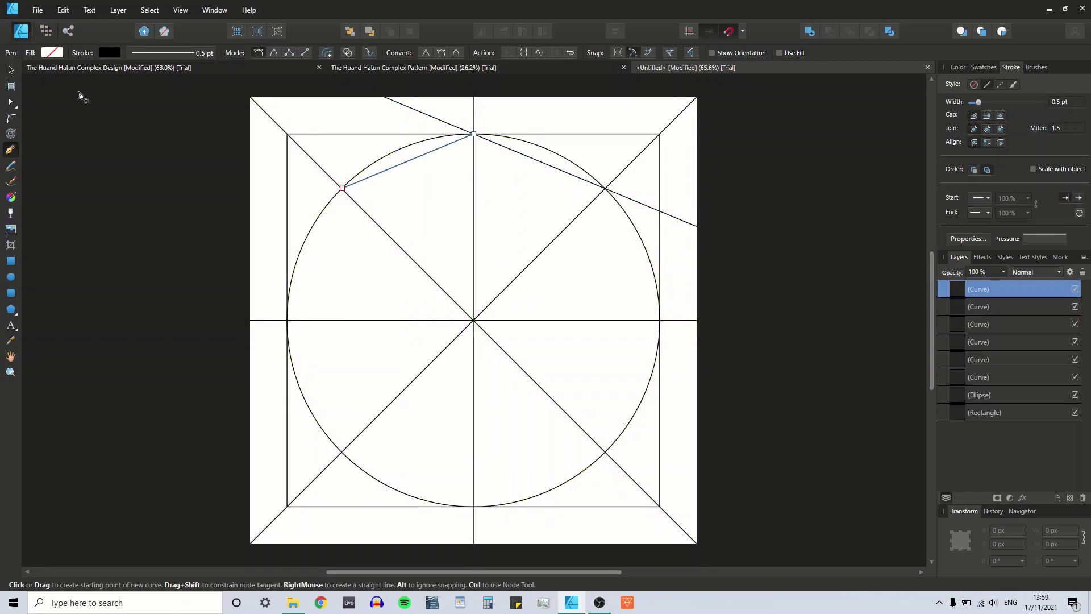
click(11, 70)
drag(340, 189, 250, 226)
- Extend the left slanted line to the top edge, then duplicate both and flip the copies vertically
drag(473, 134, 561, 92)
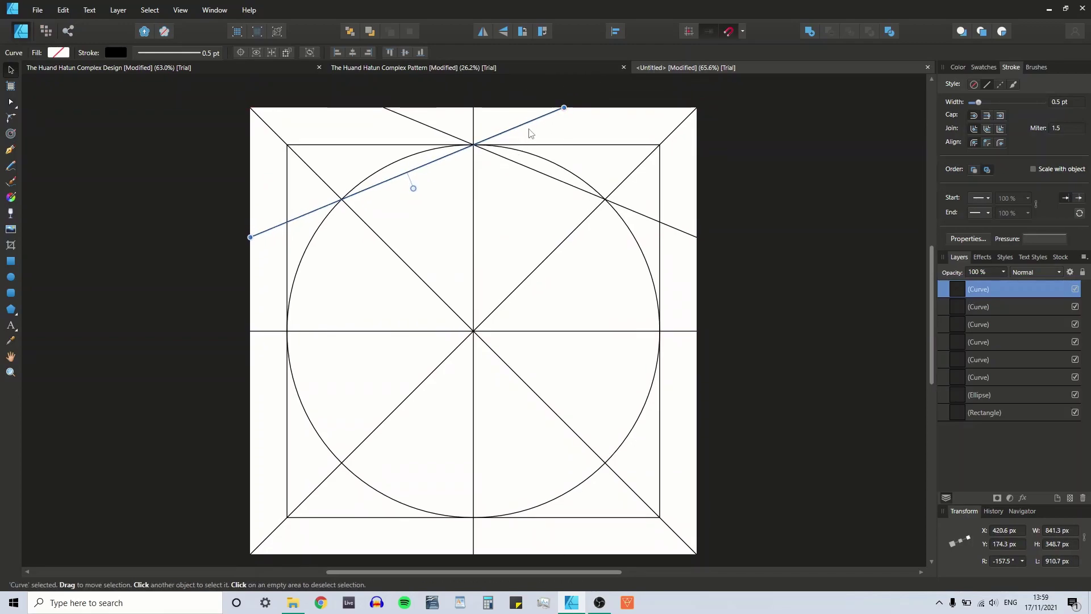
click(968, 537)
click(502, 159)
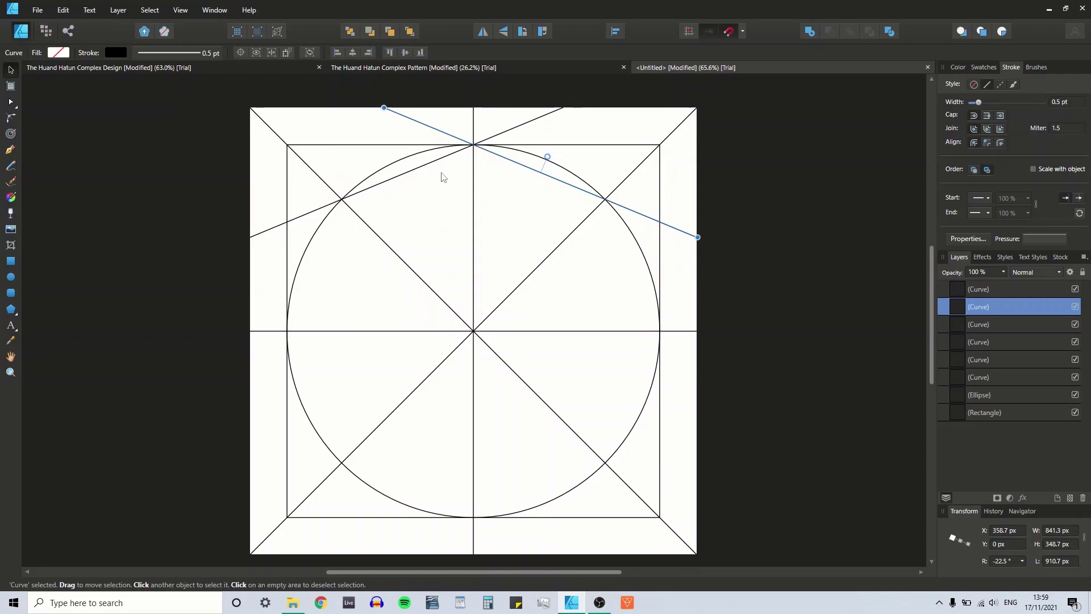
shift+click(410, 172)
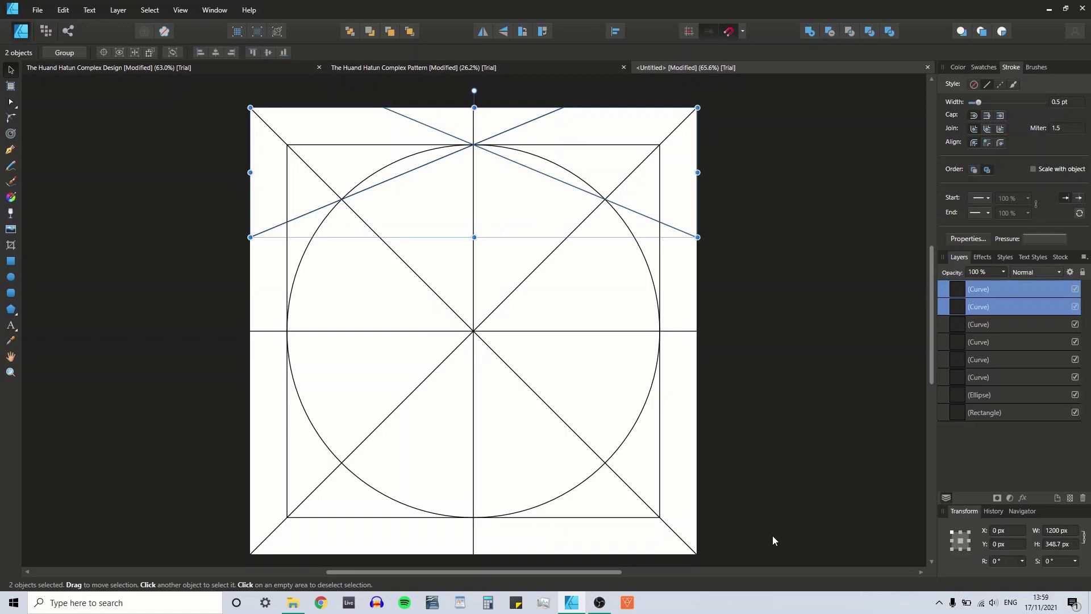
key(ctrl+j)
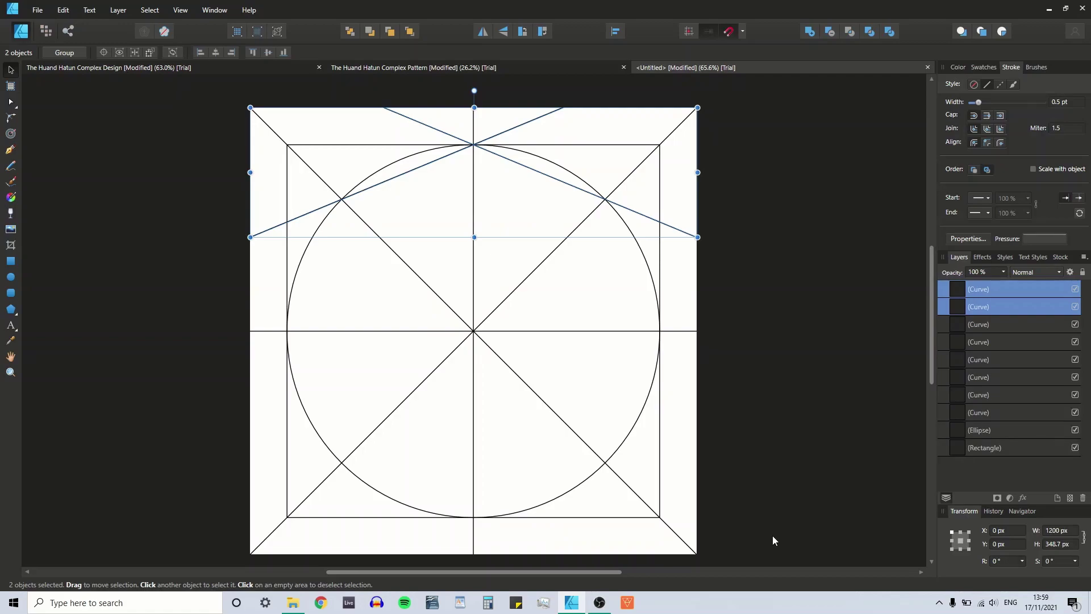
click(503, 33)
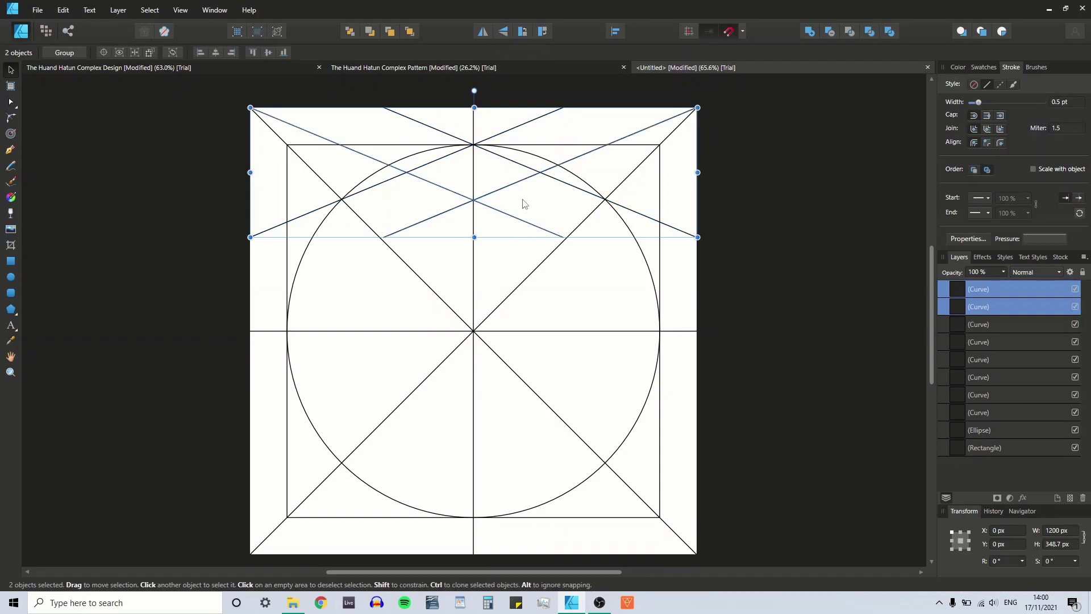
- Move the flipped copies down so they cross at the circle's bottom point
drag(524, 183, 522, 503)
drag(519, 501, 525, 498)
click(960, 548)
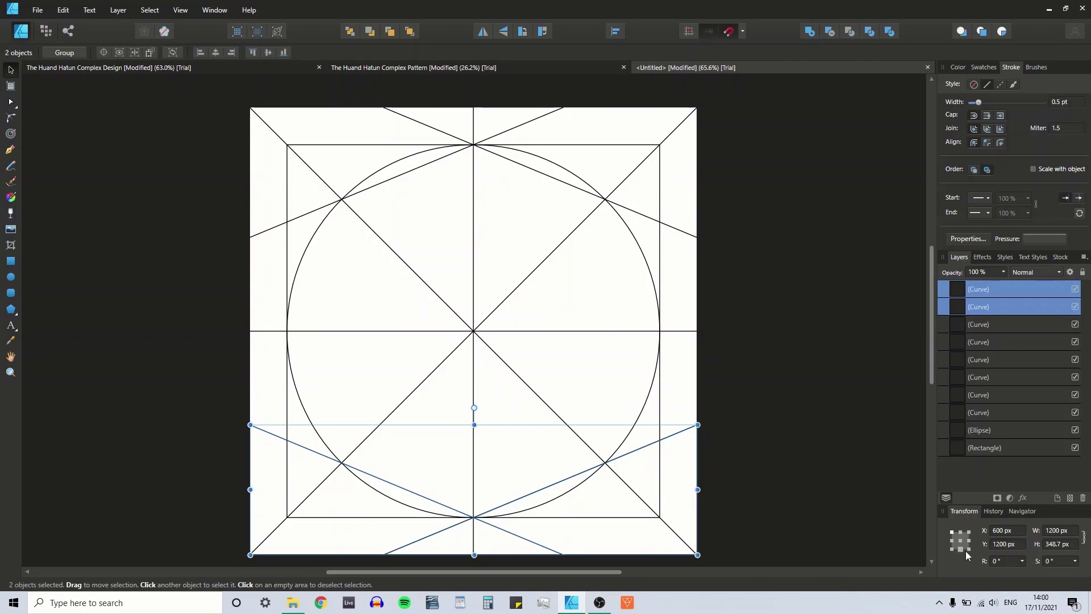
click(969, 549)
click(952, 550)
click(605, 511)
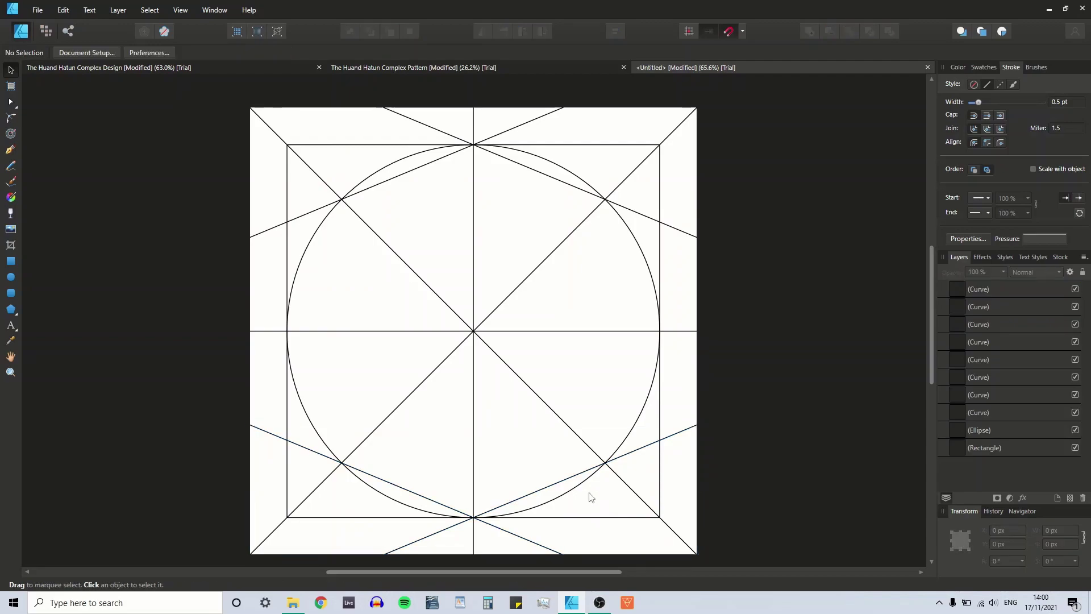
- Duplicate the four slanted lines and rotate the copies 90° clockwise about the tile centre
click(558, 484)
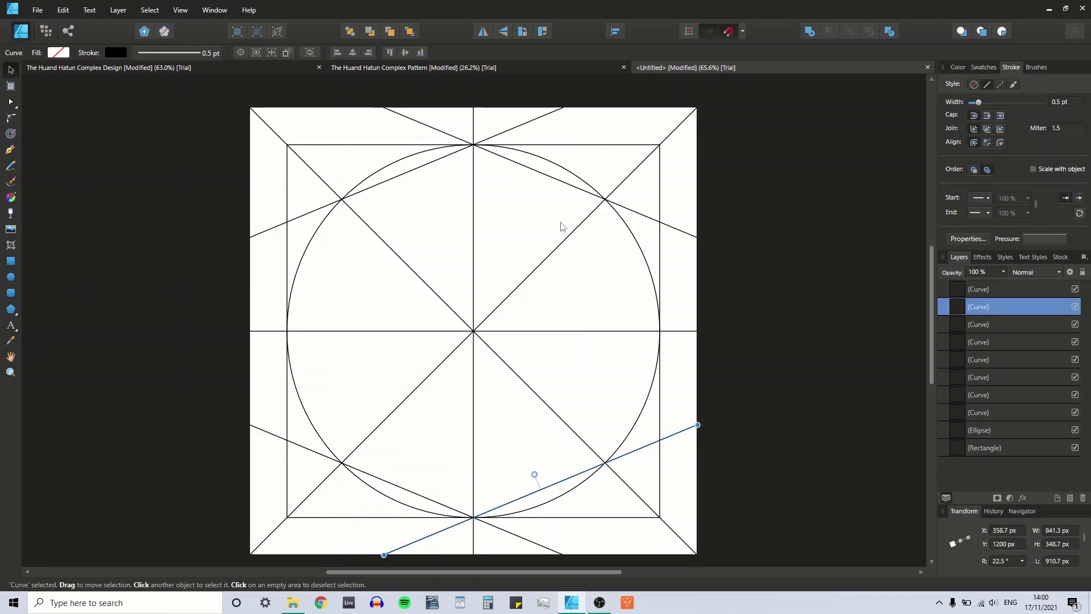
shift+click(557, 181)
shift+click(435, 161)
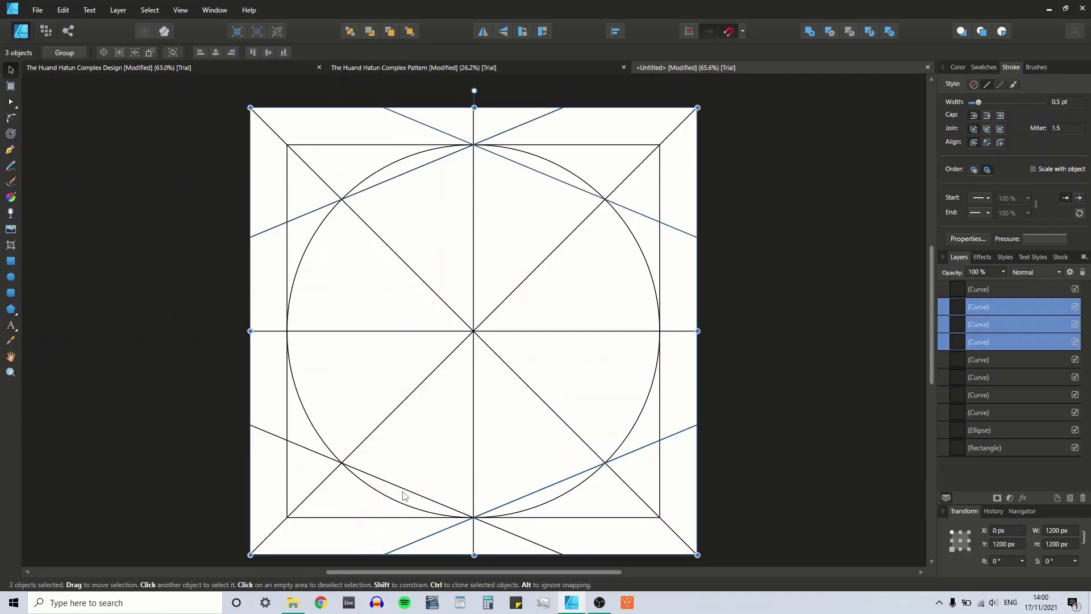
shift+click(404, 492)
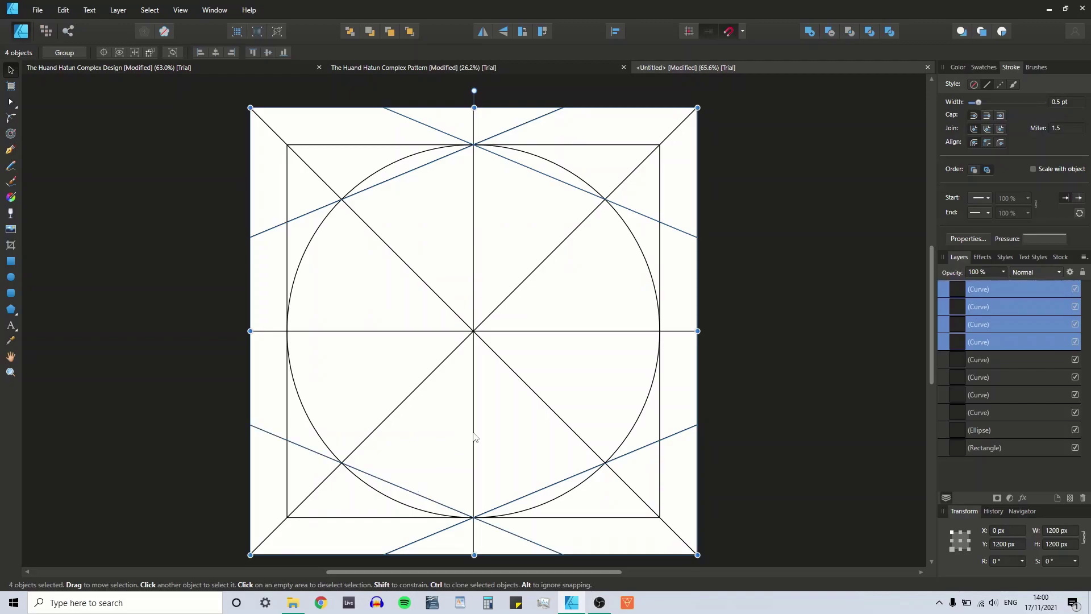
key(ctrl+j)
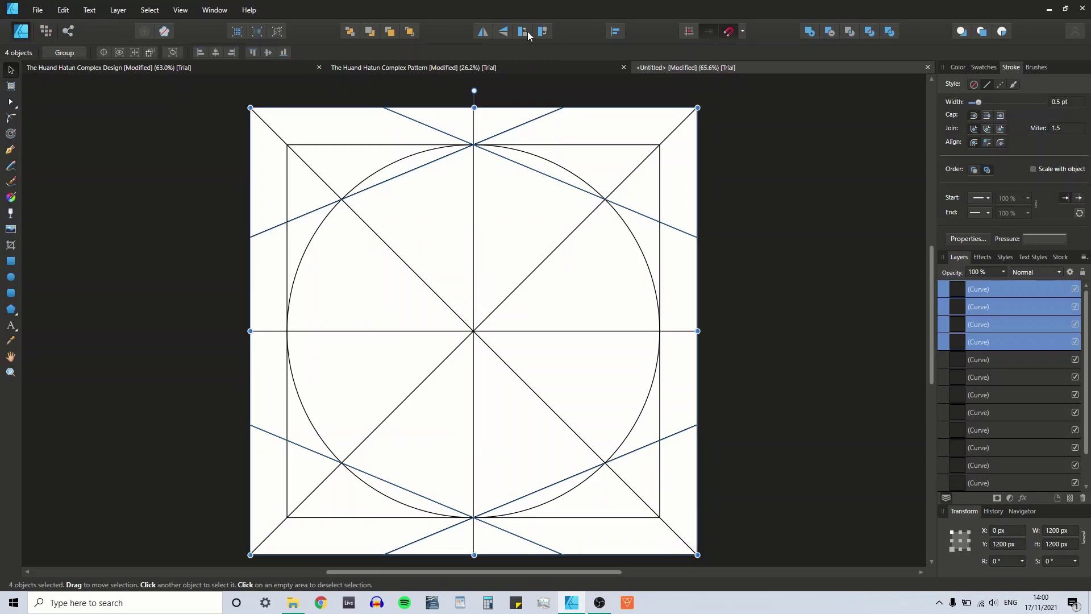
click(960, 541)
click(522, 32)
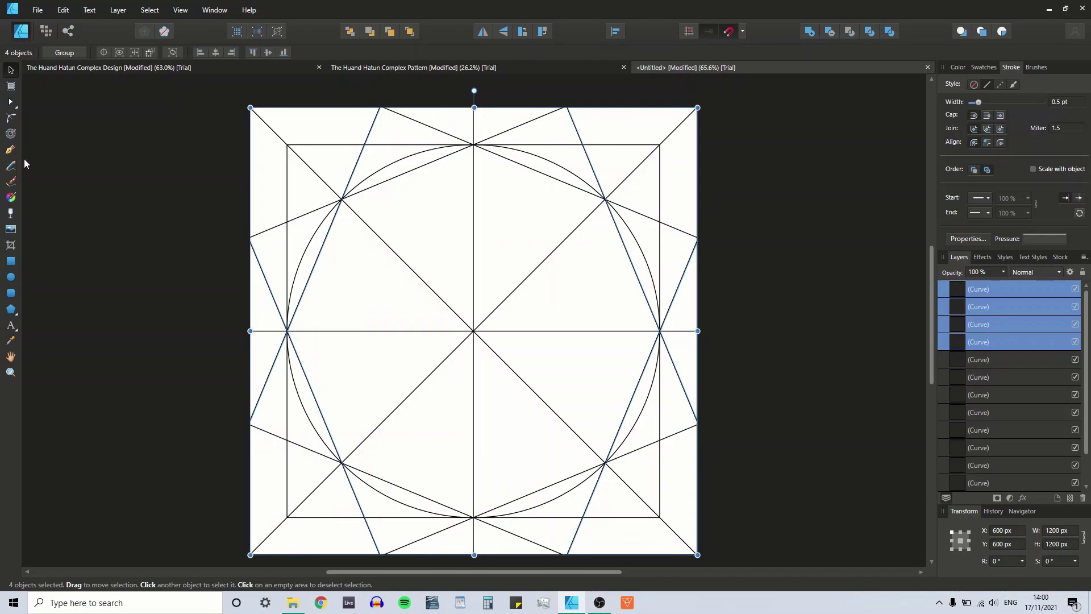
click(43, 168)
click(10, 150)
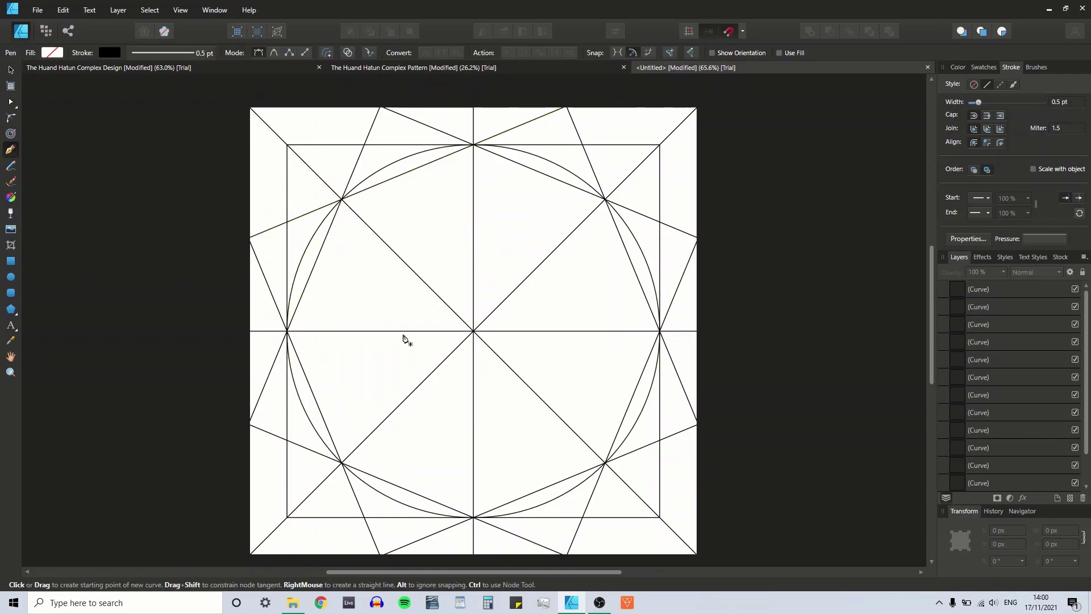
- Draw a line from the upper-left circle intersection to the circle's bottom centre
scroll(415, 343, down, 1)
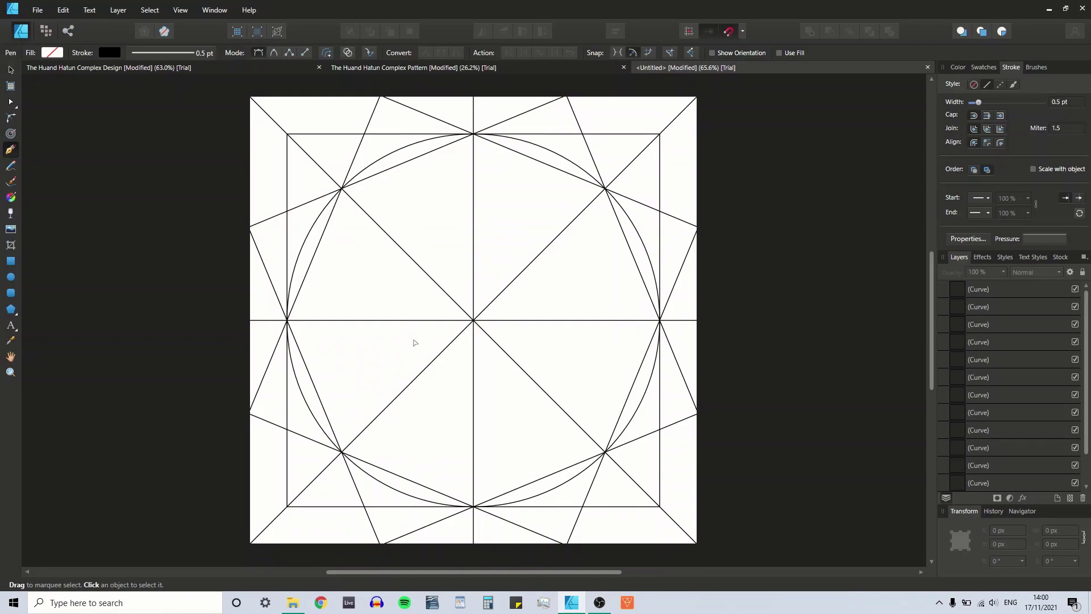
click(342, 189)
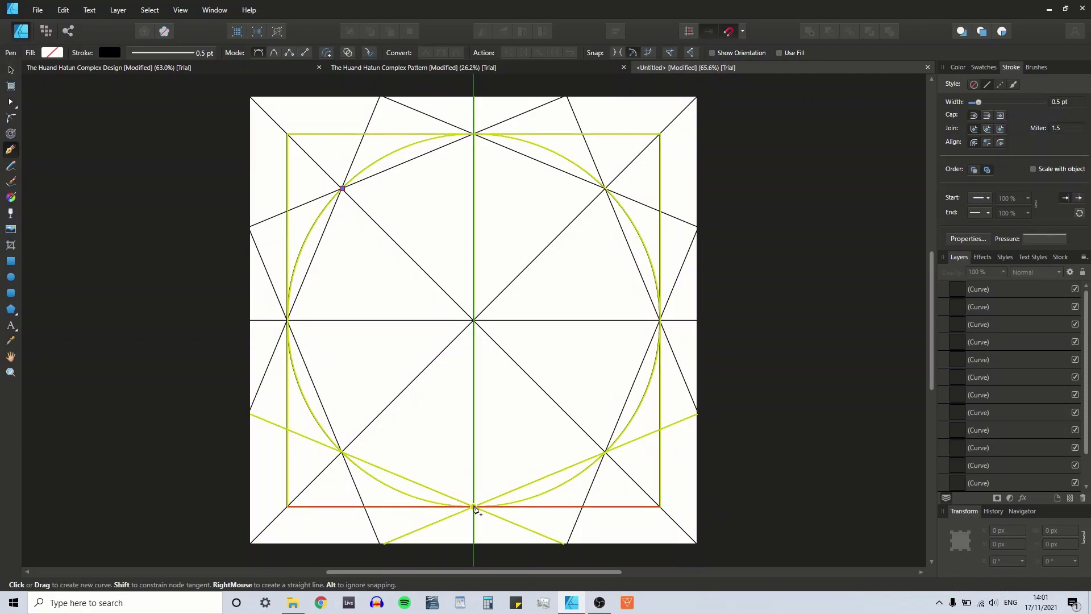
click(474, 507)
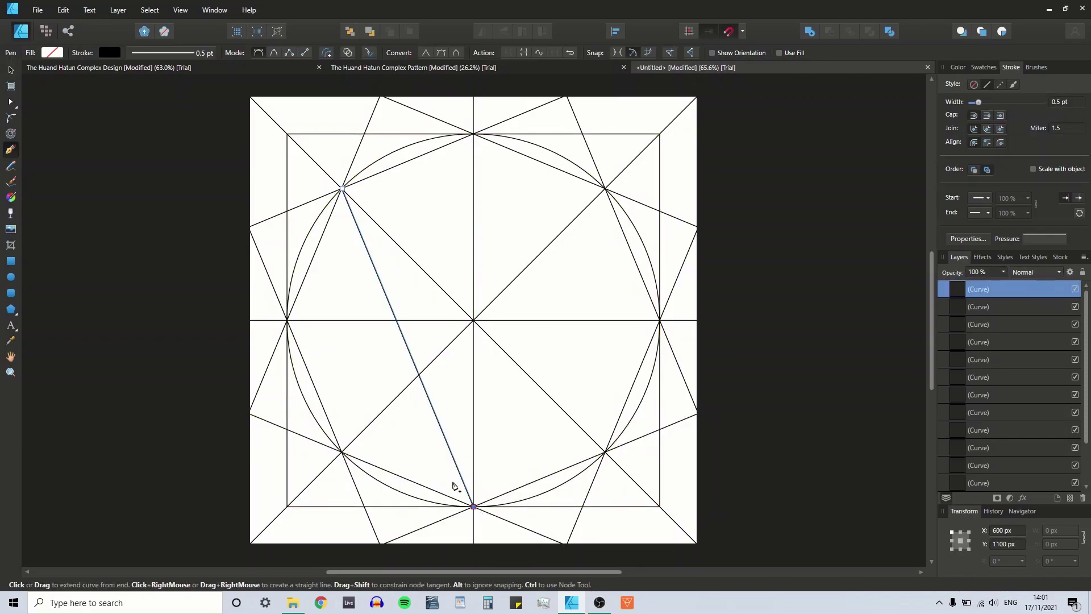
- Stretch the diagonal's ends out to the tile's top and bottom edges, then deselect it
click(11, 71)
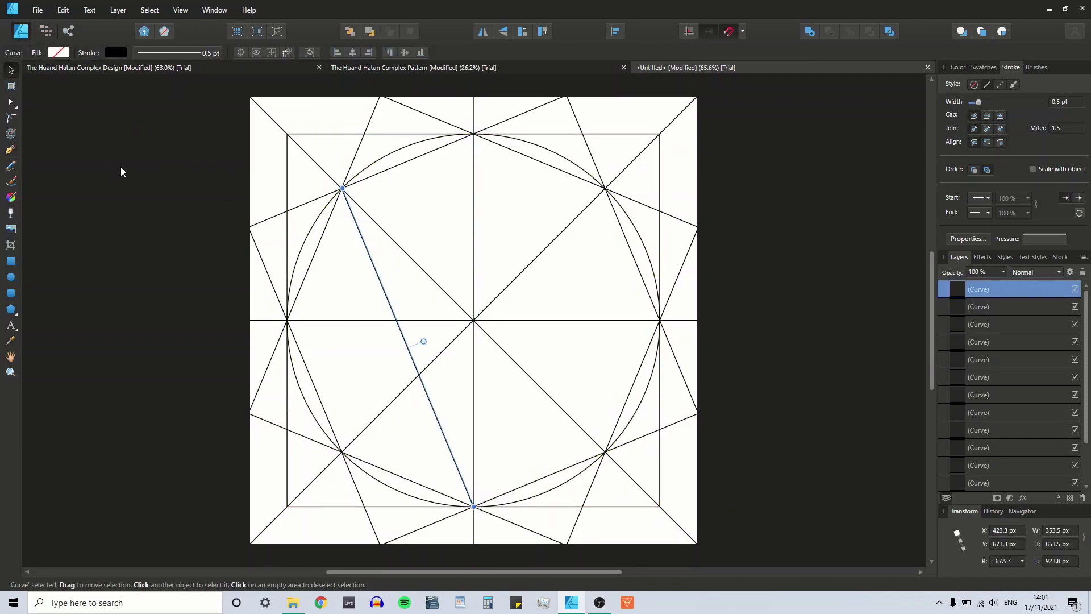
click(121, 166)
click(347, 206)
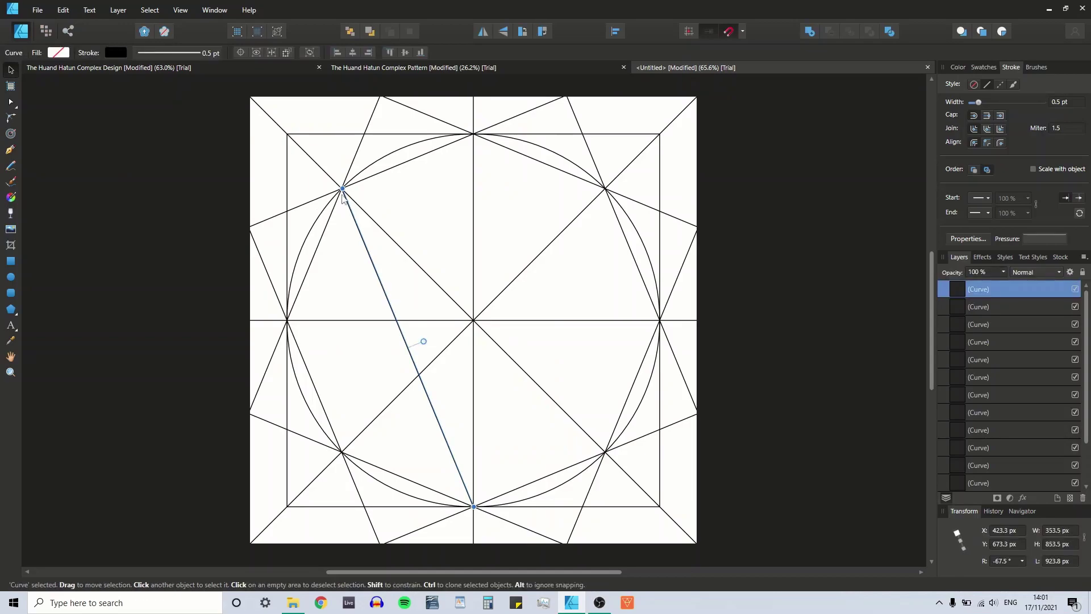
drag(342, 189, 317, 92)
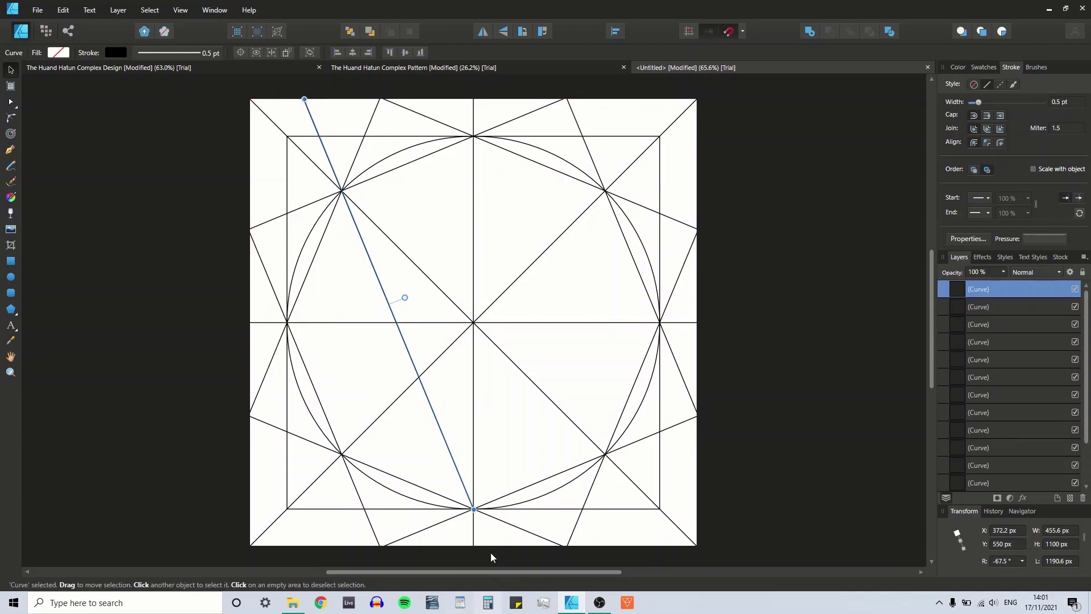
drag(474, 509, 484, 546)
click(452, 405)
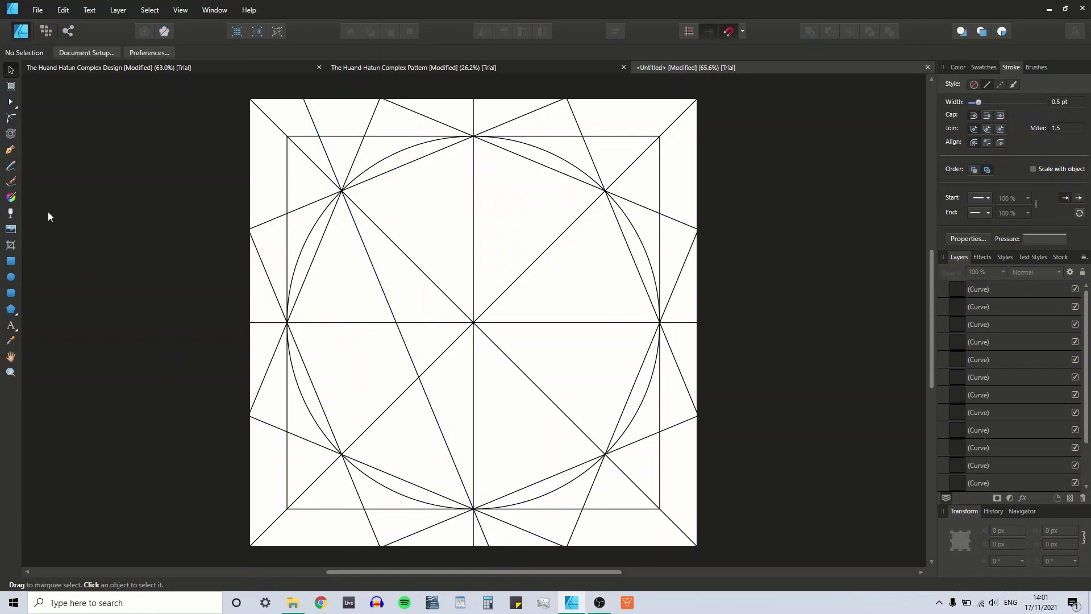
- Draw a straight line from the bottom centre point to the upper-right star point
click(7, 151)
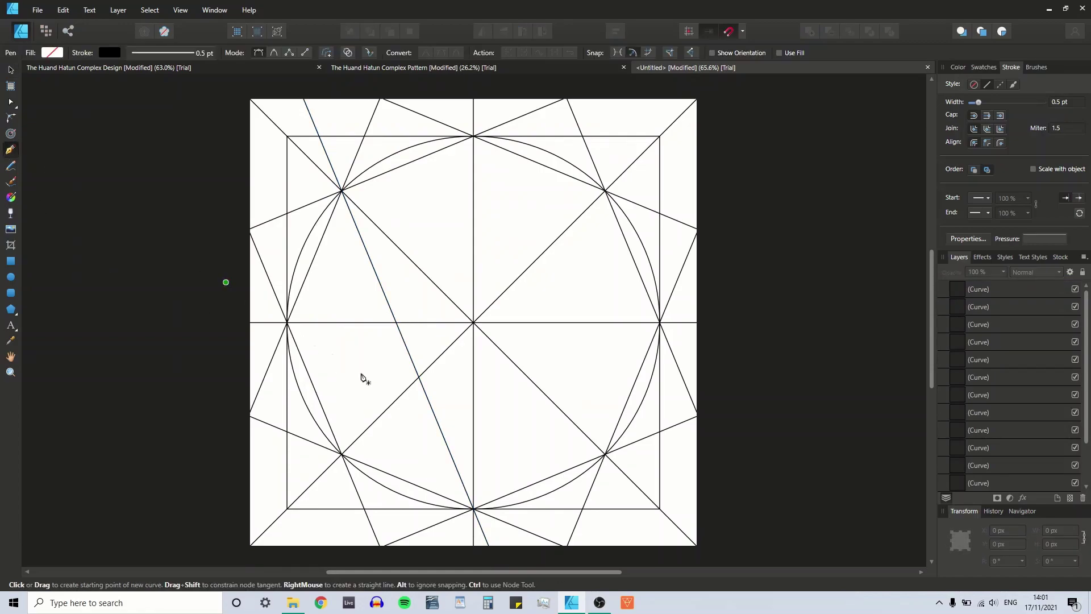
click(474, 509)
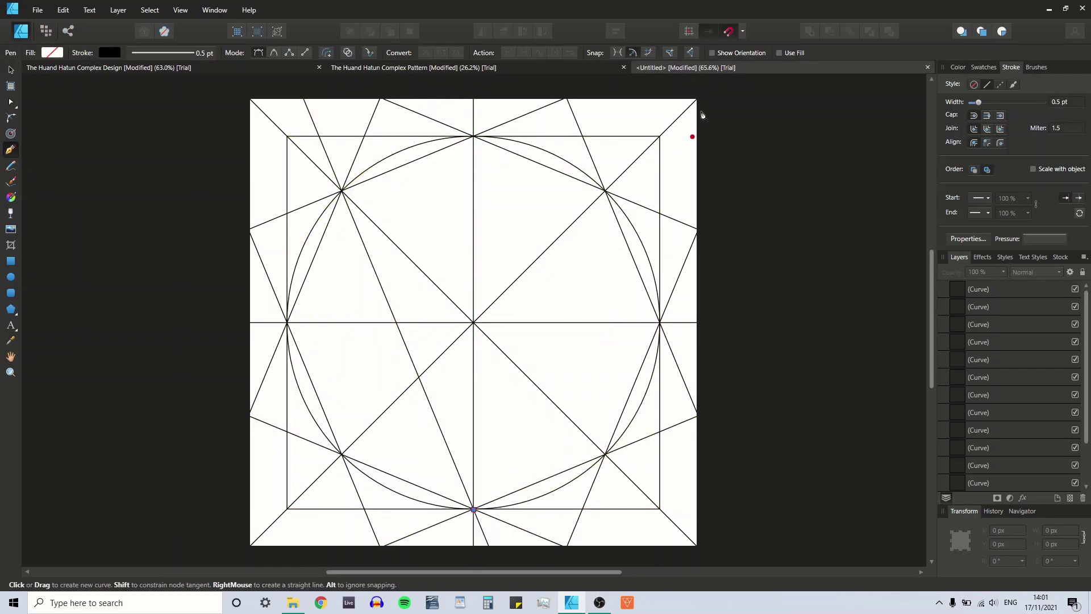
click(606, 192)
key(Escape)
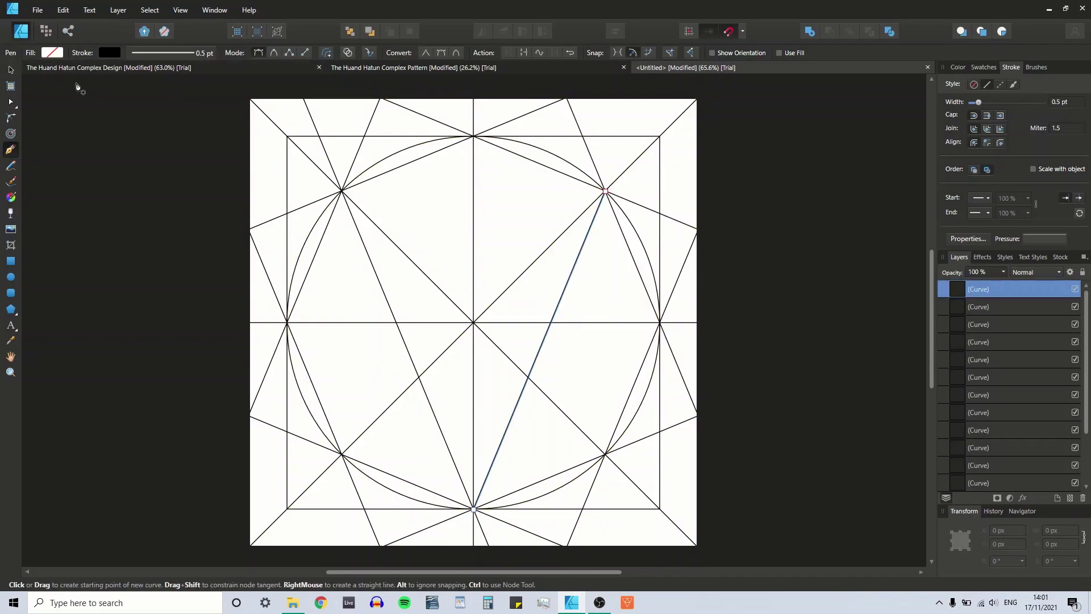
- Stretch the new line to the top and bottom edges, then select it with the other diagonal
click(10, 71)
key(ctrl+d)
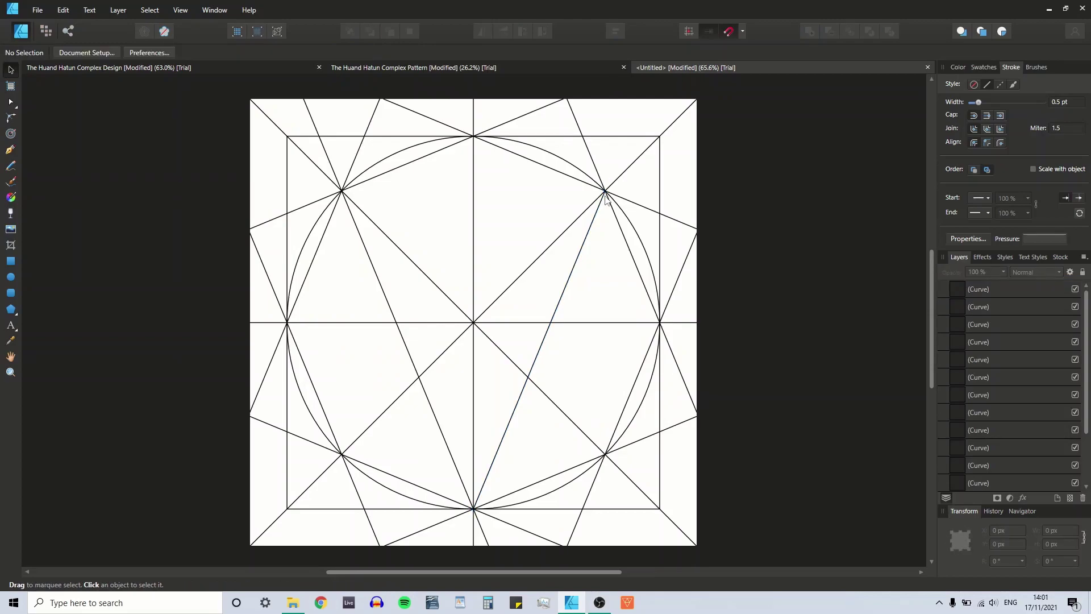
click(597, 216)
drag(606, 191, 632, 98)
drag(473, 509, 448, 541)
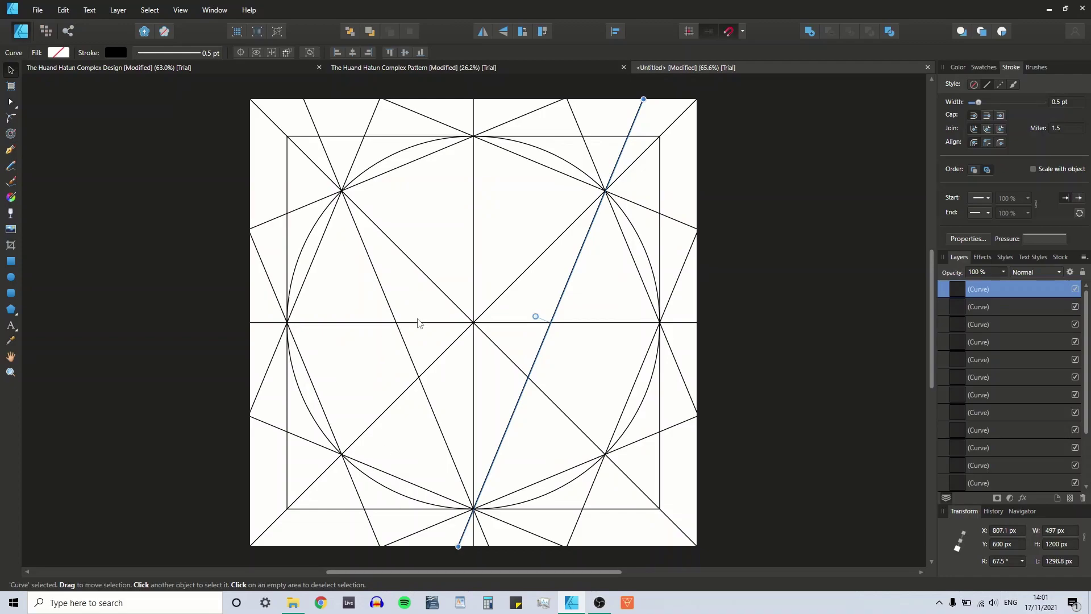
shift+click(387, 304)
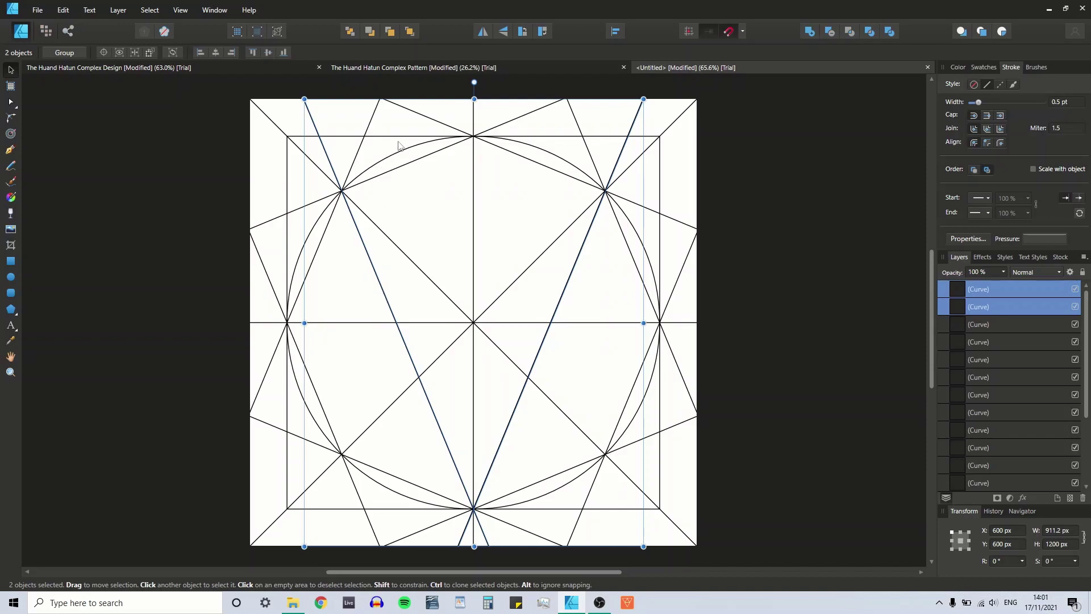
- Flip the diagonal pair vertically, then rotate it with two more diagonals 90° counter-clockwise
click(483, 32)
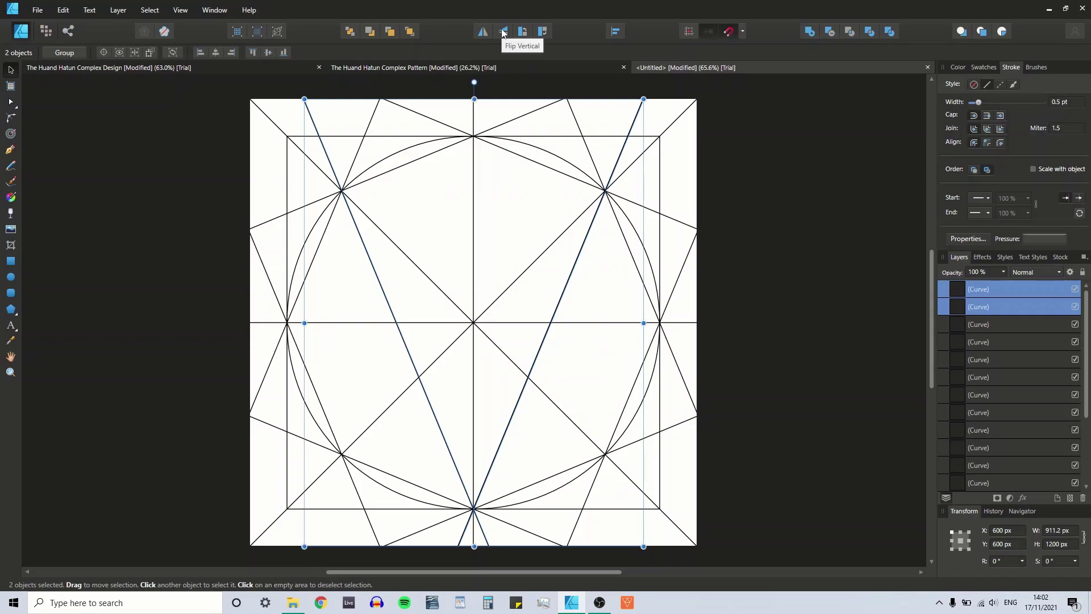
click(503, 32)
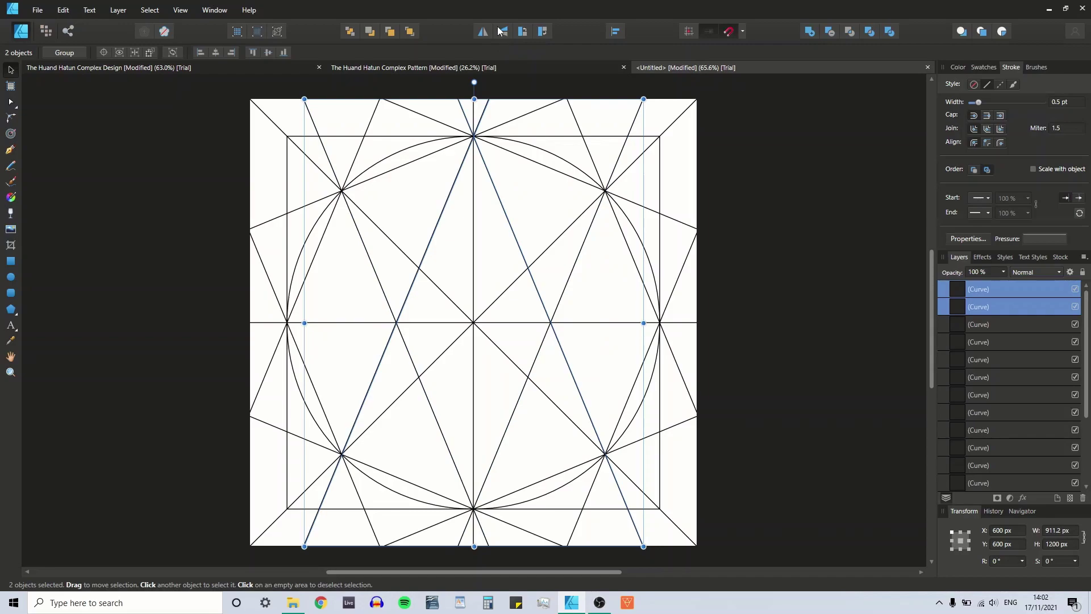
shift+click(411, 358)
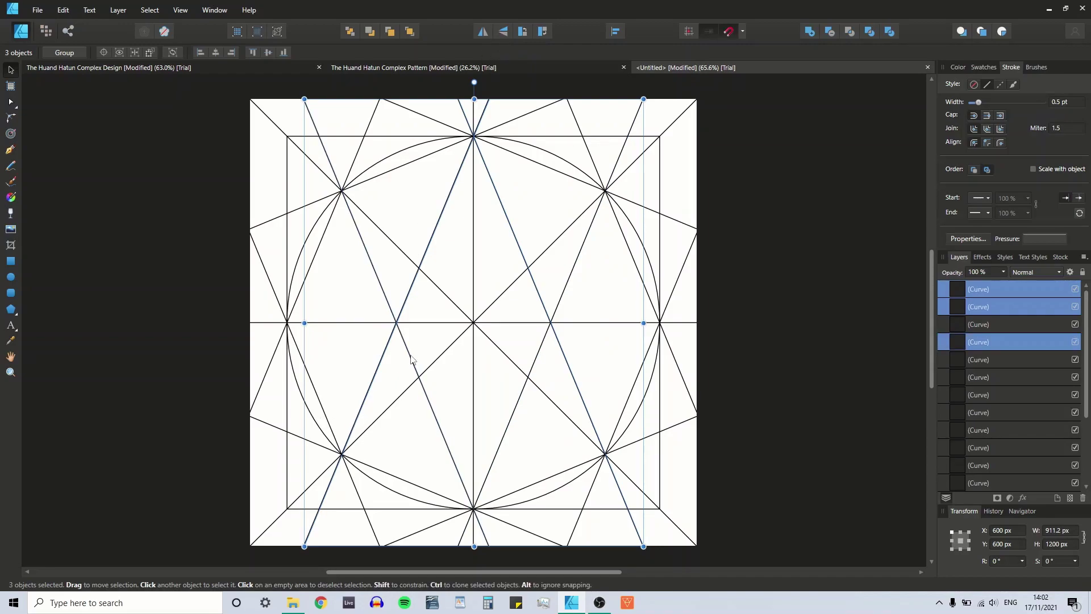
shift+click(538, 361)
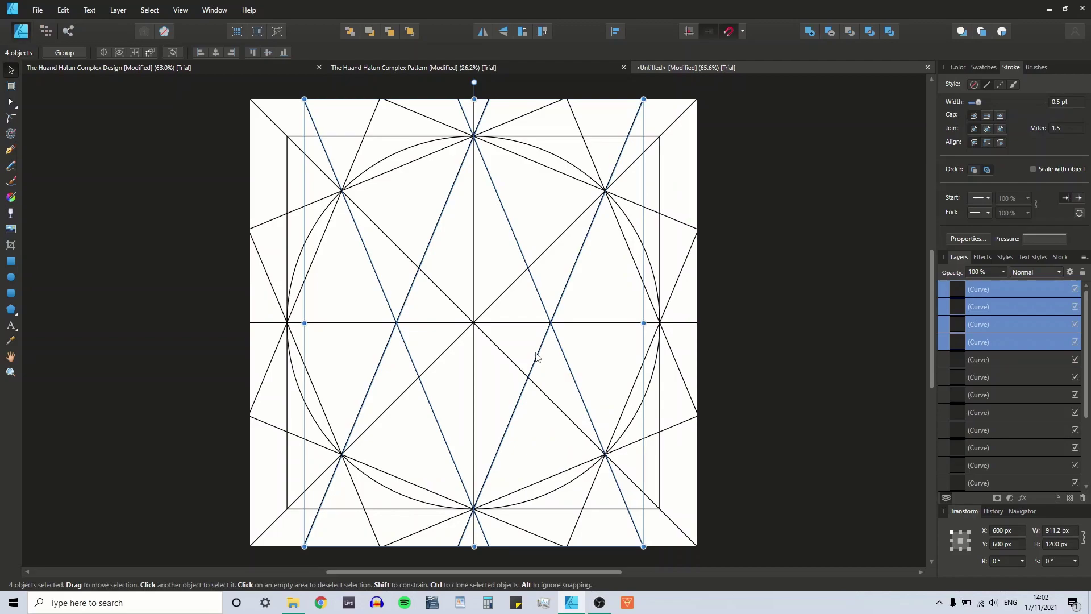
click(523, 32)
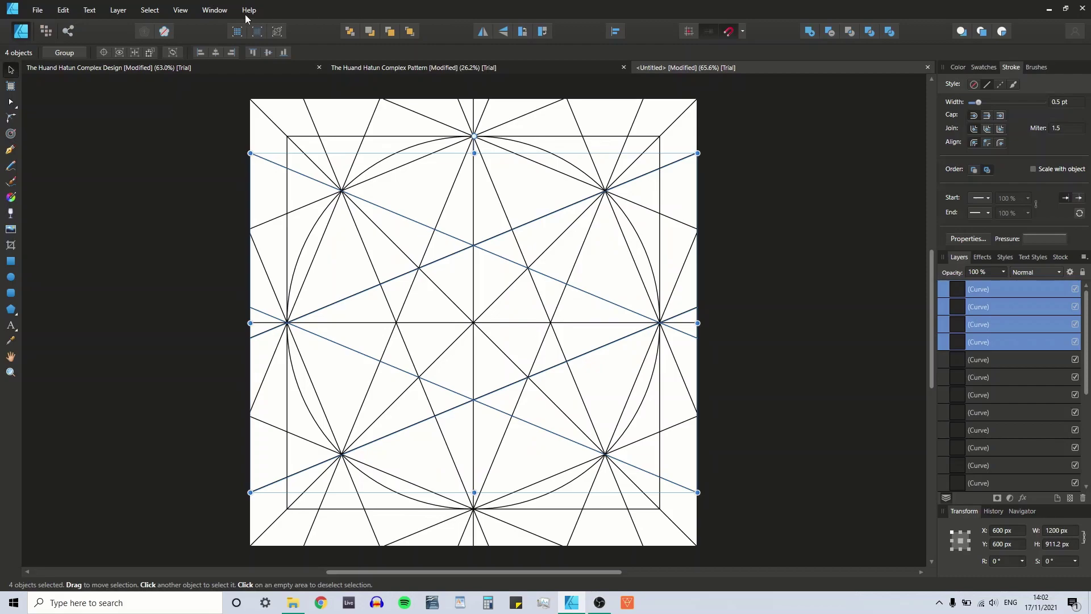
click(164, 205)
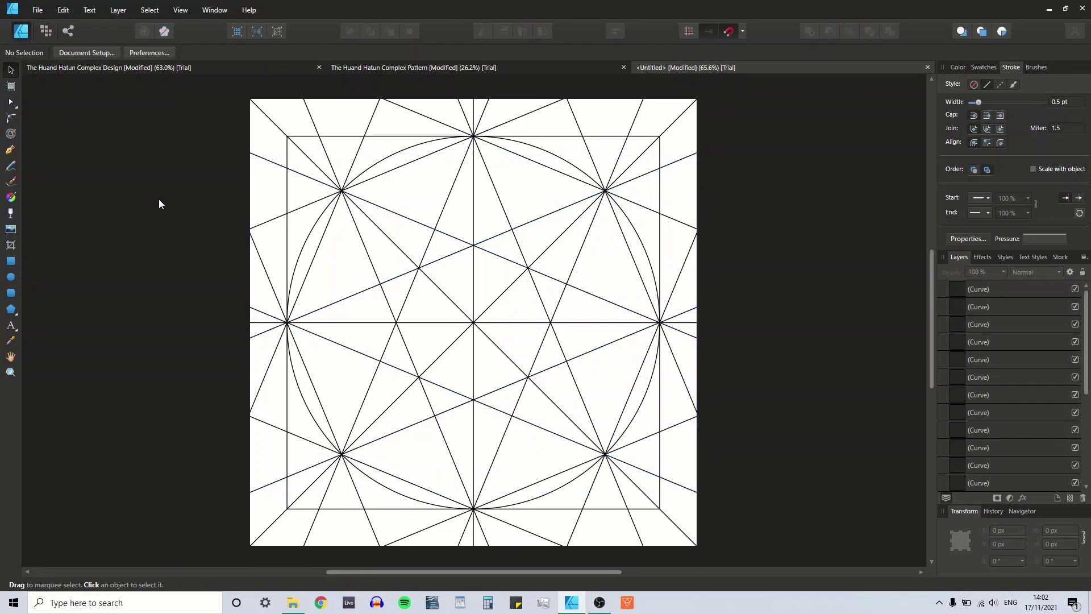
- Draw a line from the intersection above centre to the inner square's bottom edge
click(11, 149)
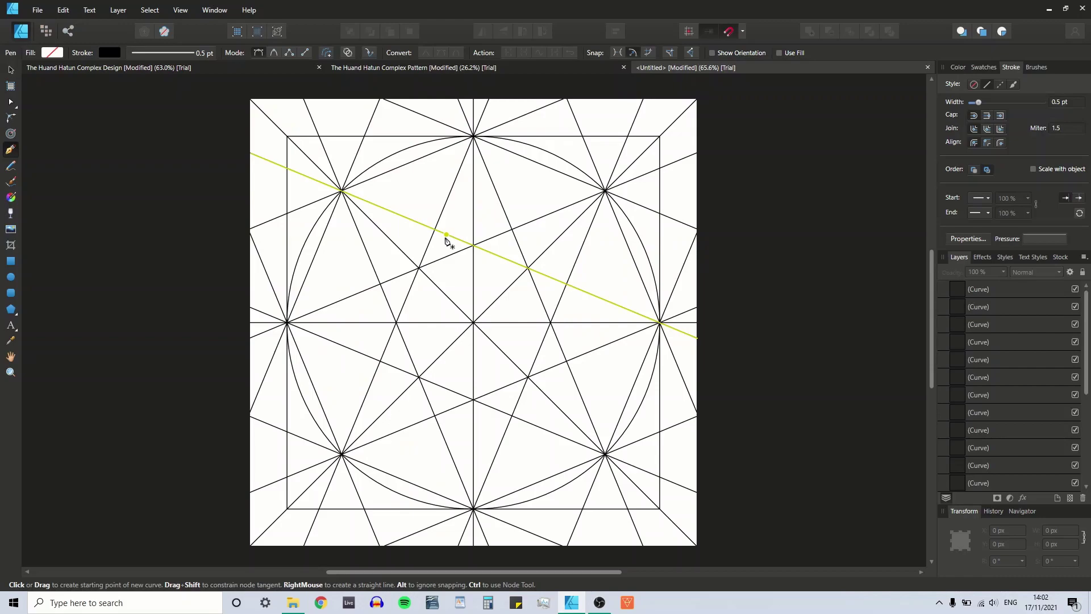
click(474, 247)
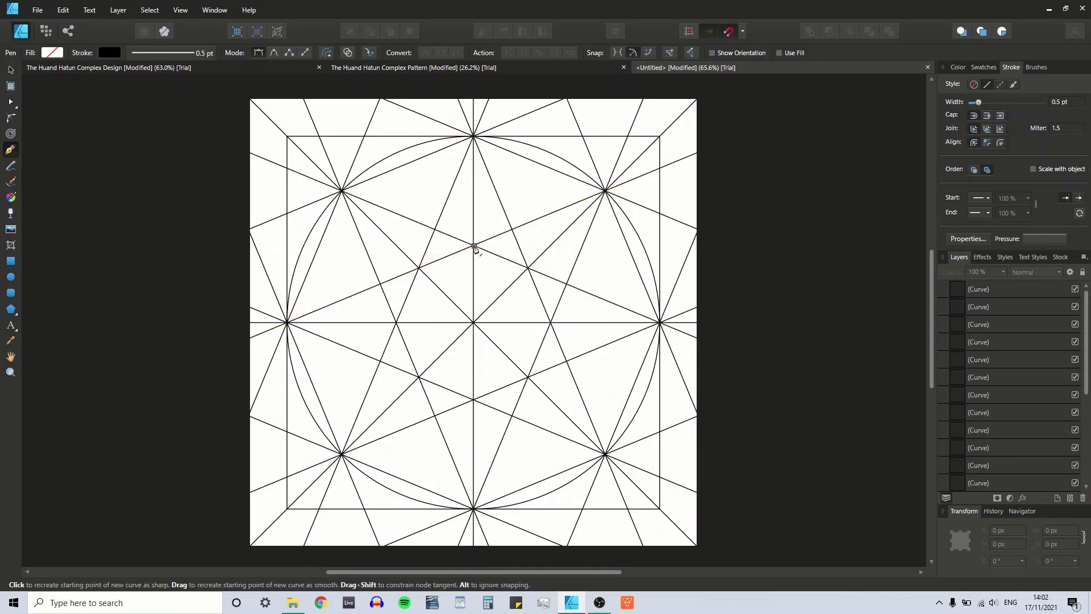
click(583, 509)
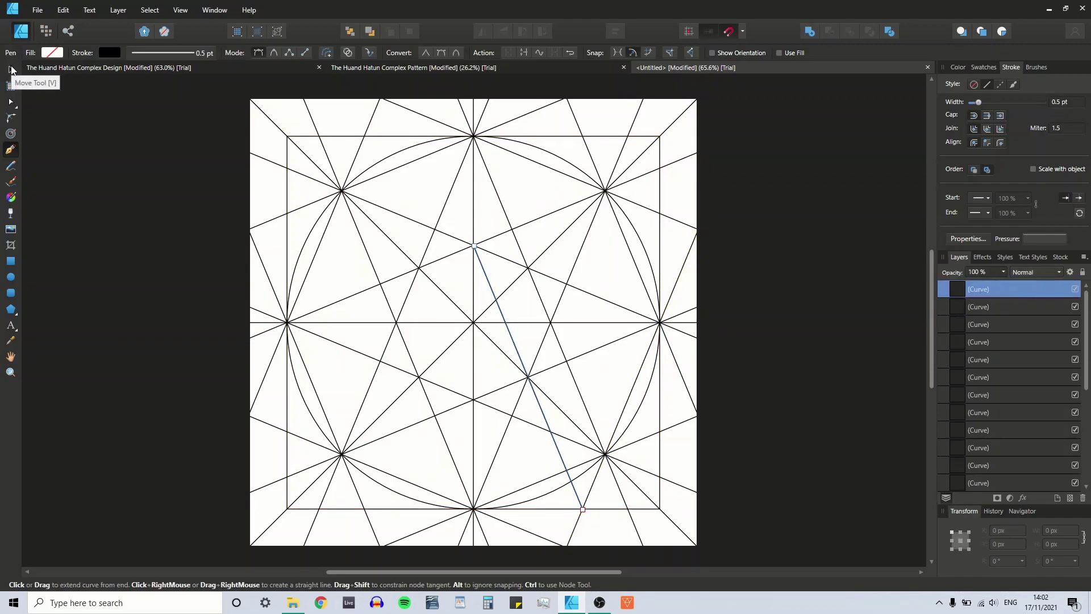
- Extend the line's ends to the tile's top and bottom edges (−67.5°, 1298.8 px)
click(11, 69)
drag(475, 245, 414, 99)
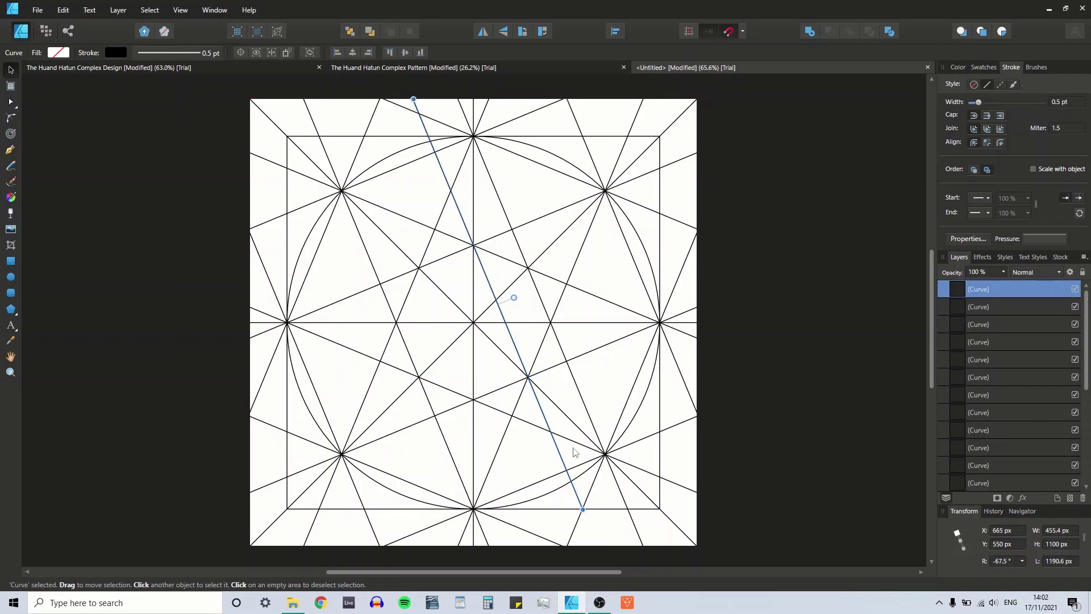
drag(583, 509, 599, 546)
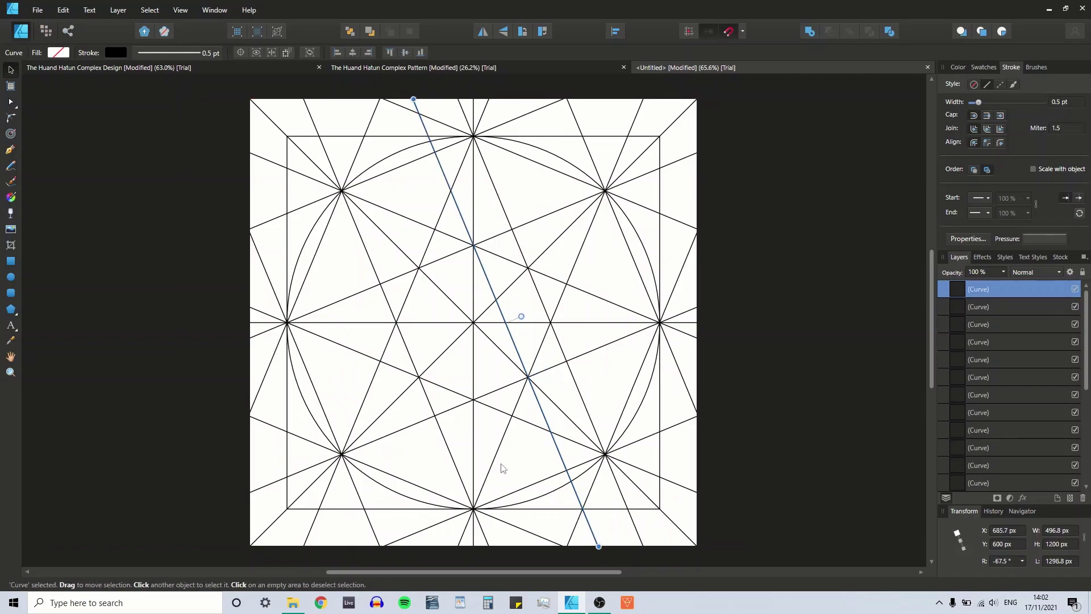
click(10, 150)
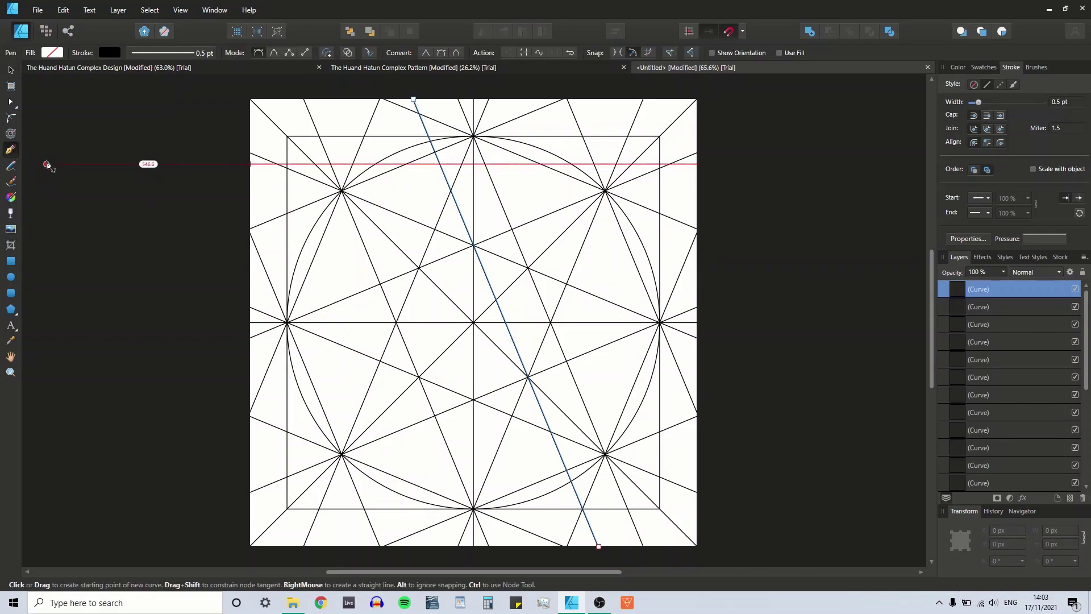
- Draw a line from the intersection below centre to the inner square's top edge
click(474, 400)
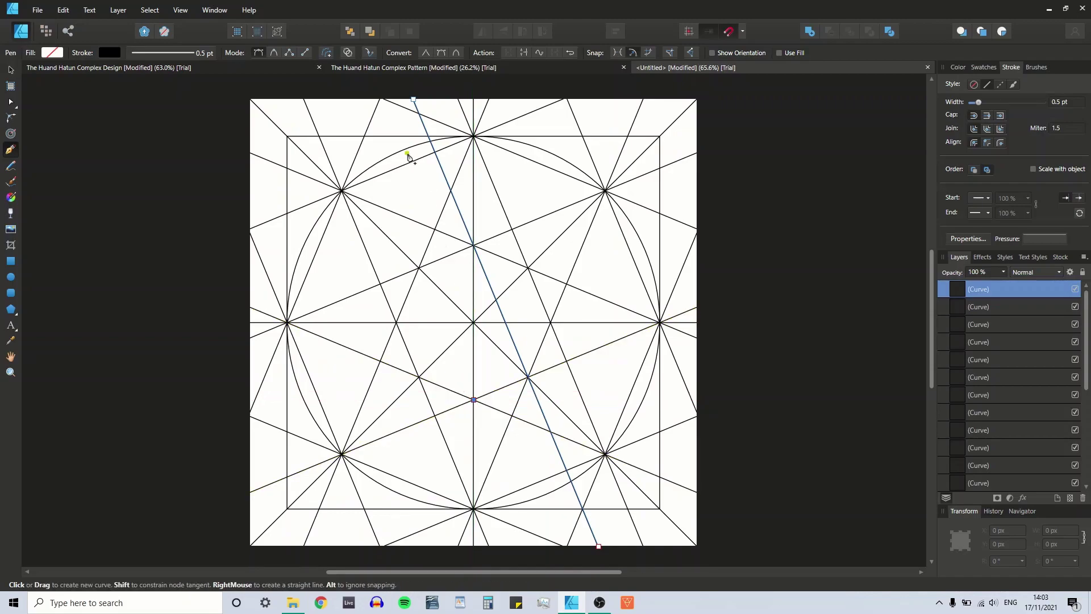
click(364, 138)
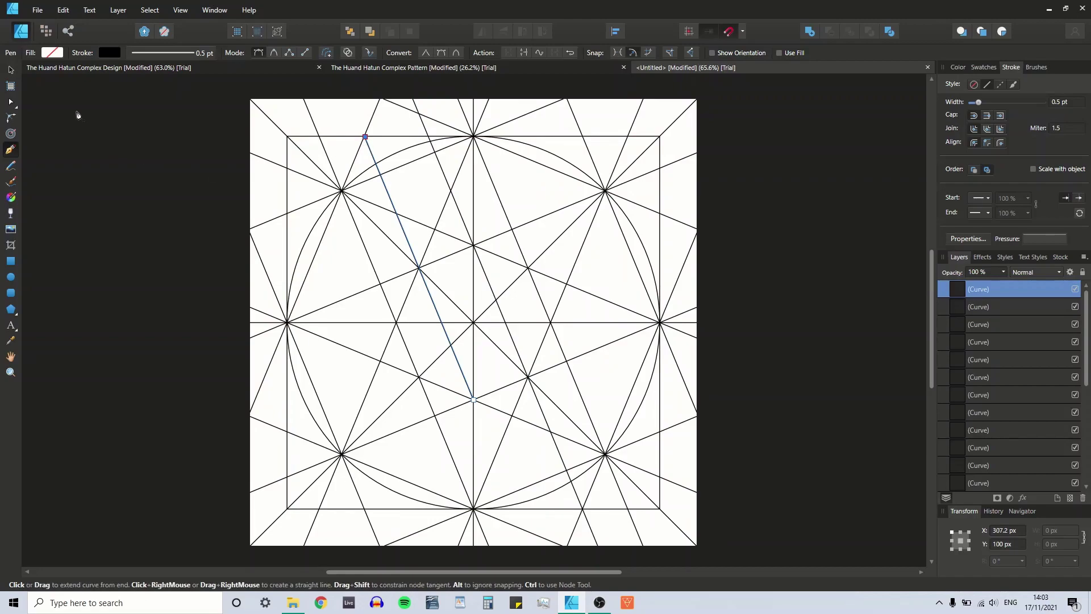
key(Escape)
- Extend the line to the tile's bottom and top edges (112.5°, 1298.8 px), then deselect
click(10, 70)
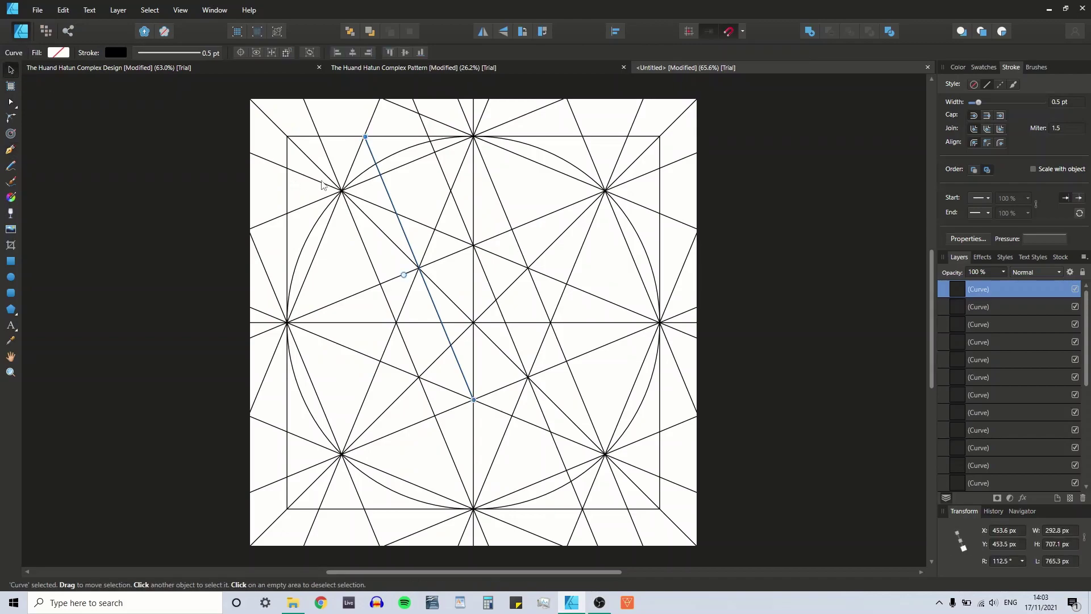
drag(473, 401, 552, 524)
drag(558, 540, 549, 522)
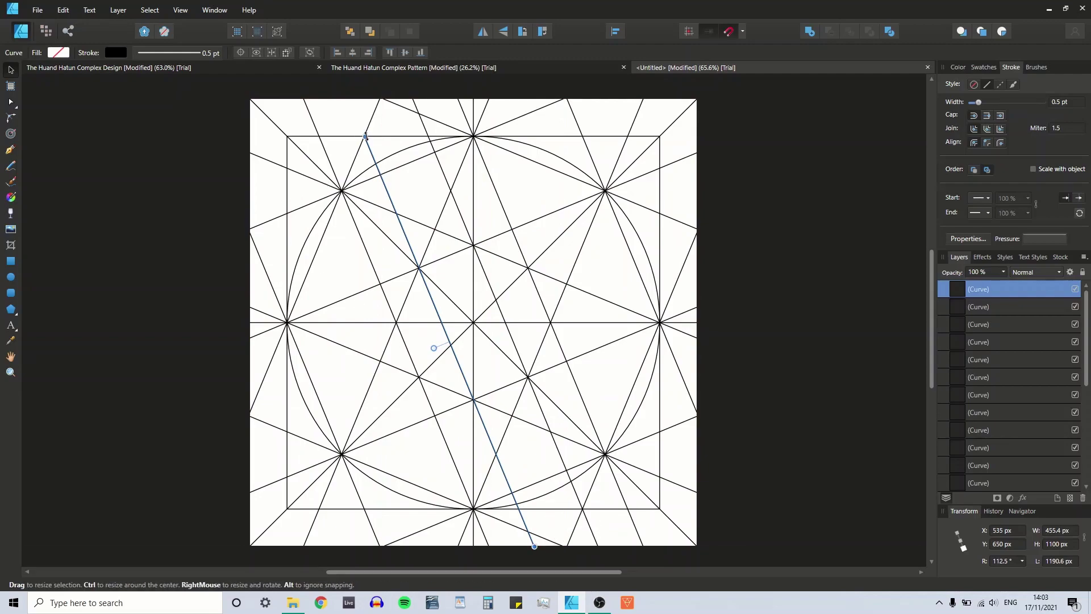
drag(363, 136, 343, 100)
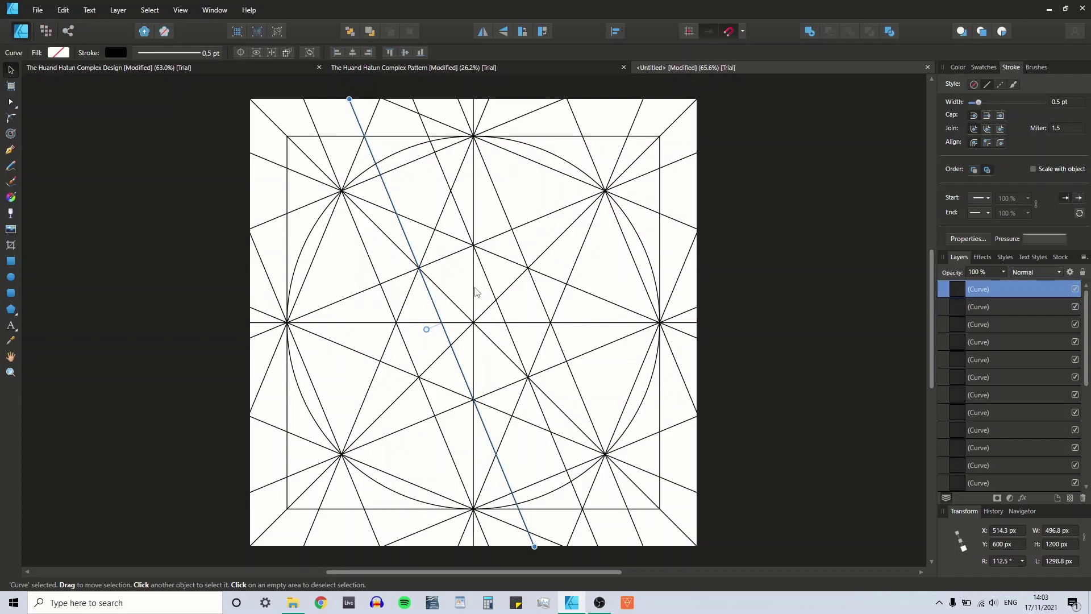
click(449, 290)
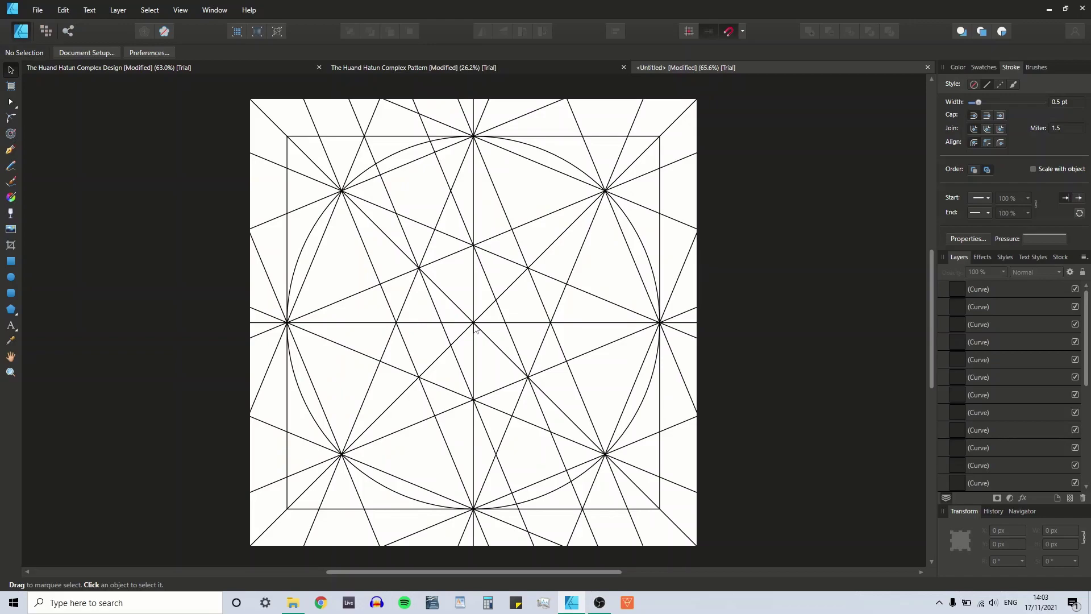
- Mirror the two steep near-centre diagonals horizontally, then deselect them
click(447, 335)
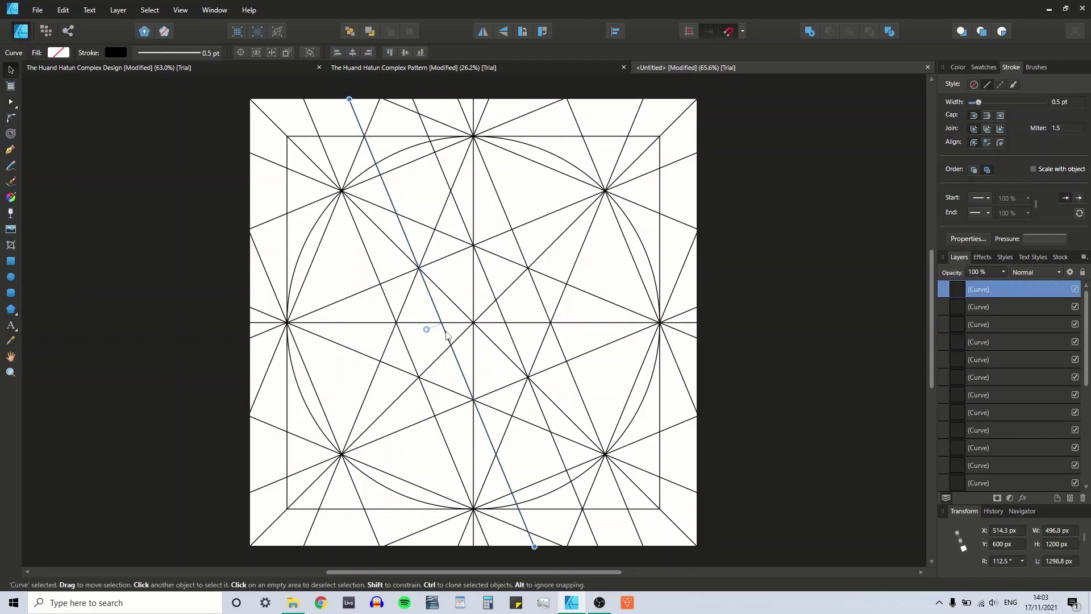
shift+click(512, 339)
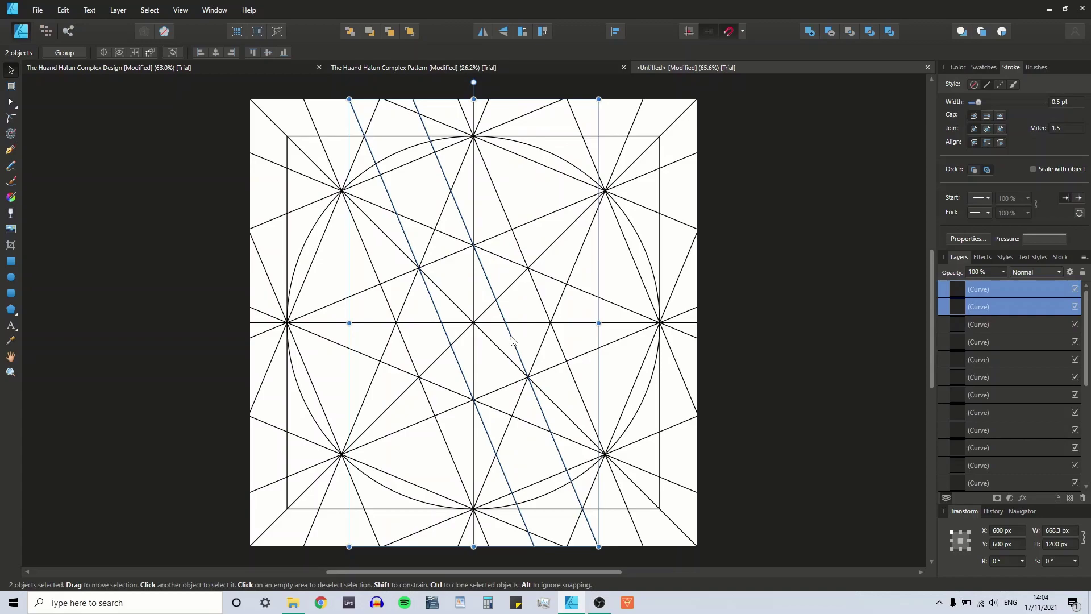
click(483, 31)
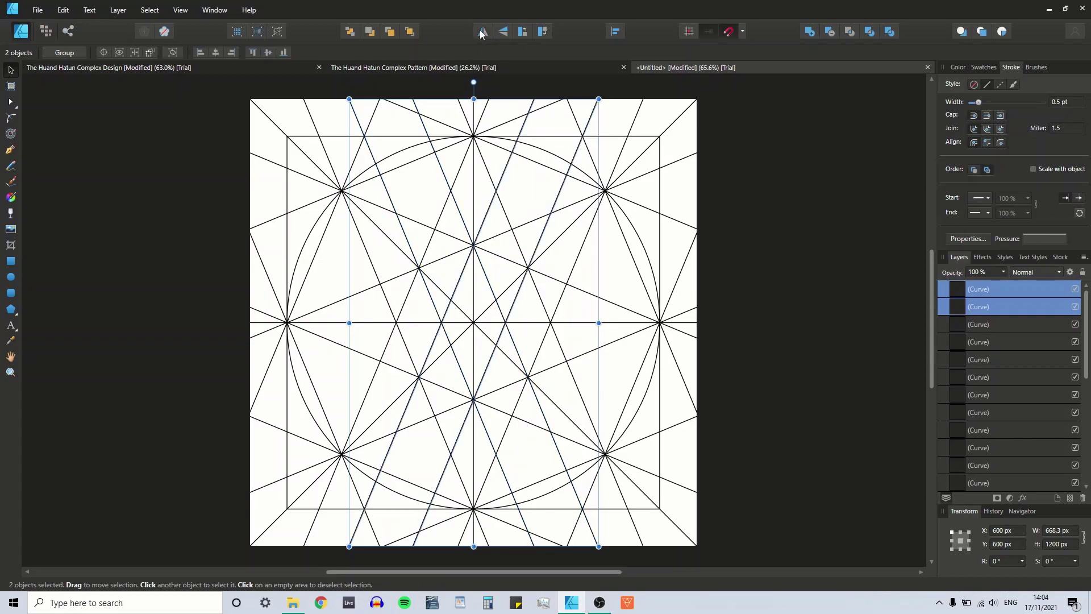
click(481, 374)
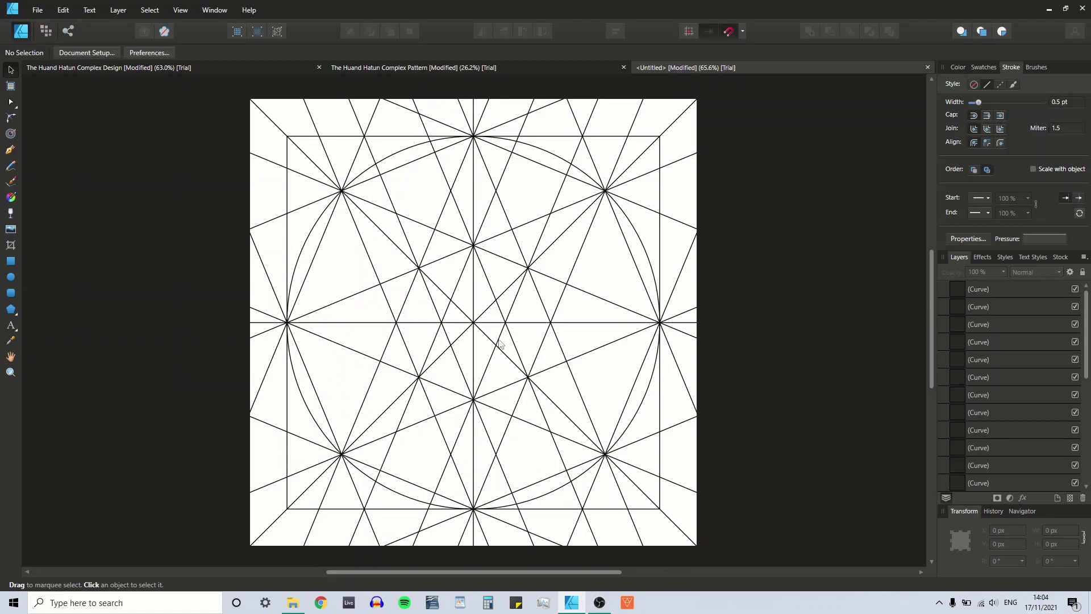
- Duplicate the four steep diagonals, flip the copies vertically and rotate them 90° counter-clockwise
click(487, 370)
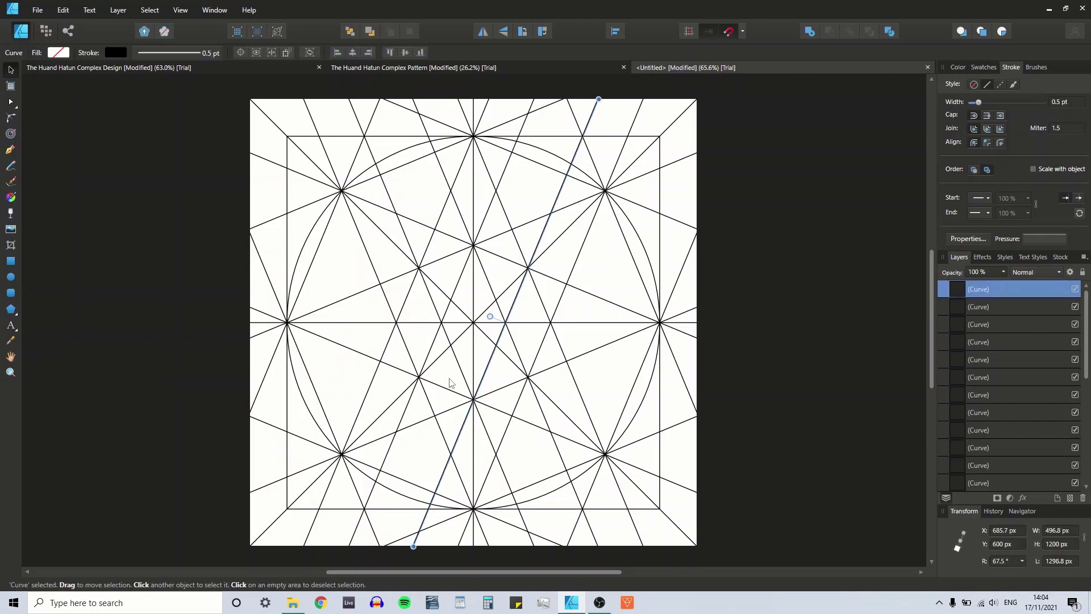
shift+click(461, 370)
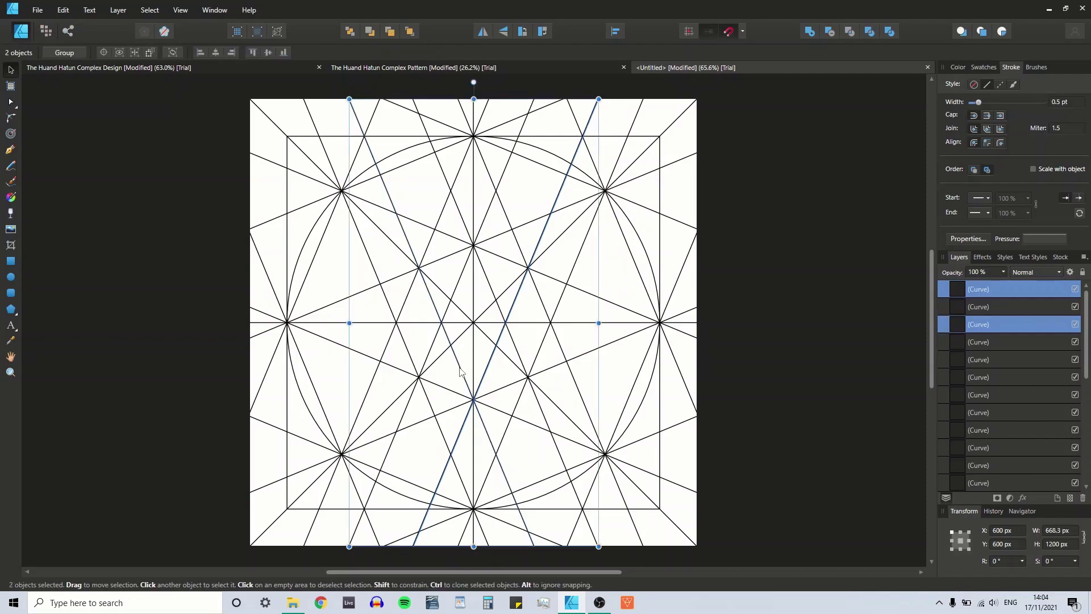
shift+click(436, 345)
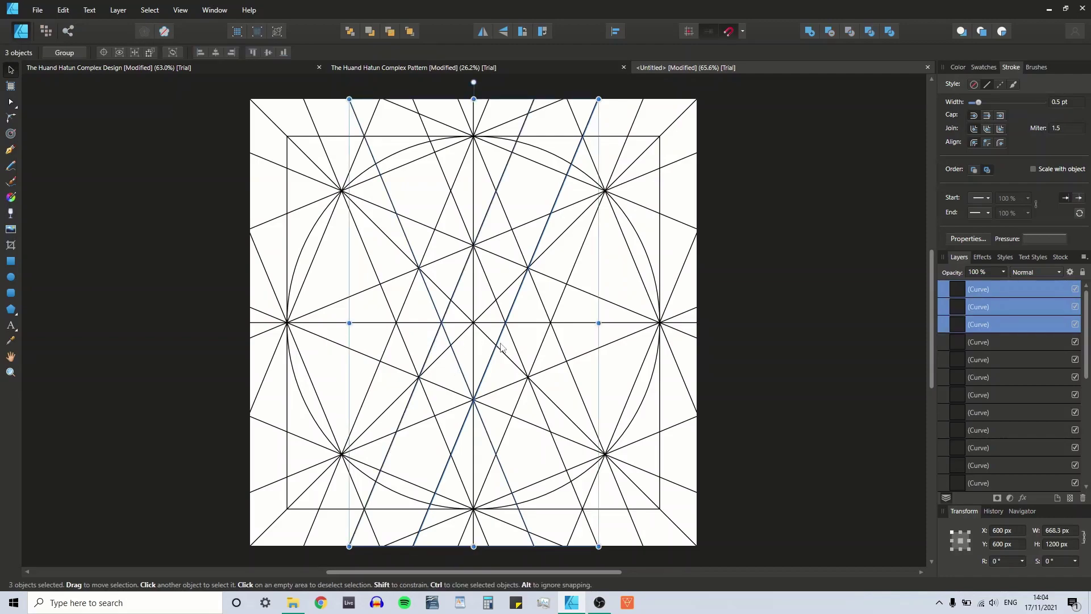
shift+click(513, 348)
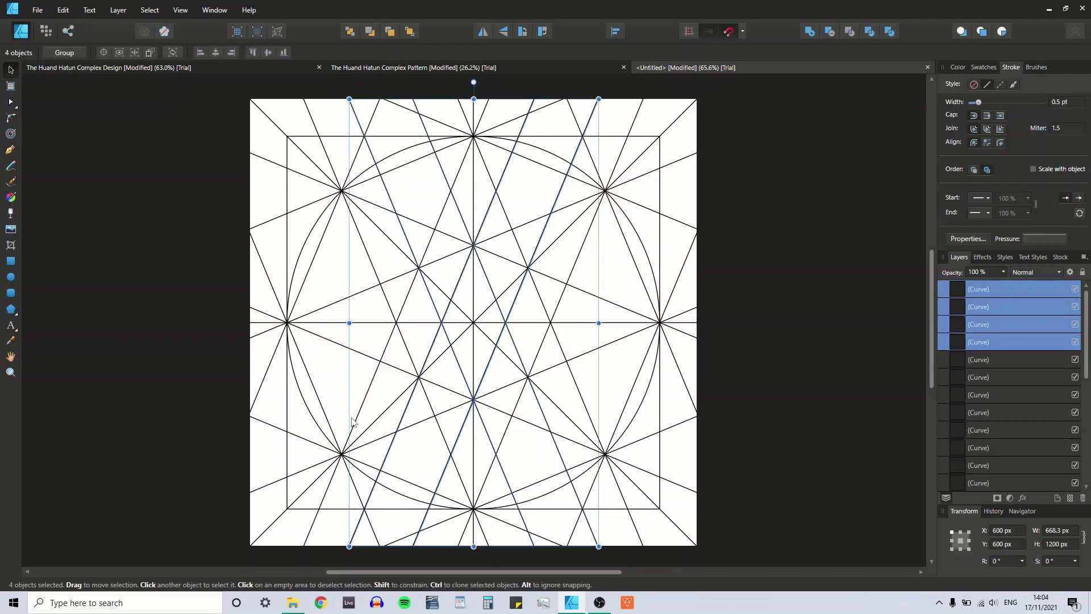
click(960, 541)
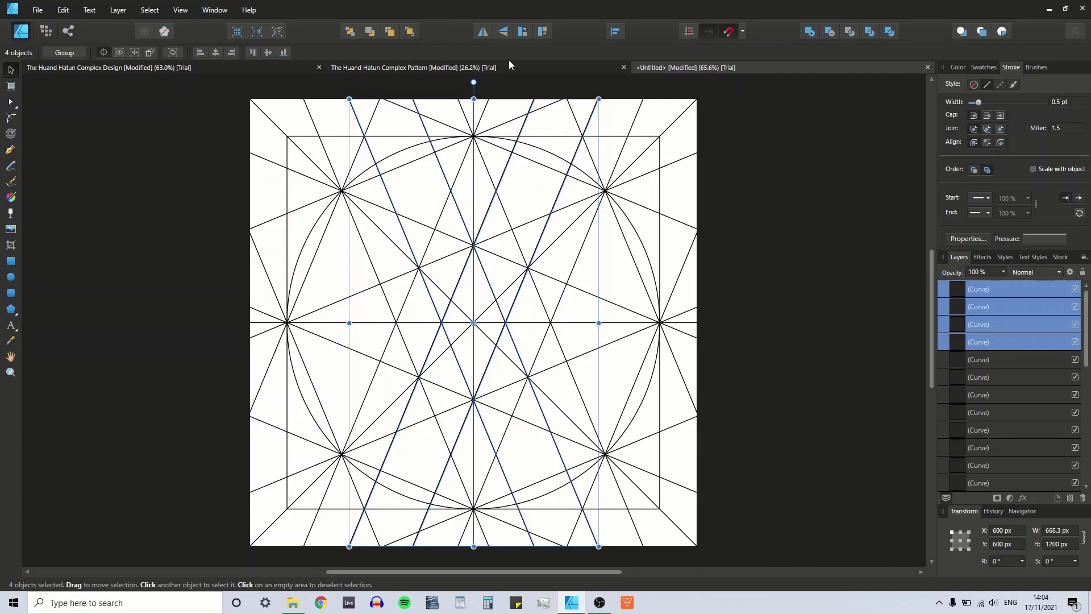
click(506, 32)
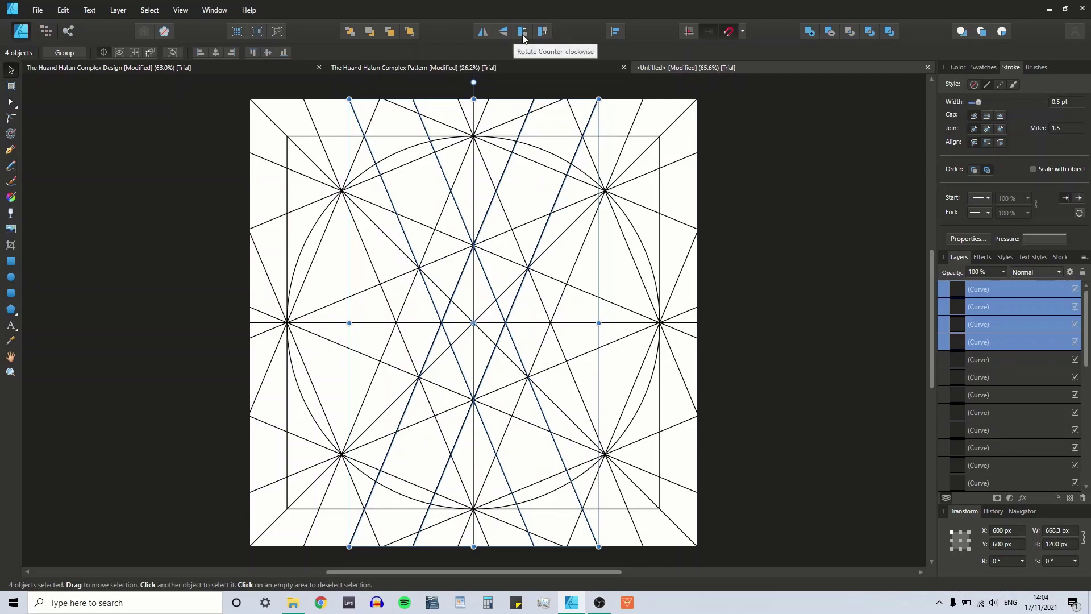
click(522, 33)
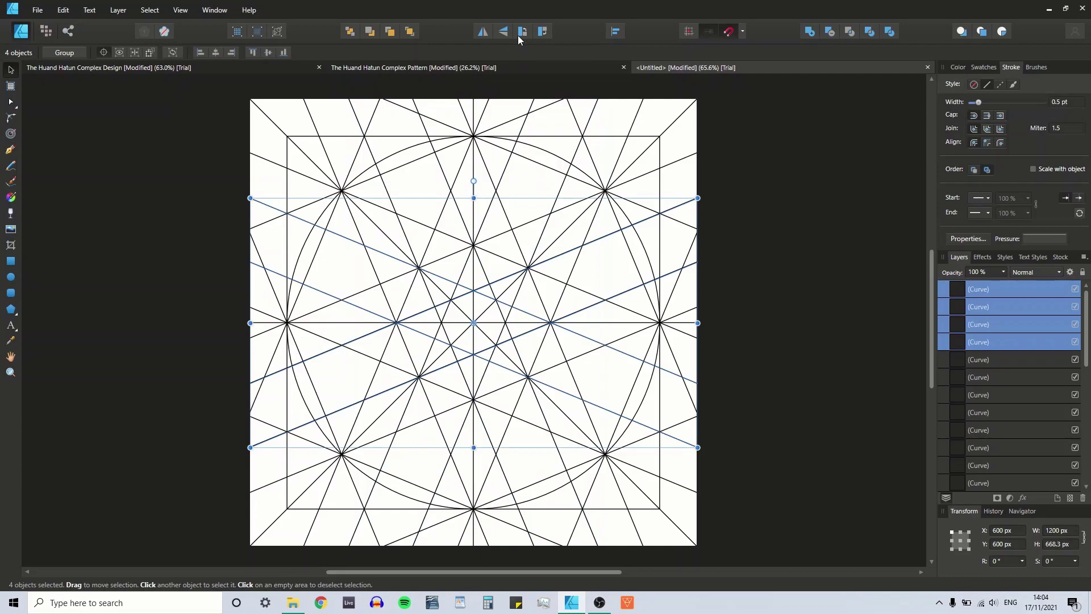
click(151, 228)
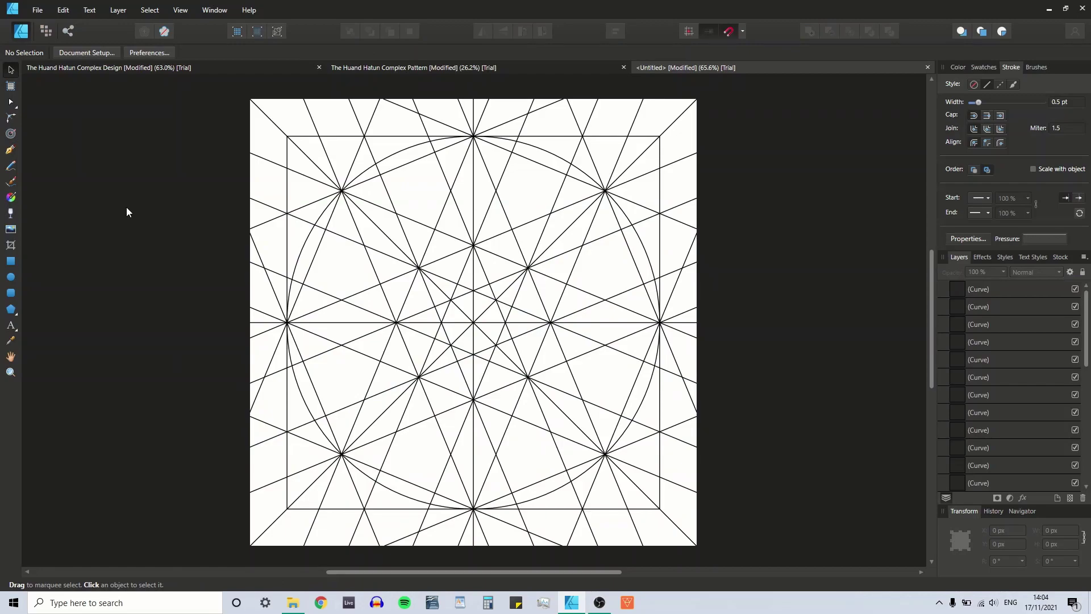
- Group all 30 construction lines and lock the group in the Layers panel
key(ctrl+a)
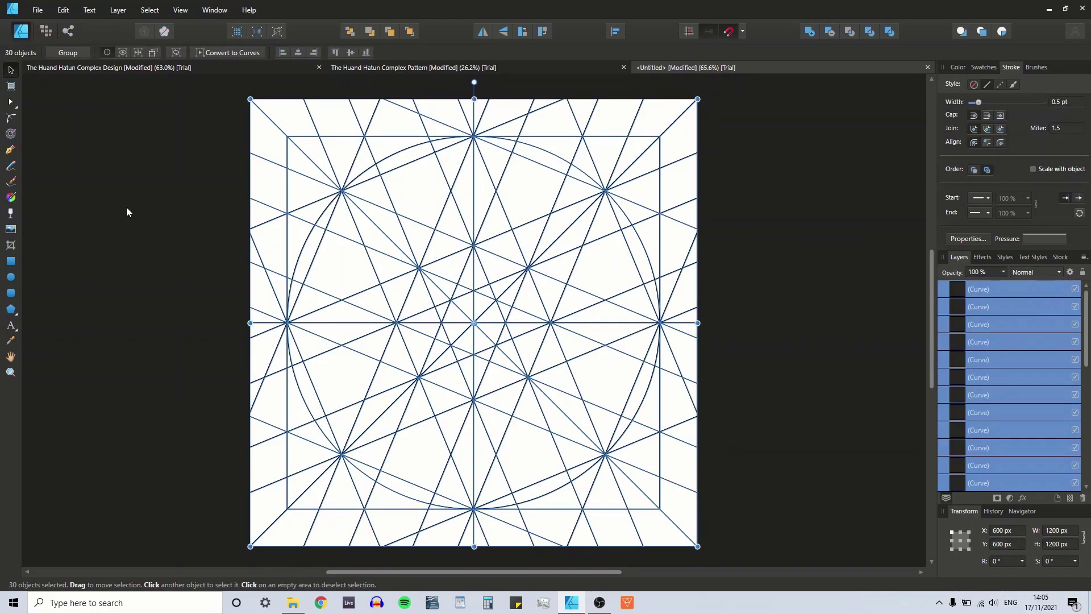
key(ctrl+g)
click(1083, 272)
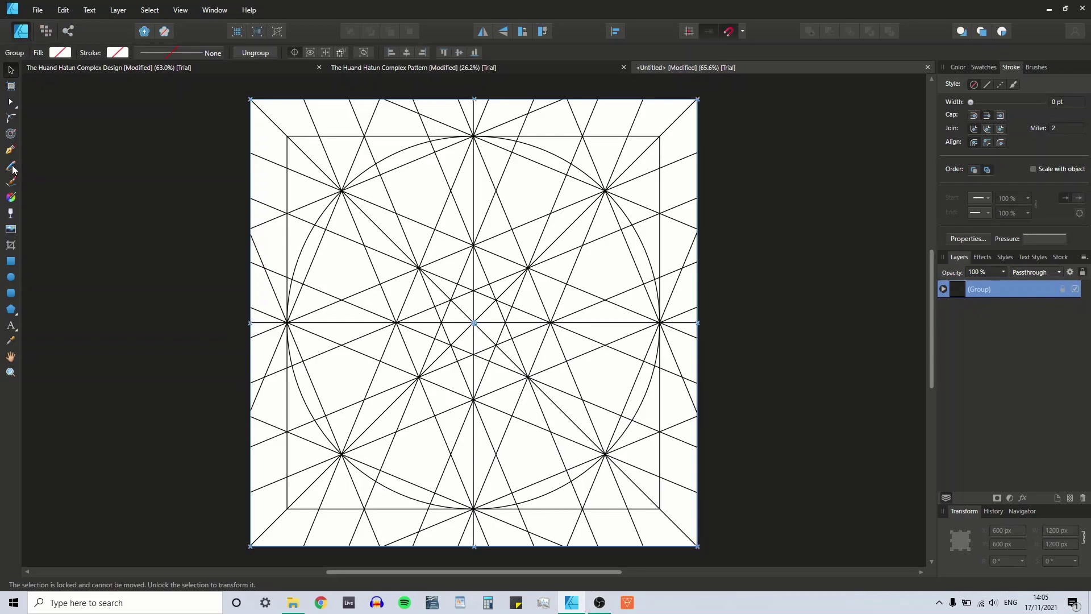
click(768, 183)
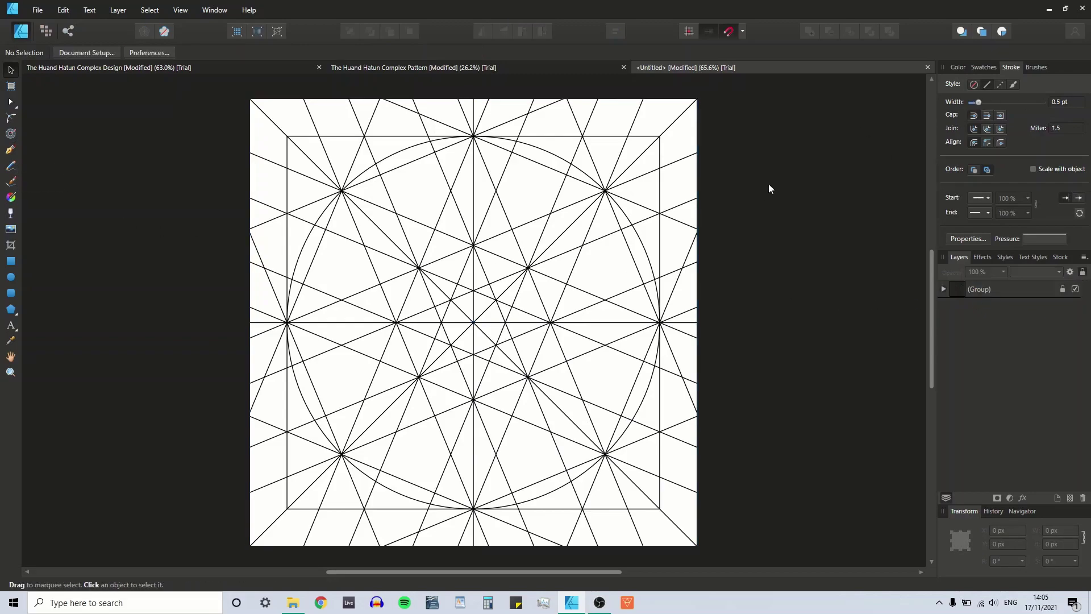
- Set the stroke colour to red and the stroke width to 2 pt
click(960, 67)
click(988, 89)
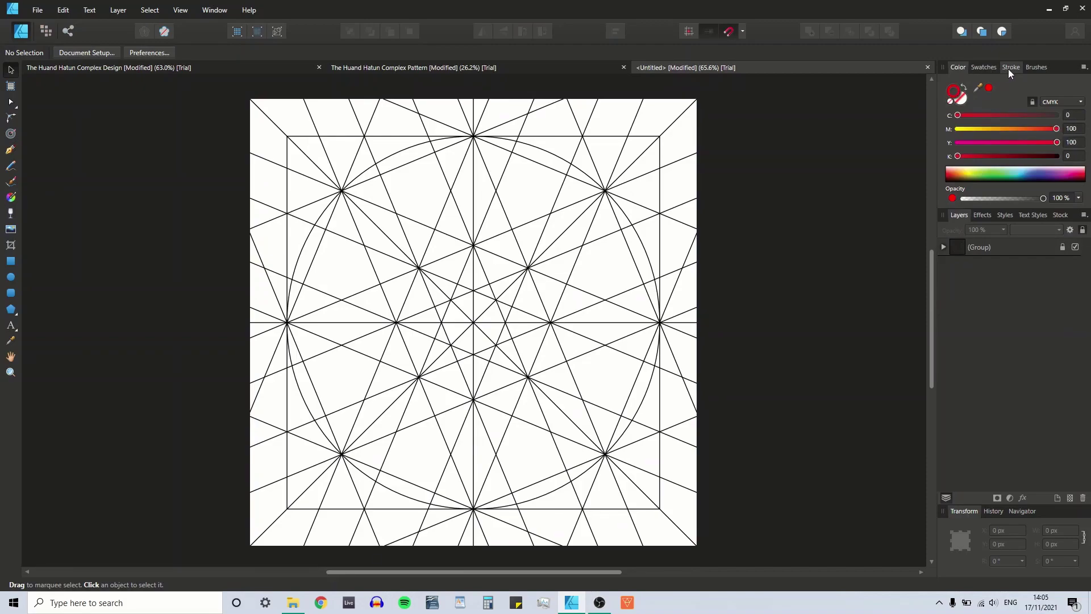
click(1009, 68)
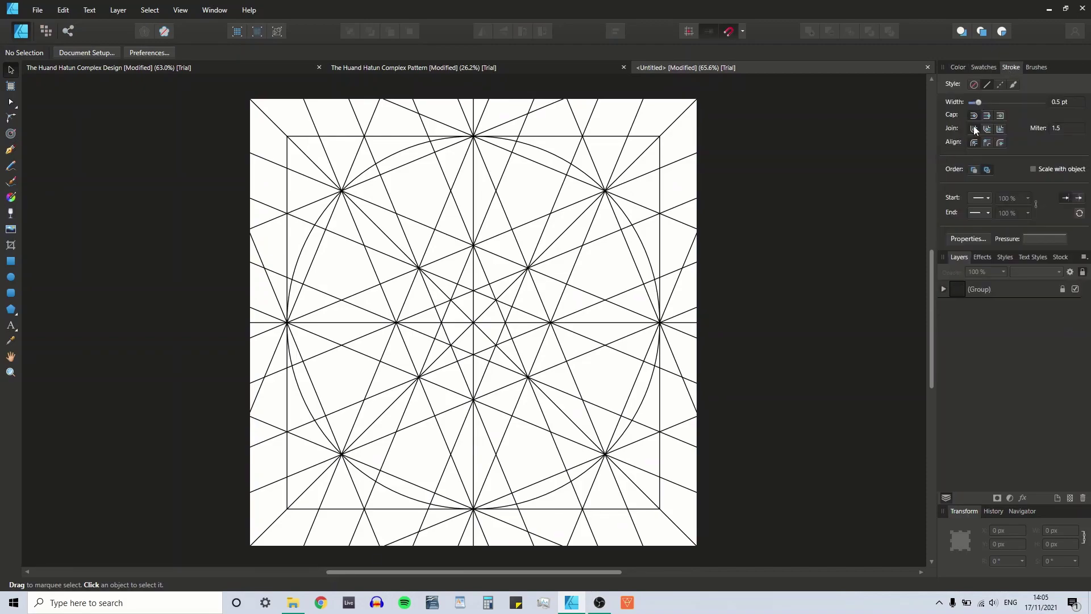
text(2)
key(Return)
- Trace a closed red four-corner outline from the tile's left edge through three construction intersections
click(10, 149)
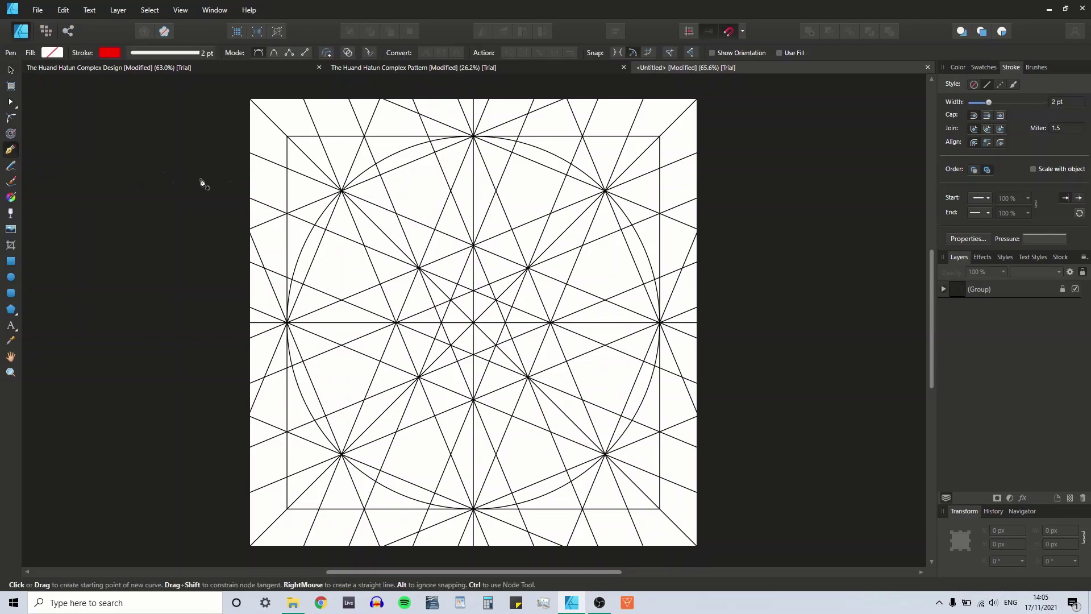
click(250, 230)
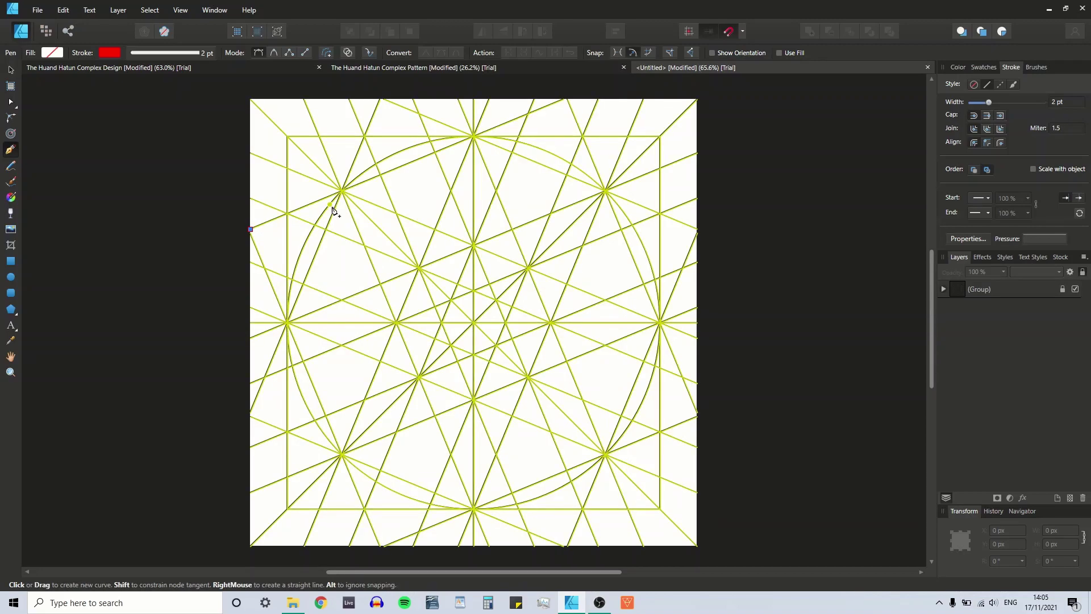
click(381, 176)
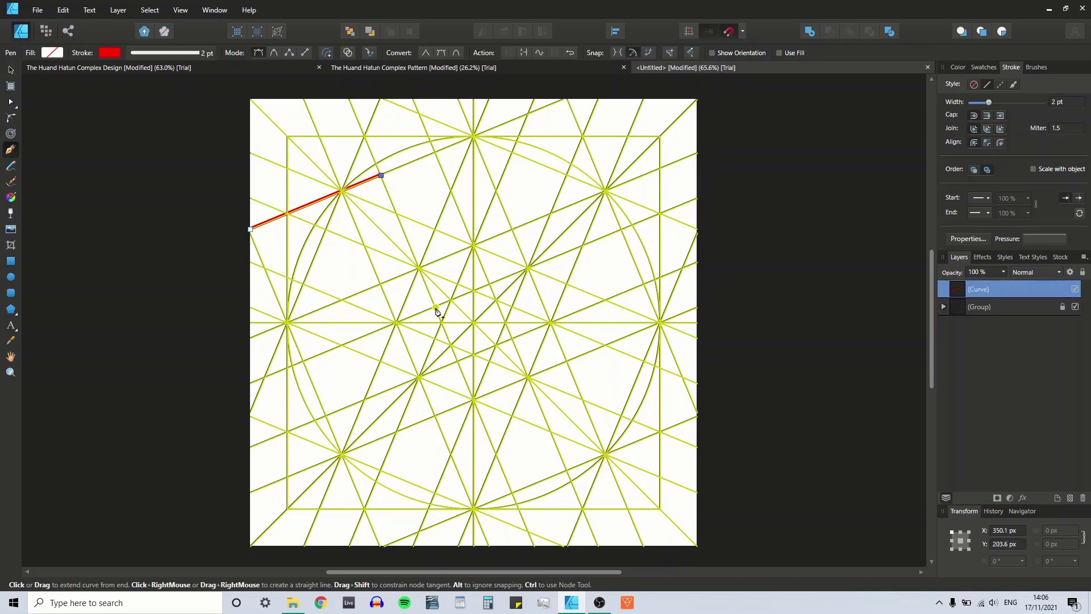
click(436, 307)
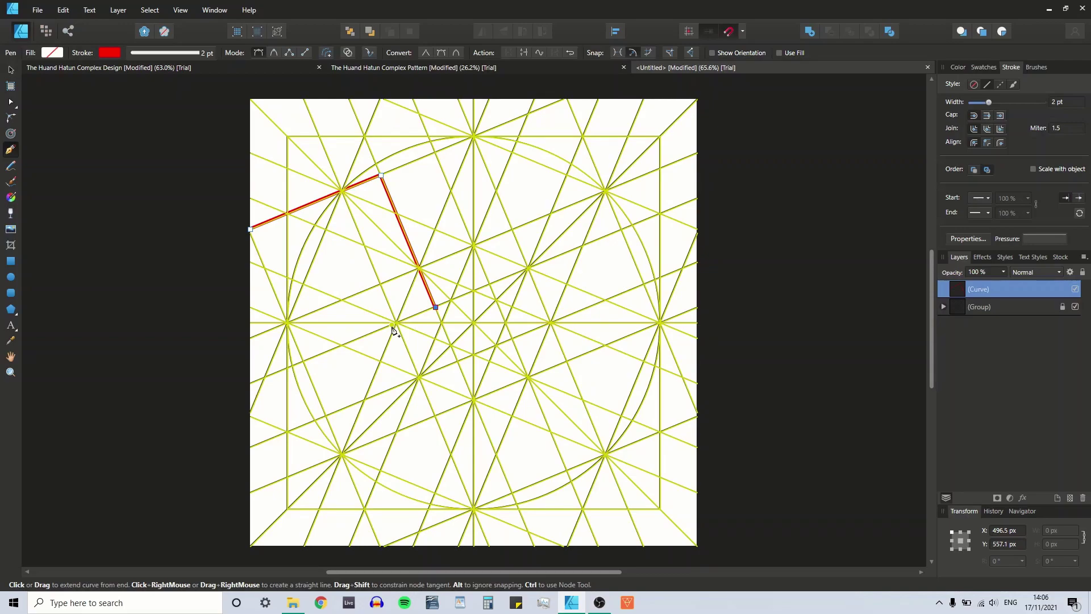
click(304, 362)
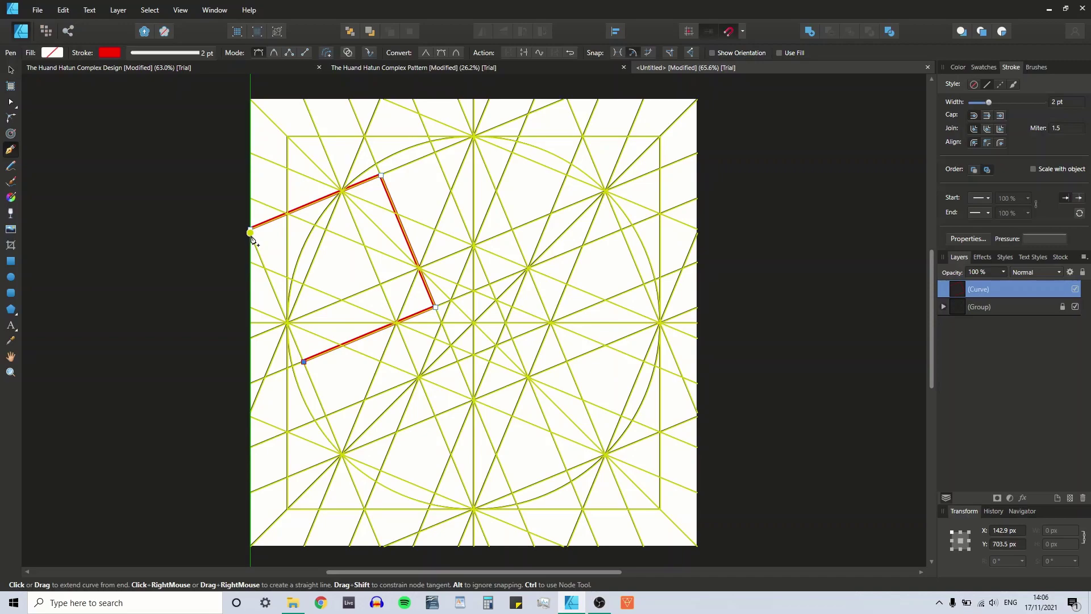
click(250, 233)
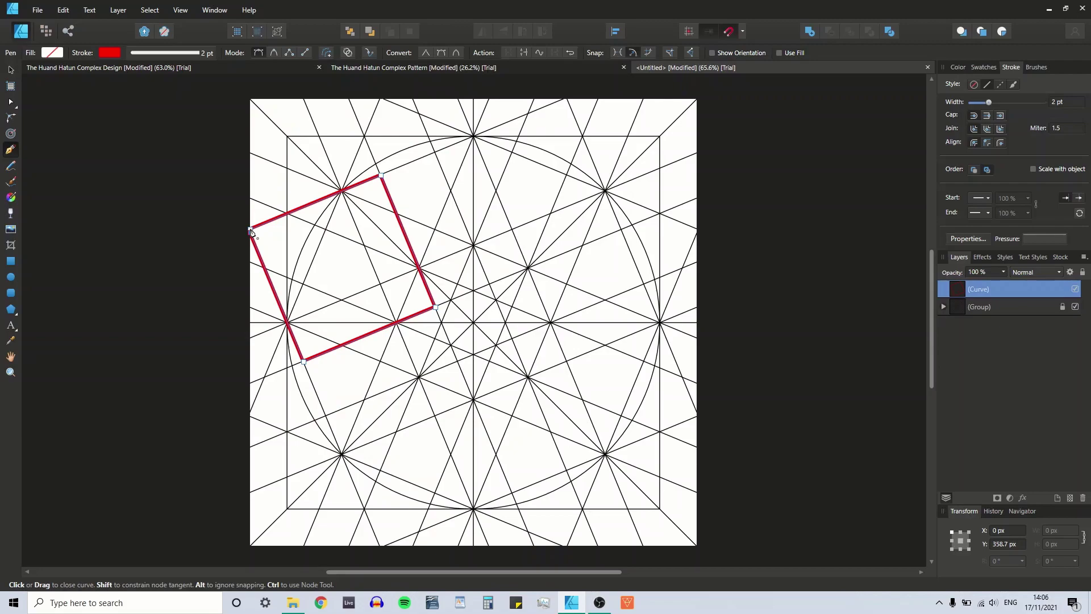
click(250, 232)
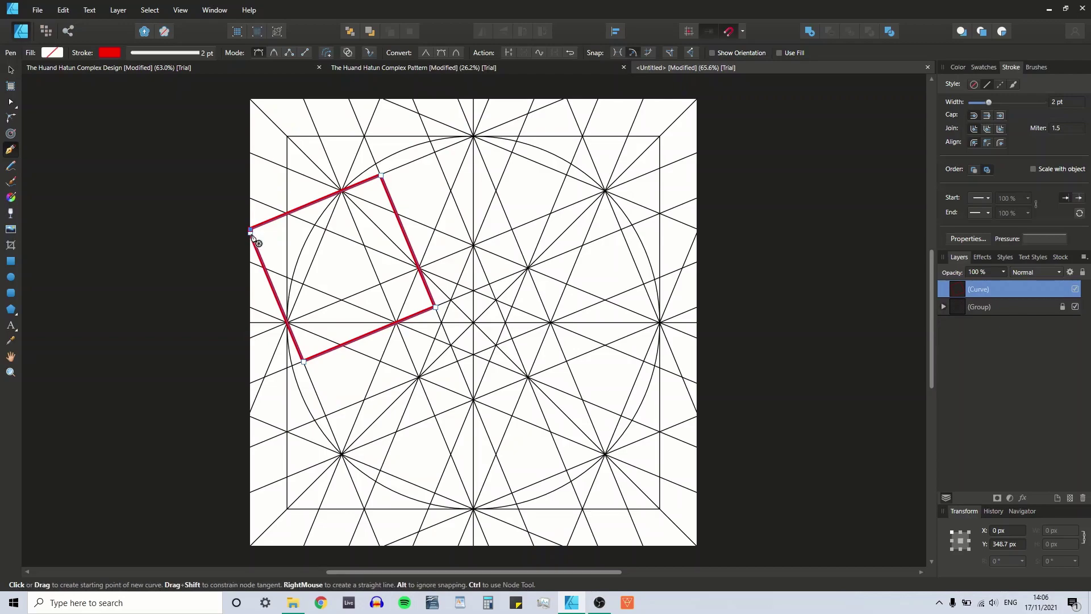
- Trace a second closed red four-corner outline starting and ending at the tile's right edge
key(Escape)
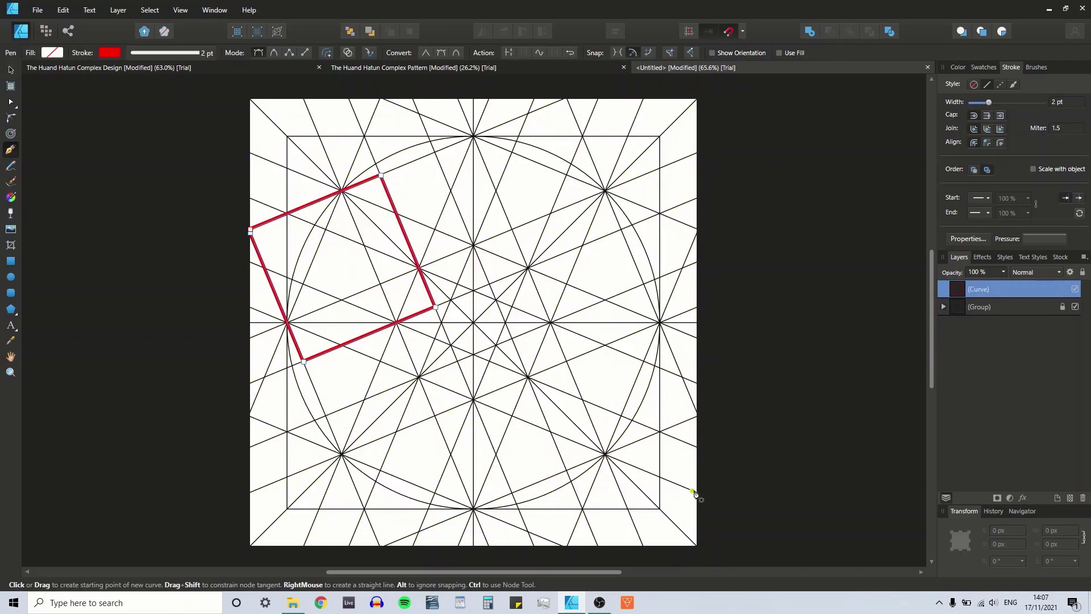
click(698, 417)
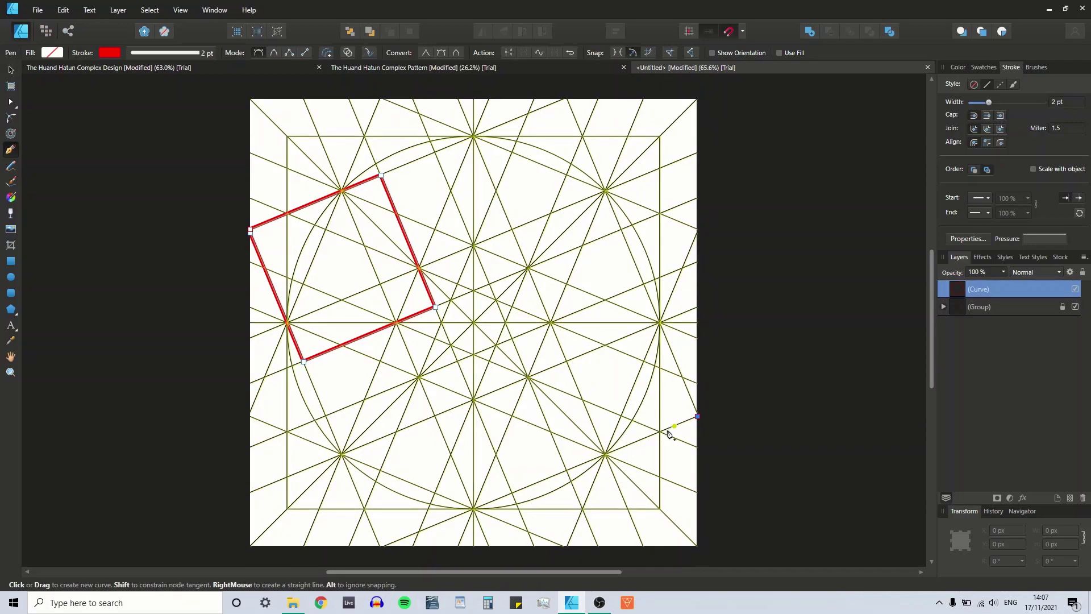
click(567, 471)
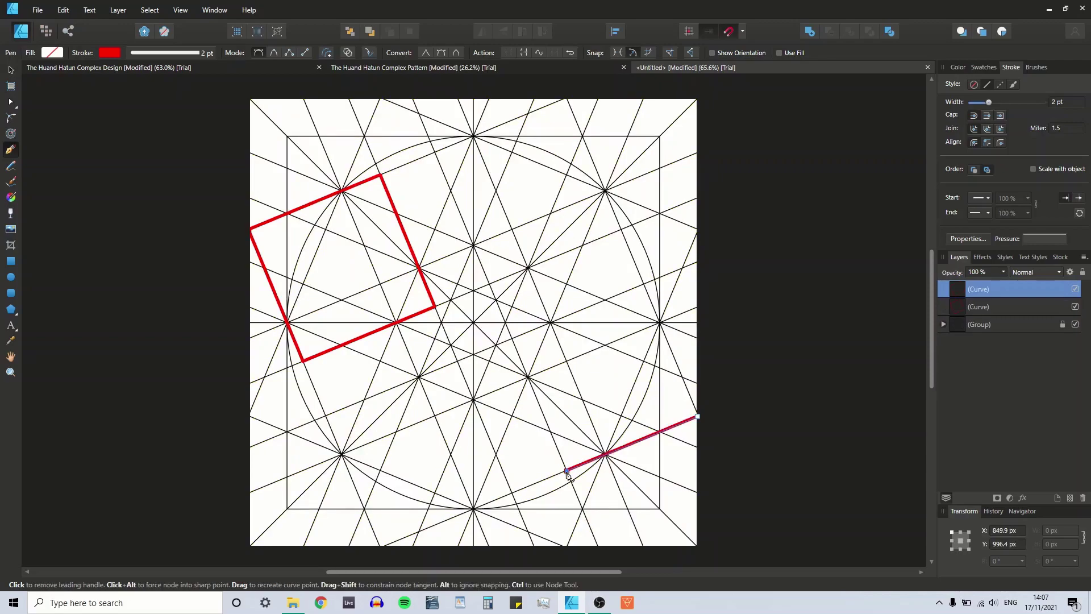
click(513, 339)
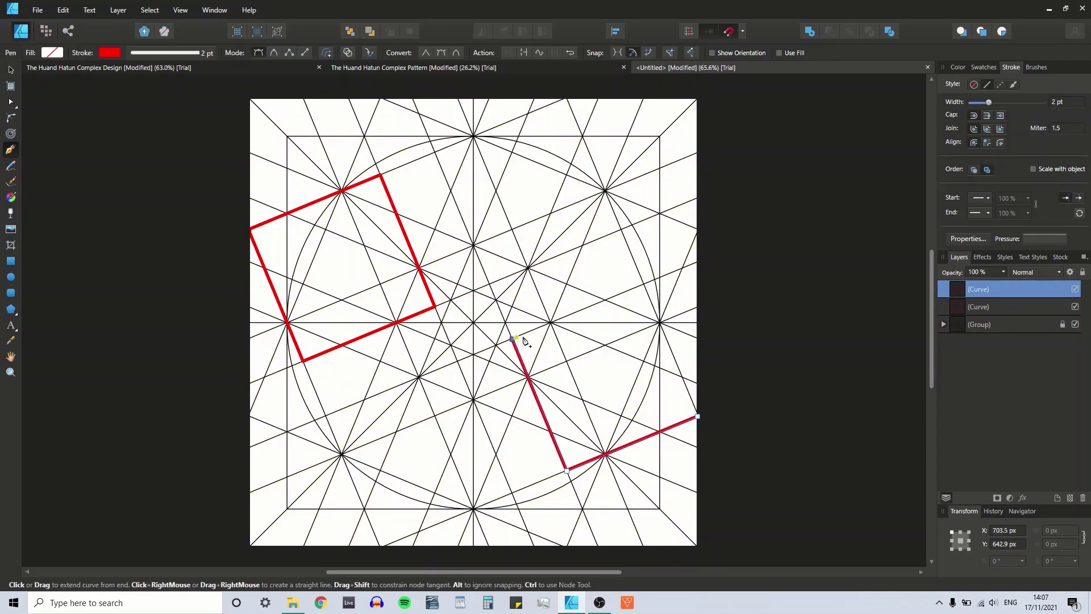
click(644, 285)
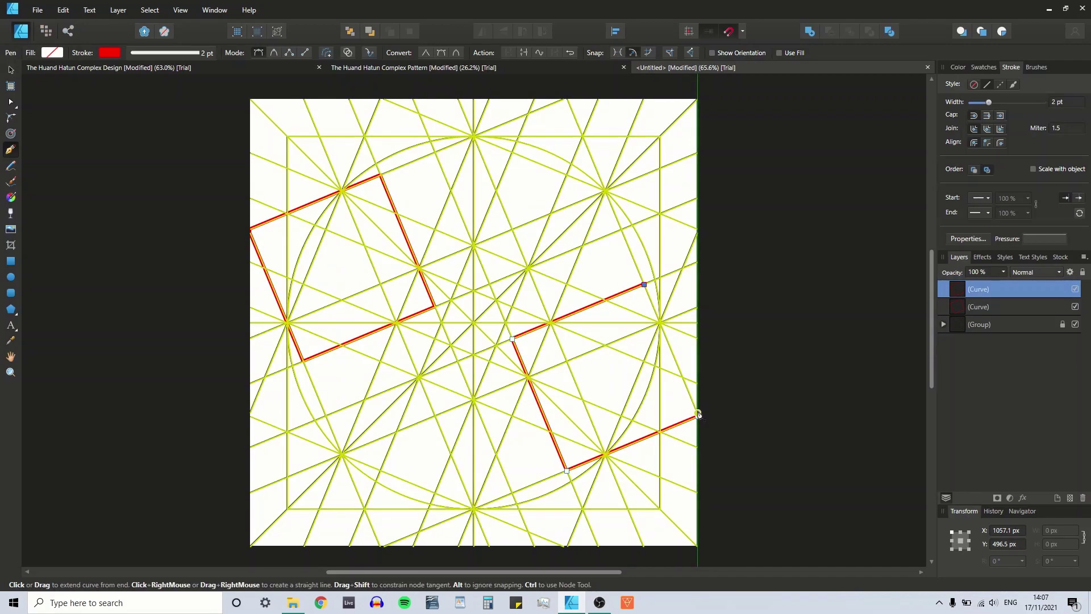
click(698, 415)
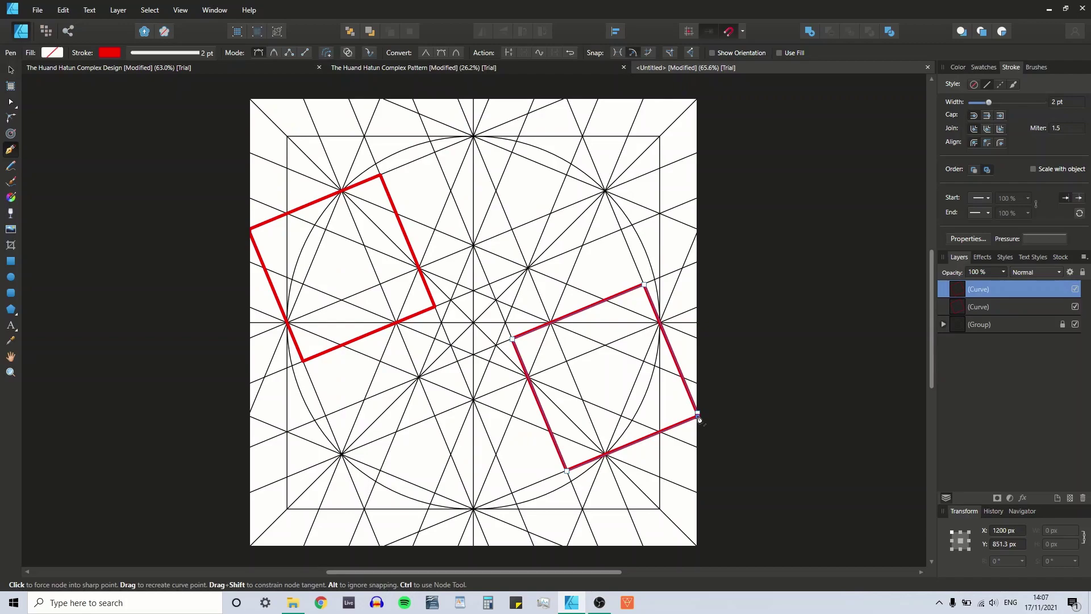
key(Escape)
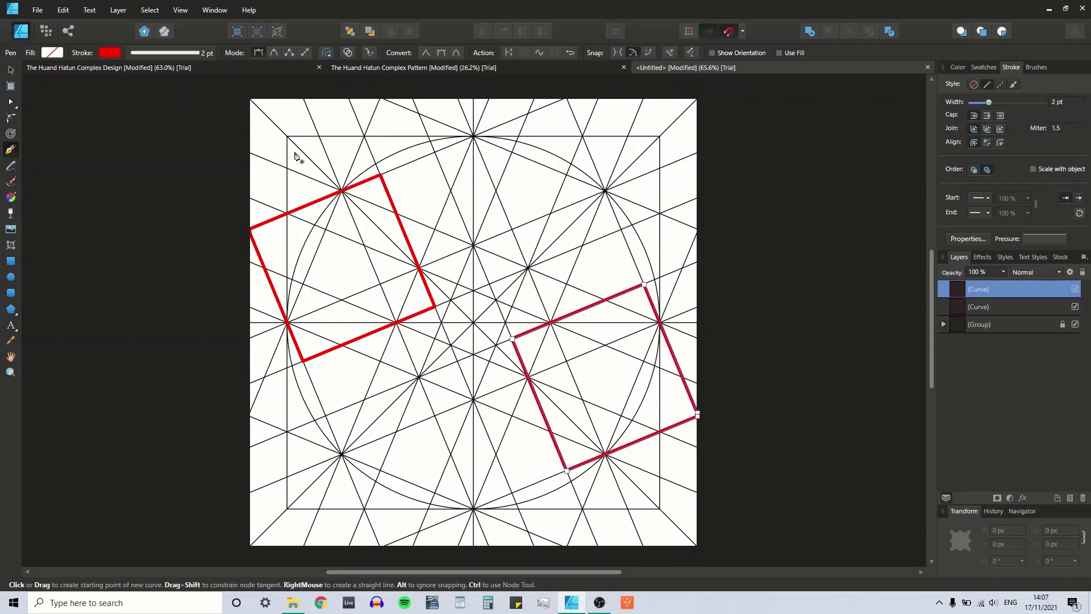
click(9, 70)
click(171, 264)
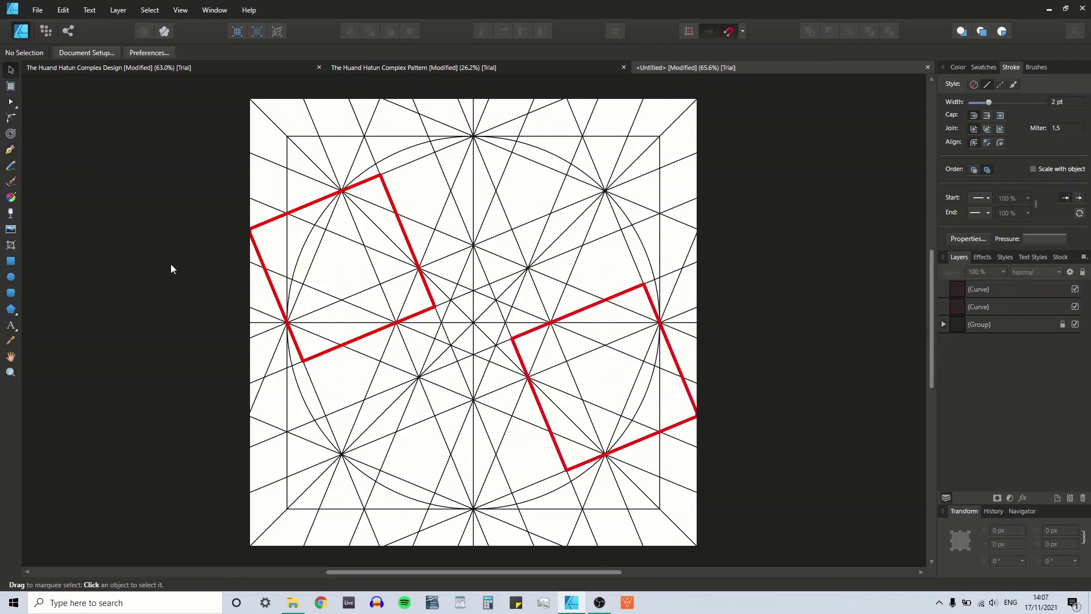
- Set the squares' transform anchors to left-middle and right-middle, then select both red squares
click(358, 187)
click(951, 540)
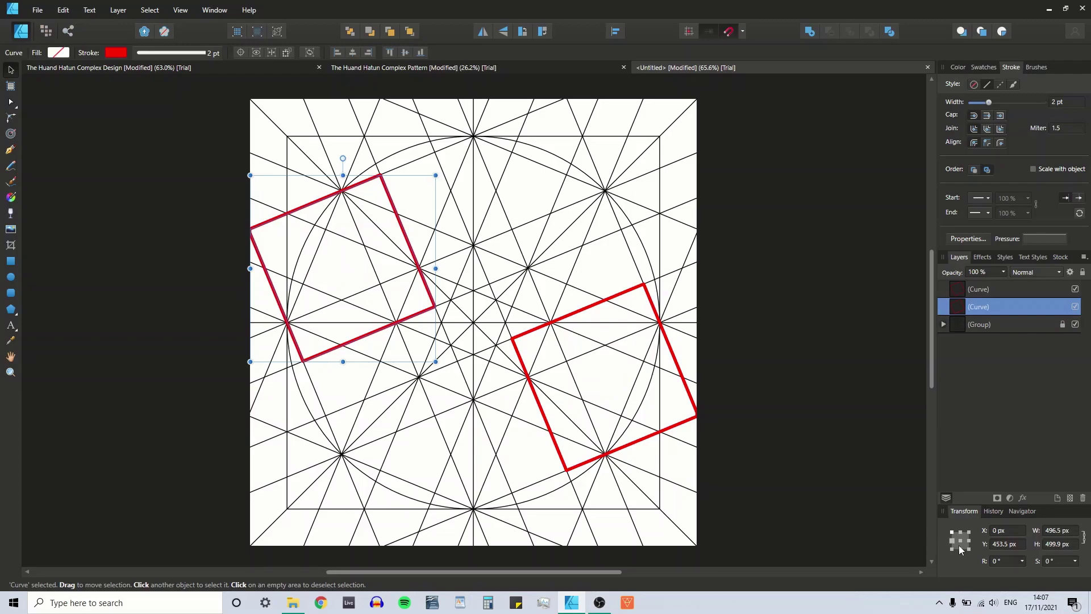
click(683, 380)
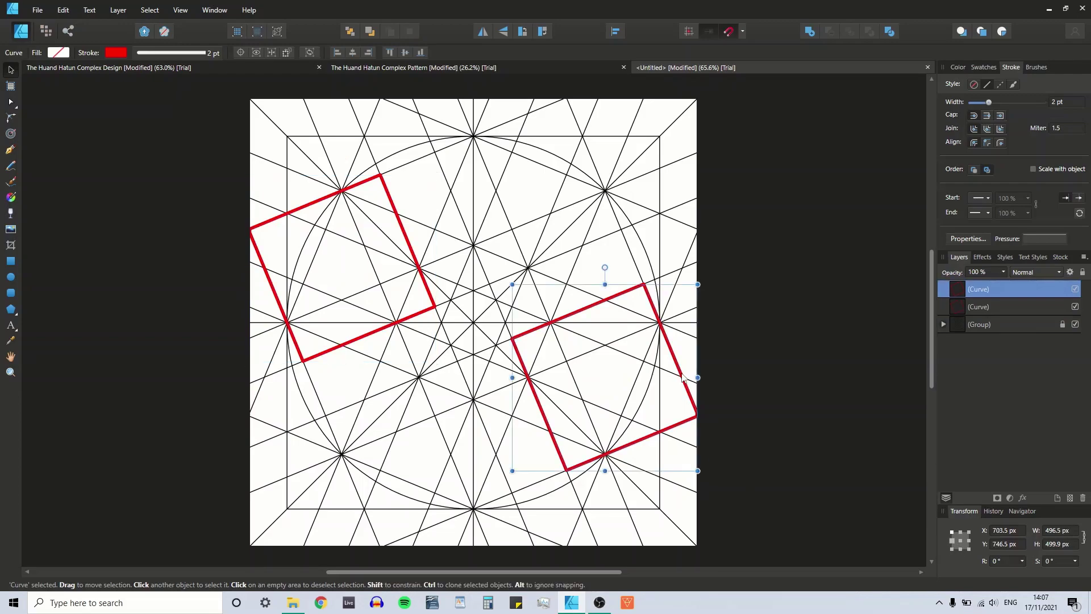
click(970, 541)
click(960, 541)
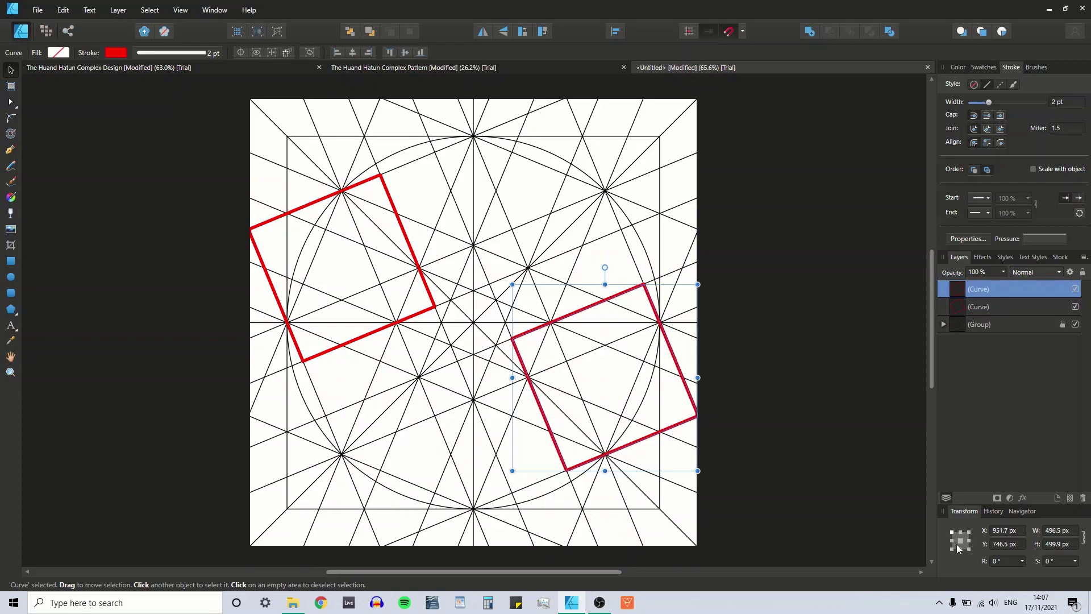
click(147, 393)
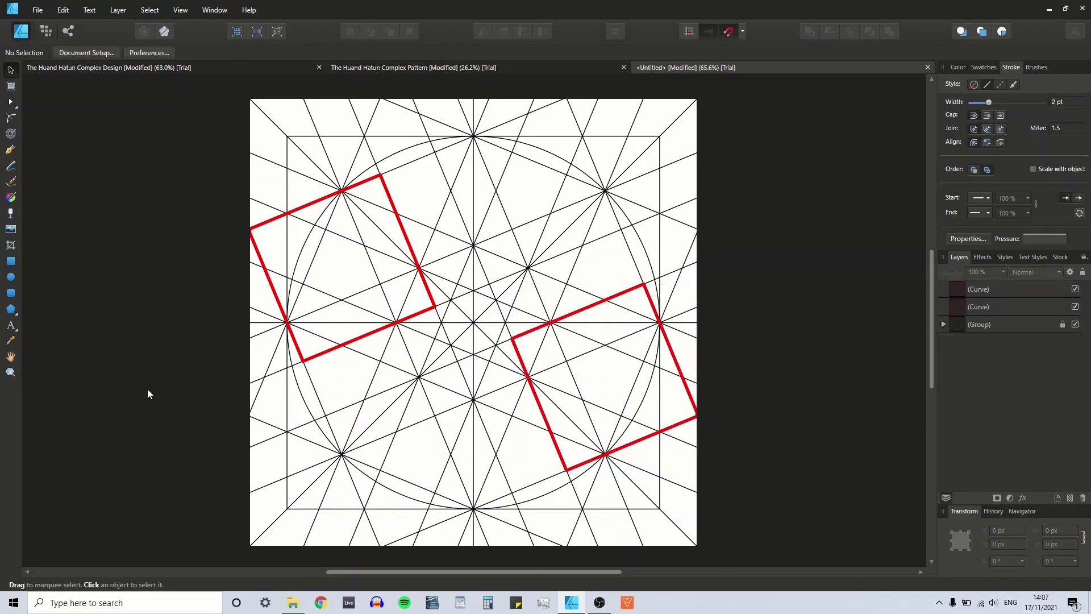
key(ctrl+a)
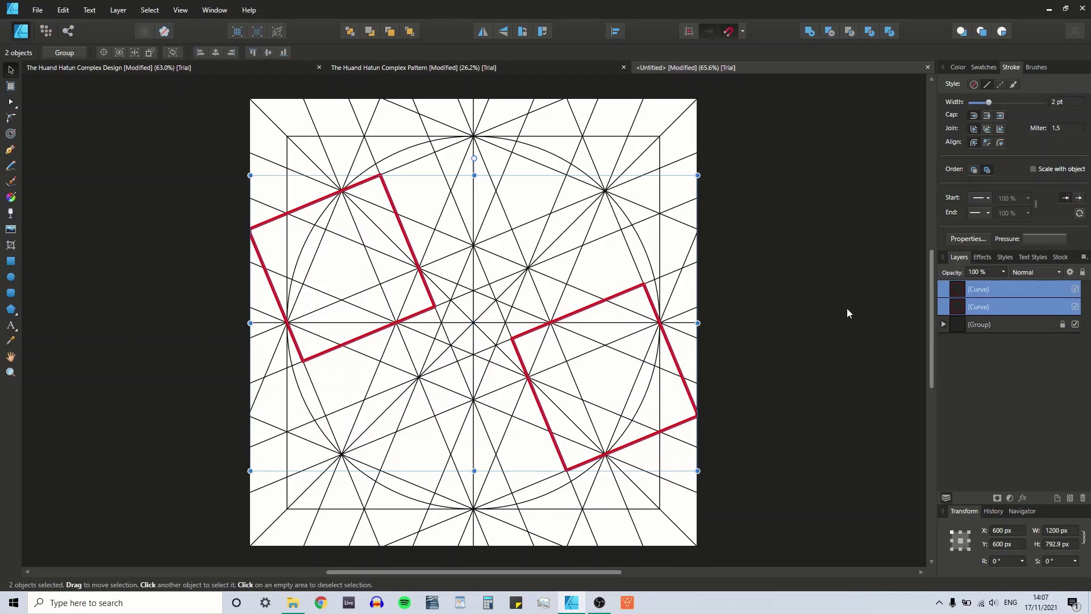
- Duplicate and vertically flip the red squares, then copy all four and rotate them 90° clockwise
key(ctrl+j)
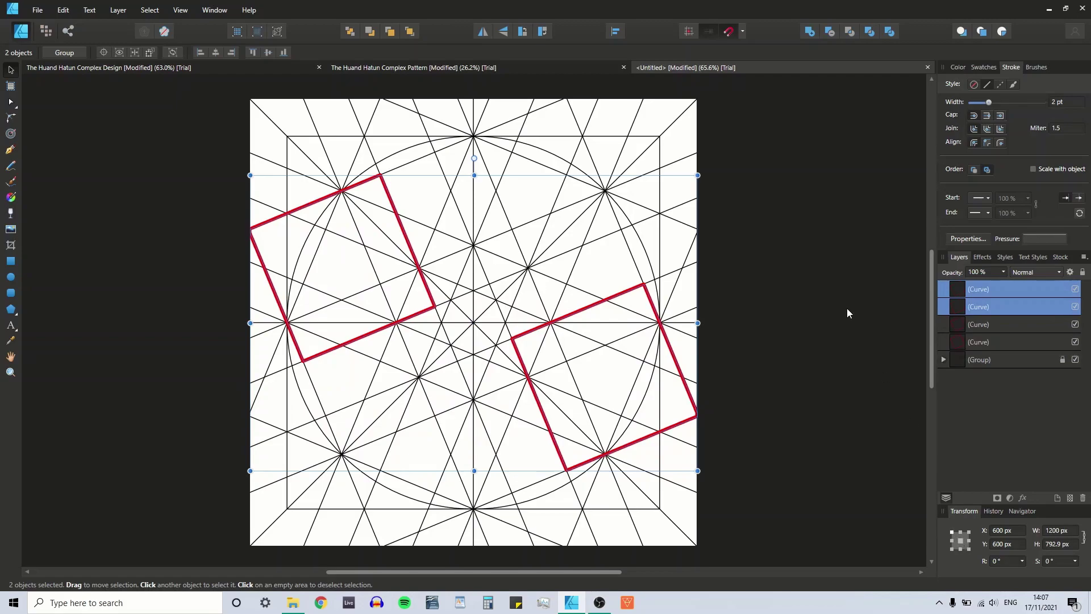
click(505, 33)
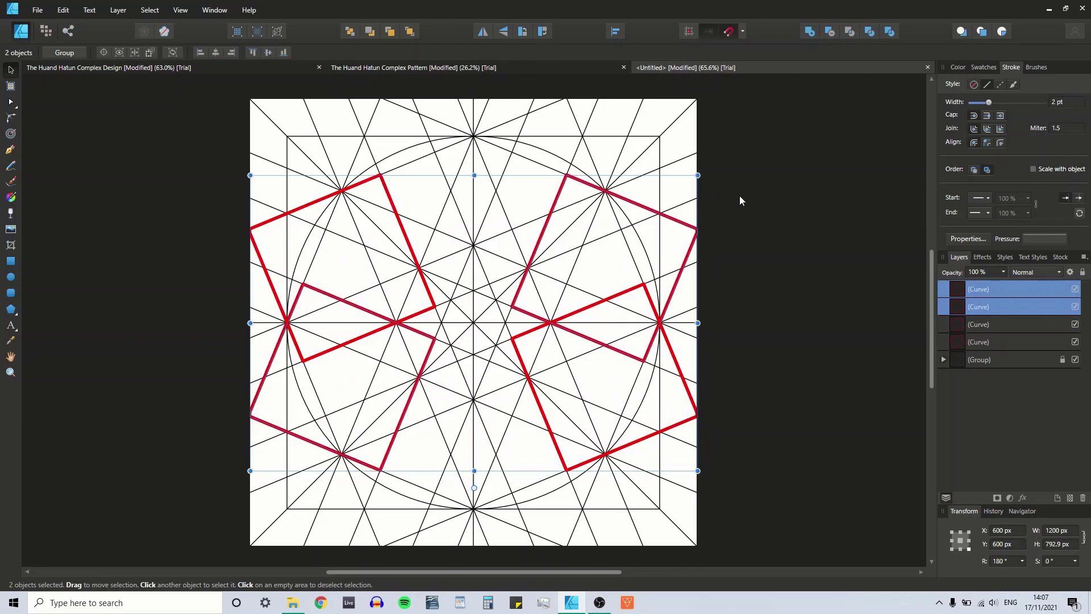
key(ctrl+a)
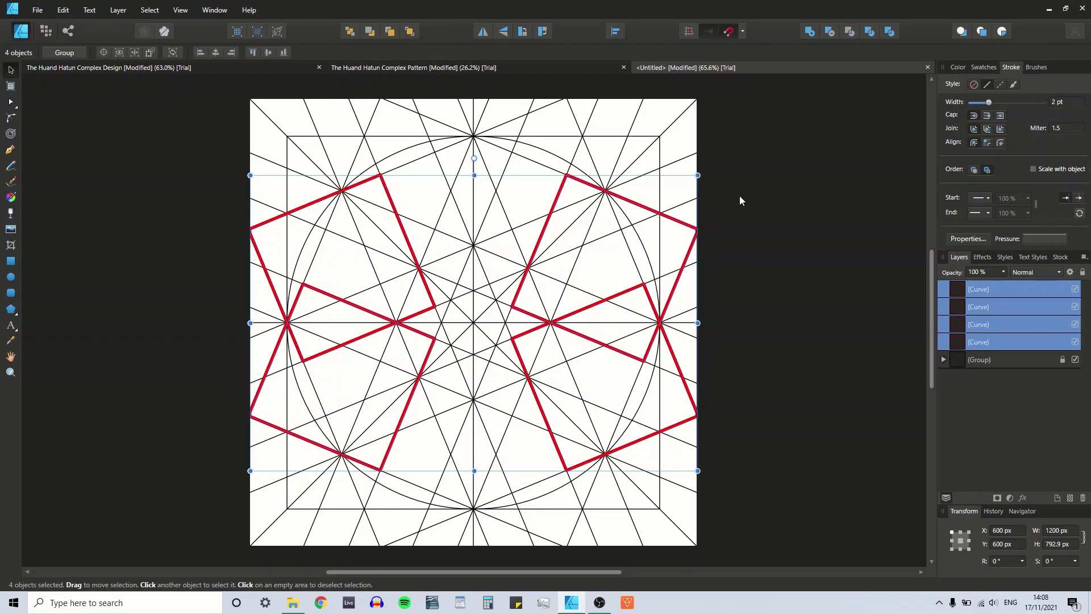
key(ctrl+j)
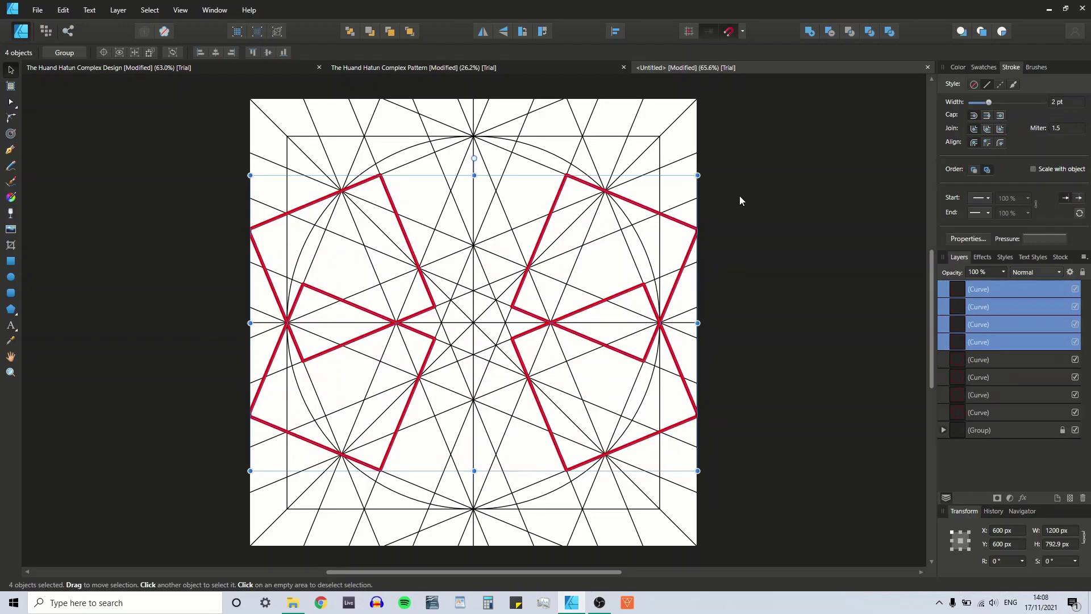
click(524, 34)
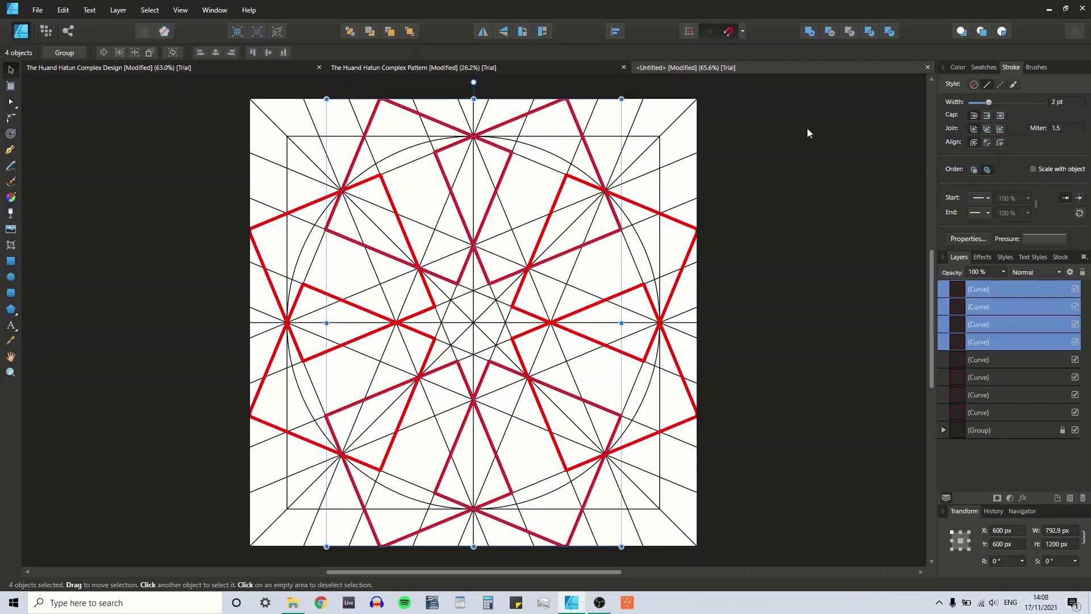
click(834, 166)
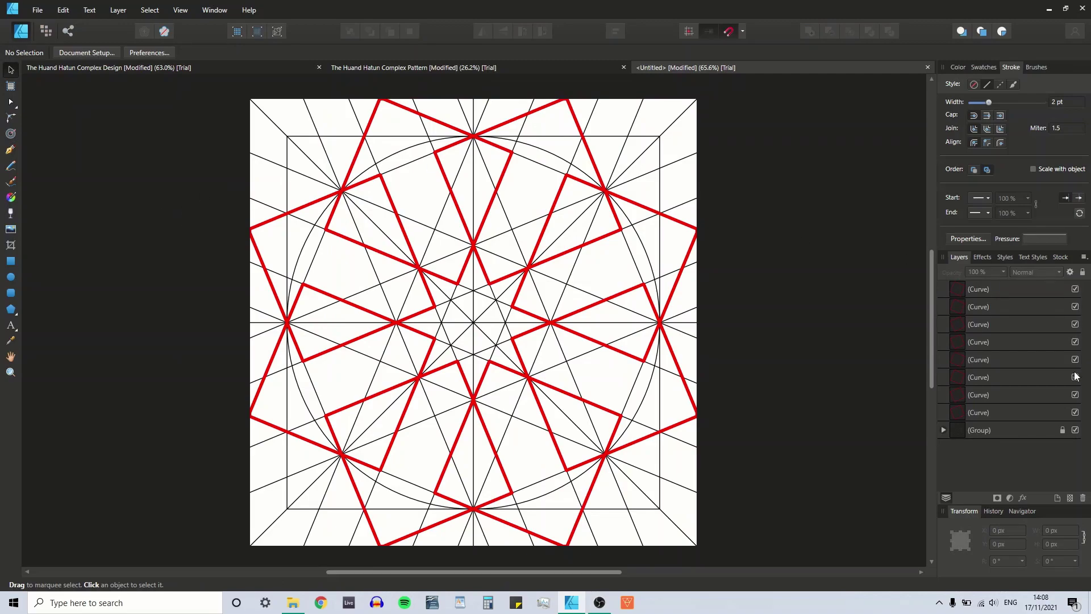
click(1063, 430)
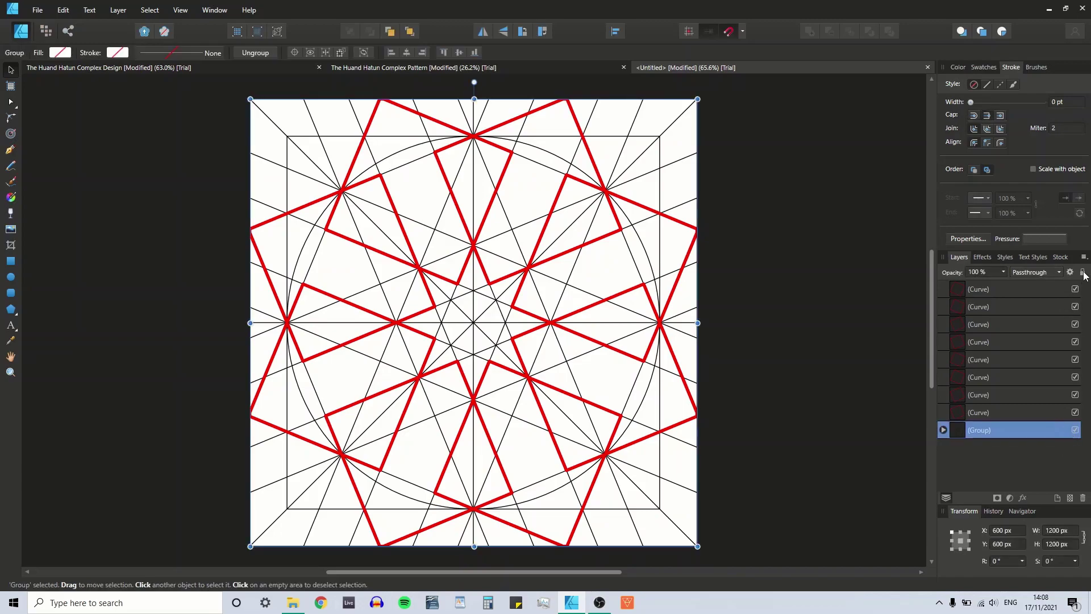
- Hide the black construction line group and show the canvas grid
click(1076, 430)
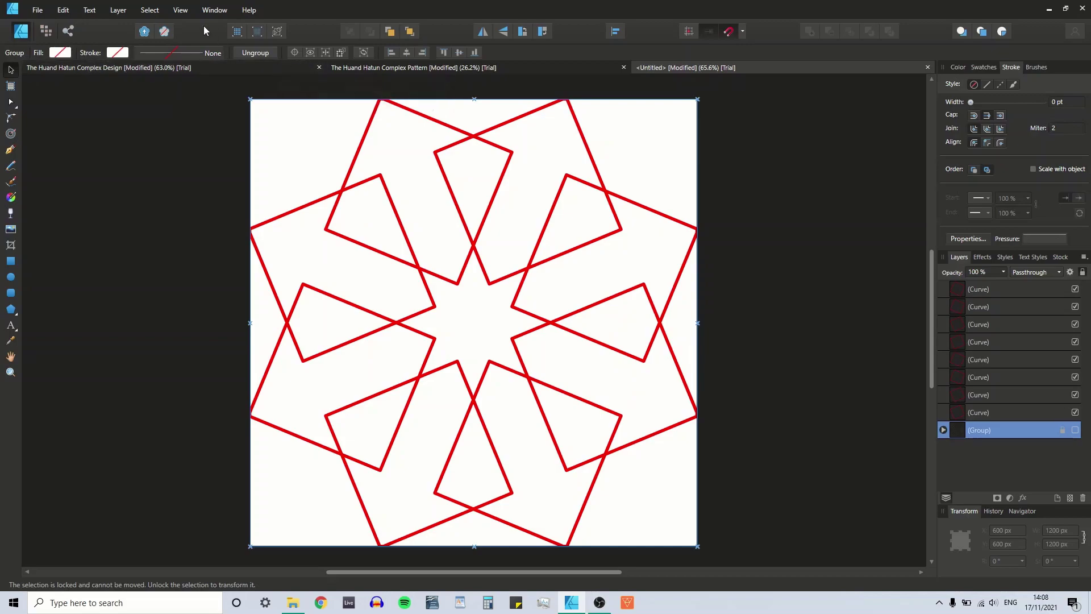
click(180, 9)
click(190, 148)
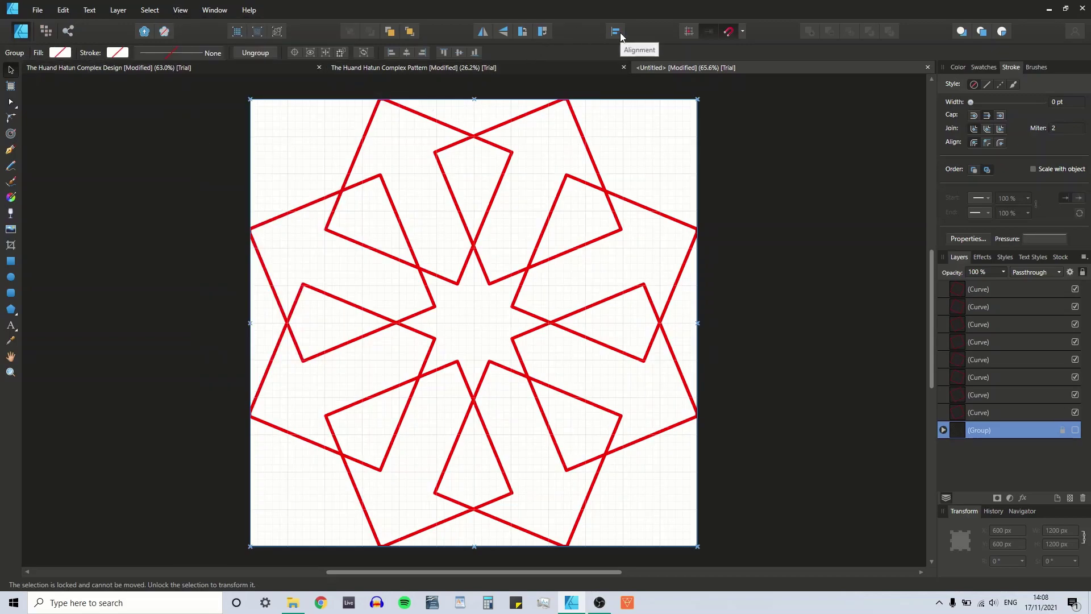
- Turn on Snap to grid and draw a 1000 × 1000 px square over the star
click(744, 31)
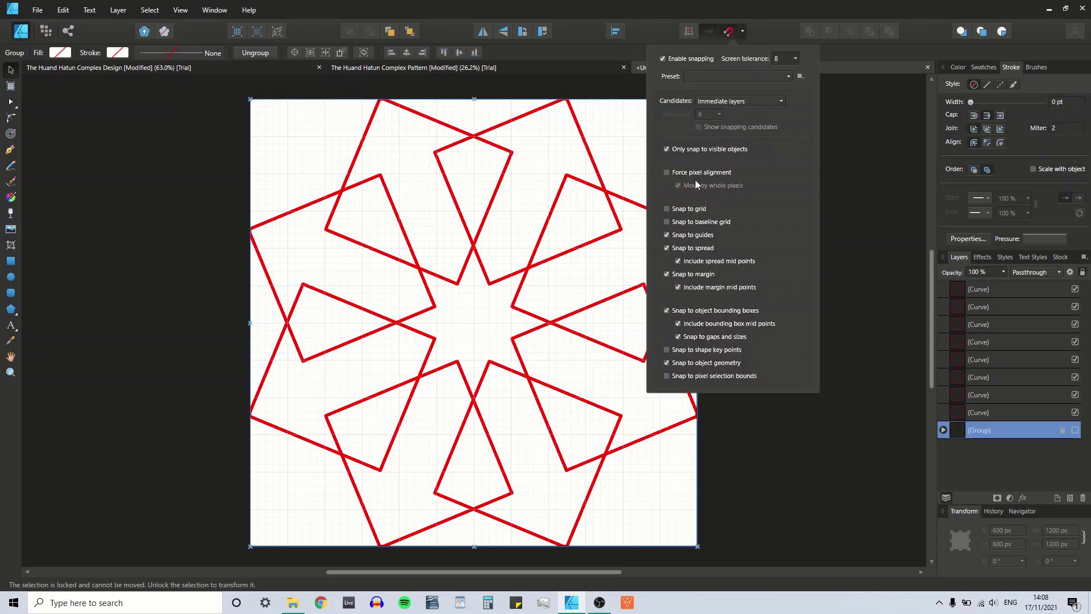
click(667, 209)
click(11, 264)
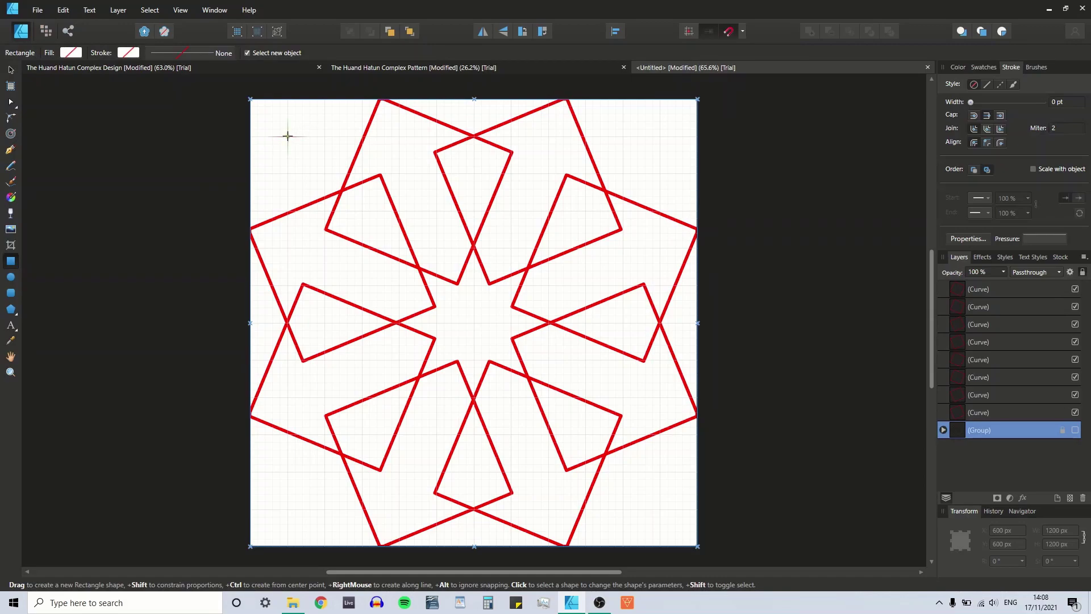
drag(287, 136, 660, 509)
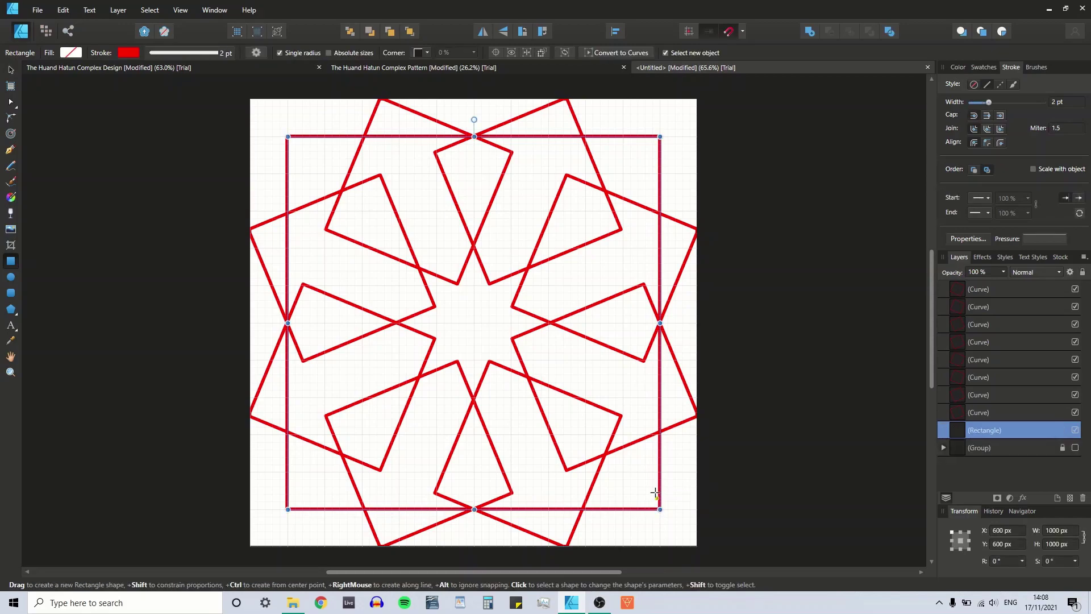
- Fill all eight squares and the frame with black from the Swatches
key(ctrl+a)
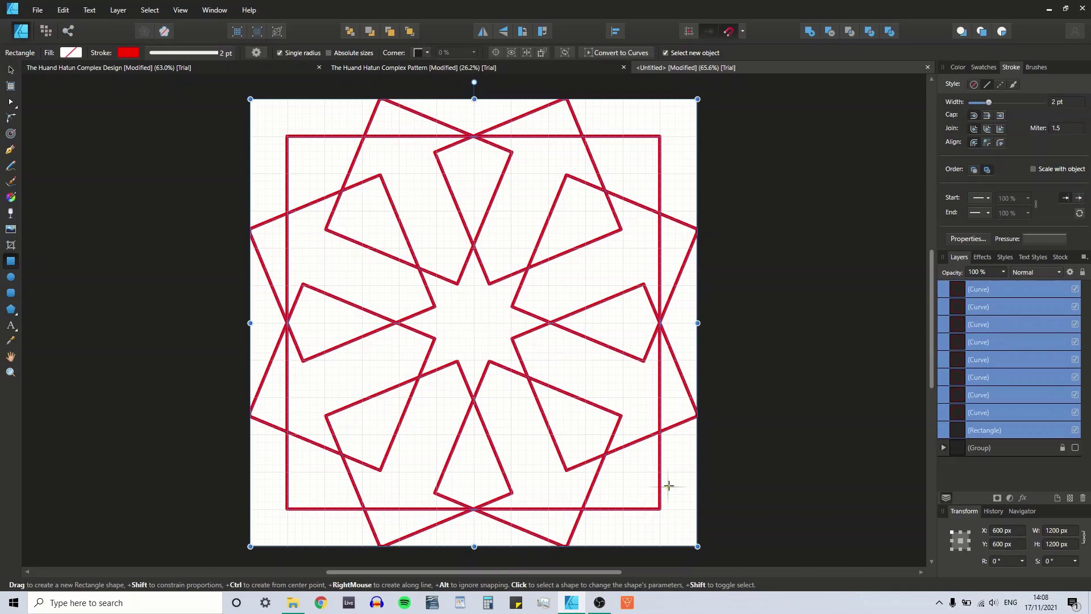
click(967, 70)
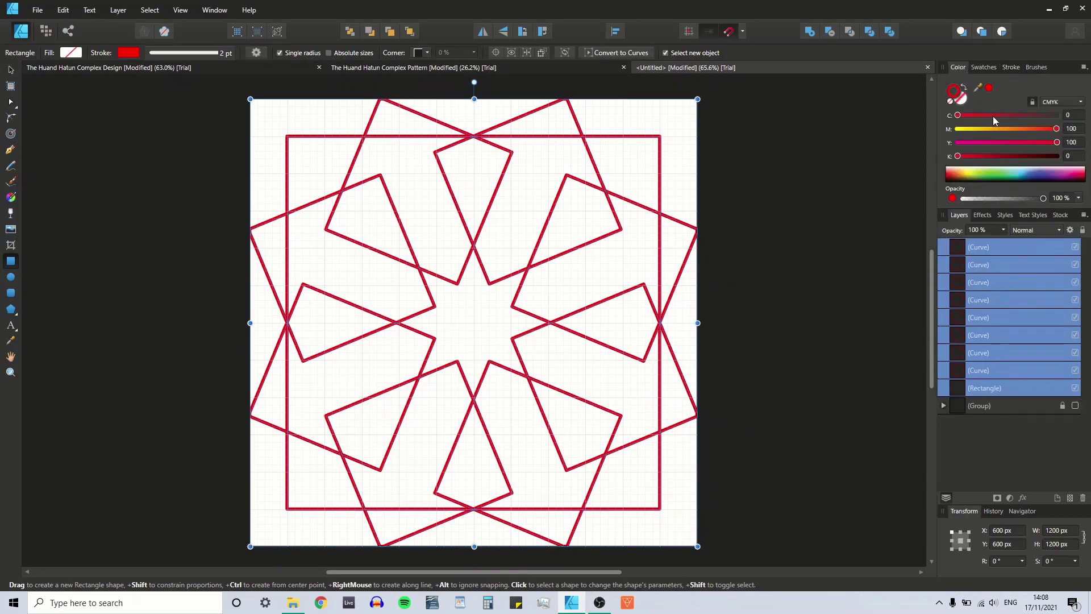
click(984, 67)
click(1064, 132)
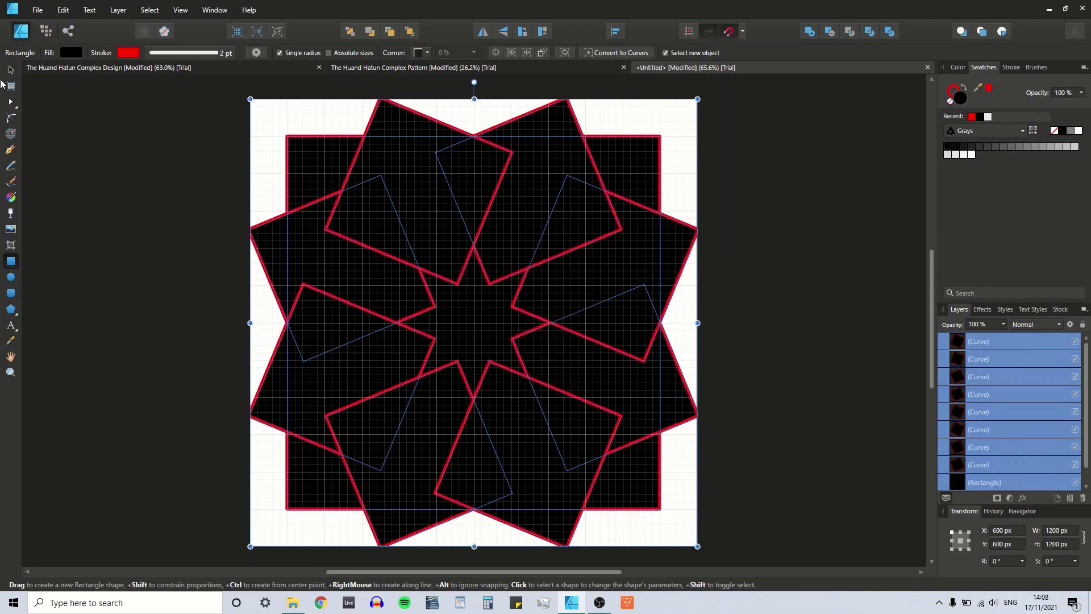
- Hide the grid and Divide the overlapping shapes into separate pieces
click(10, 70)
click(180, 10)
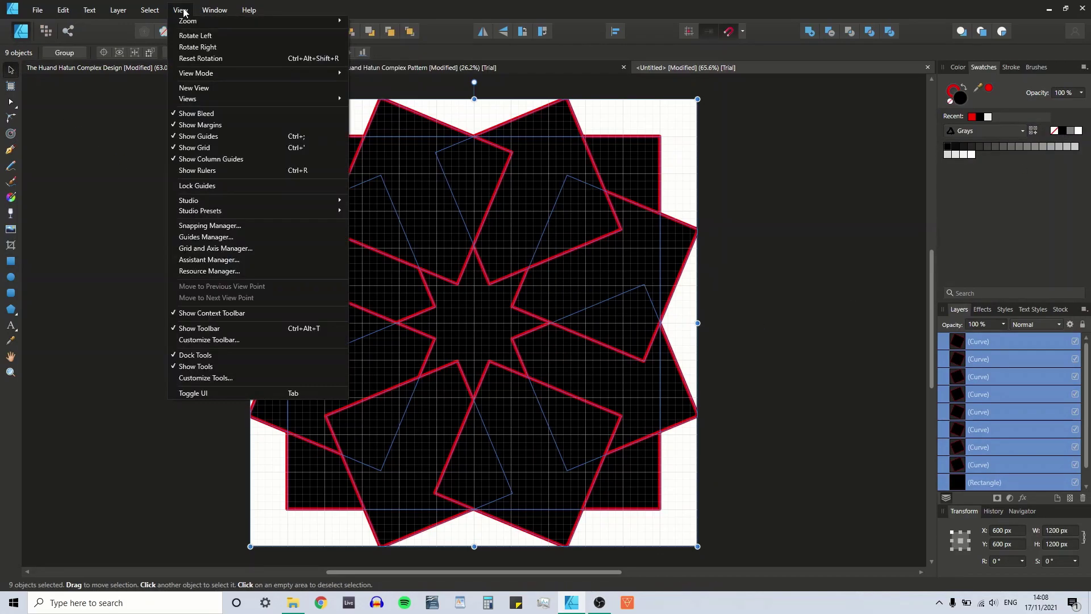
click(192, 149)
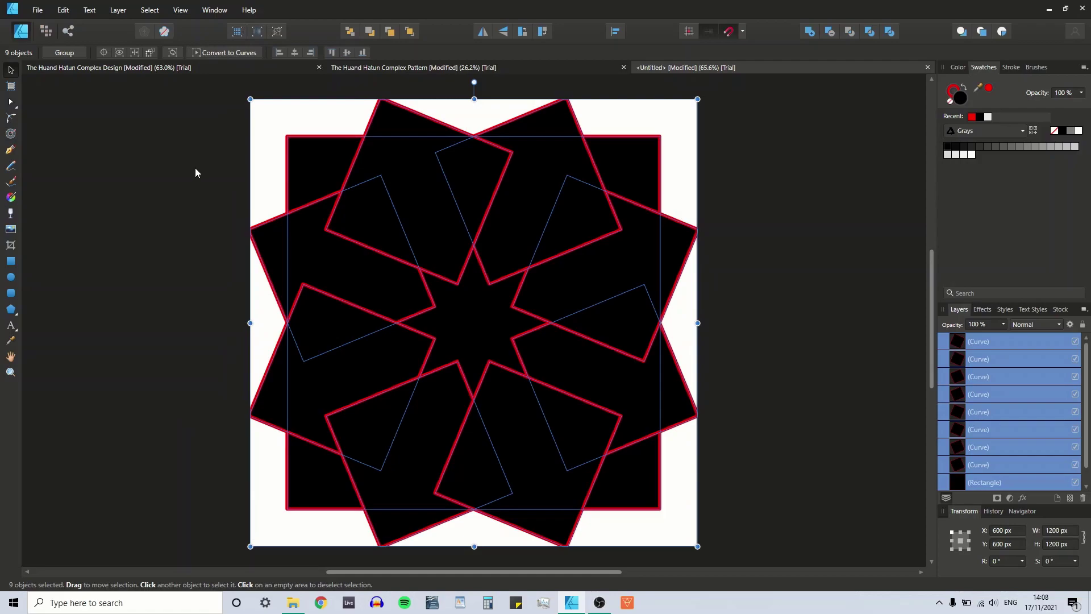
click(890, 35)
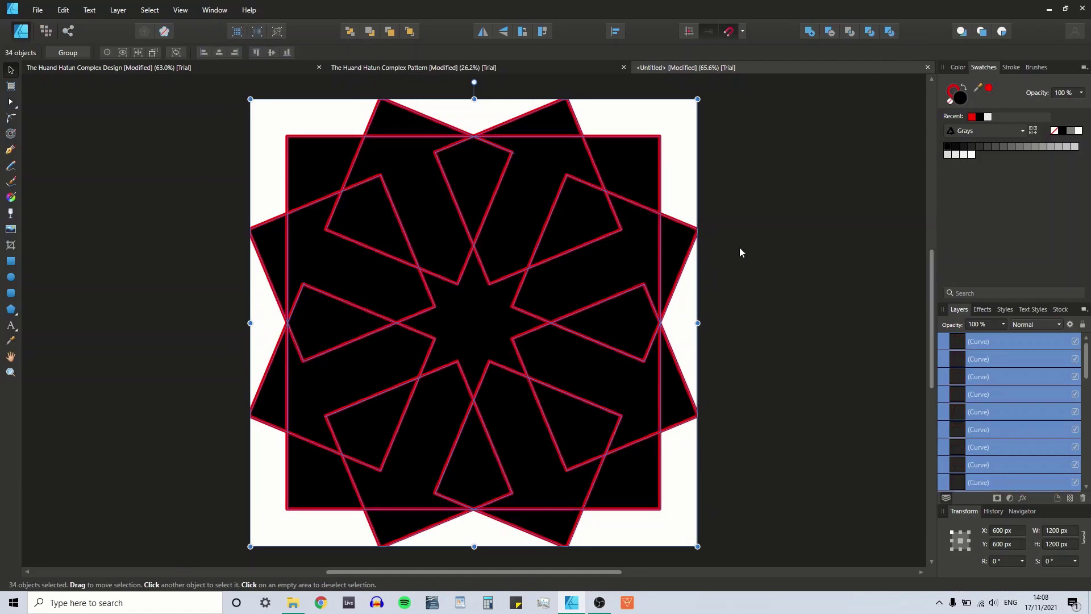
click(767, 244)
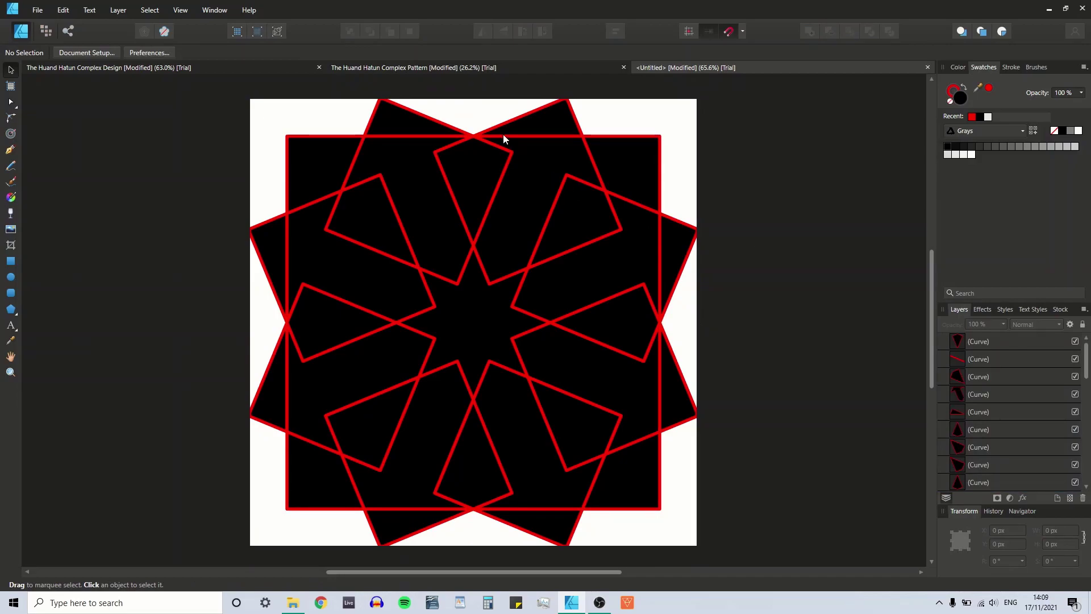
- Delete the eight pieces lying outside the square frame
click(559, 111)
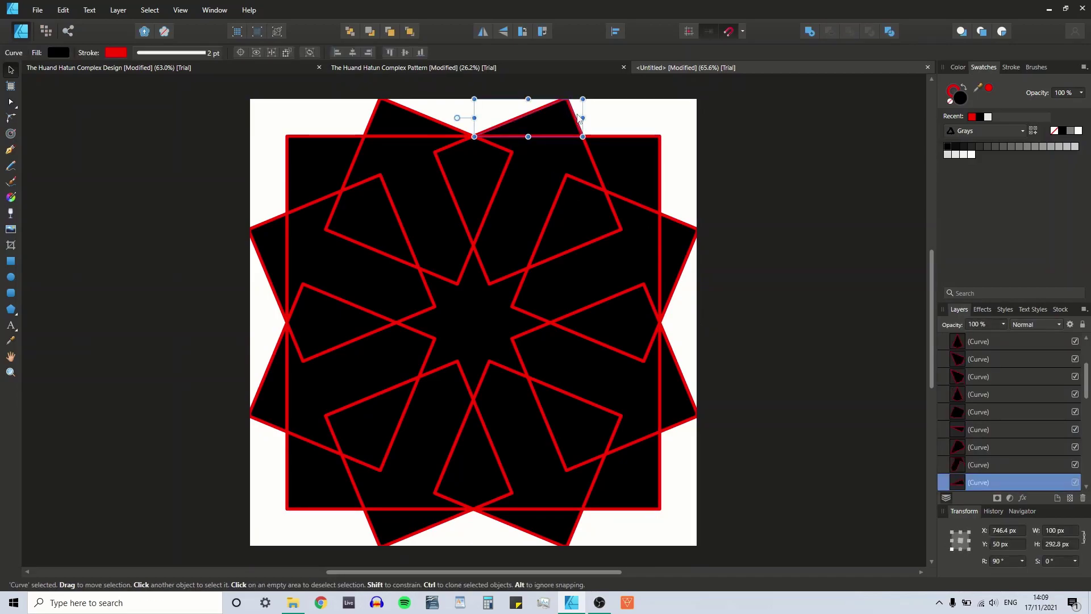
key(Delete)
click(383, 121)
key(Delete)
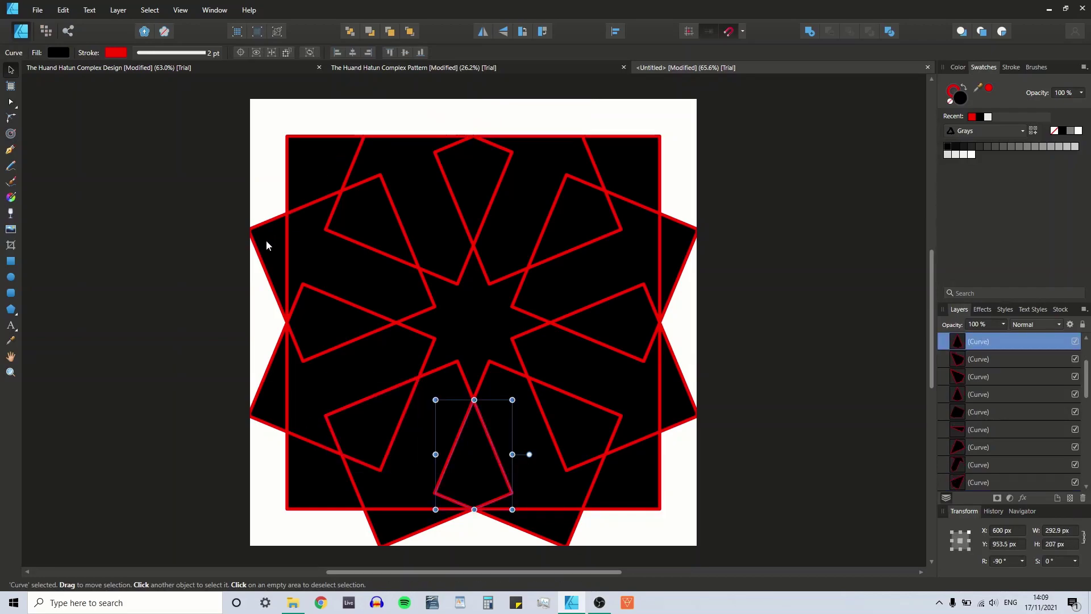
click(267, 241)
key(Delete)
click(274, 388)
key(Delete)
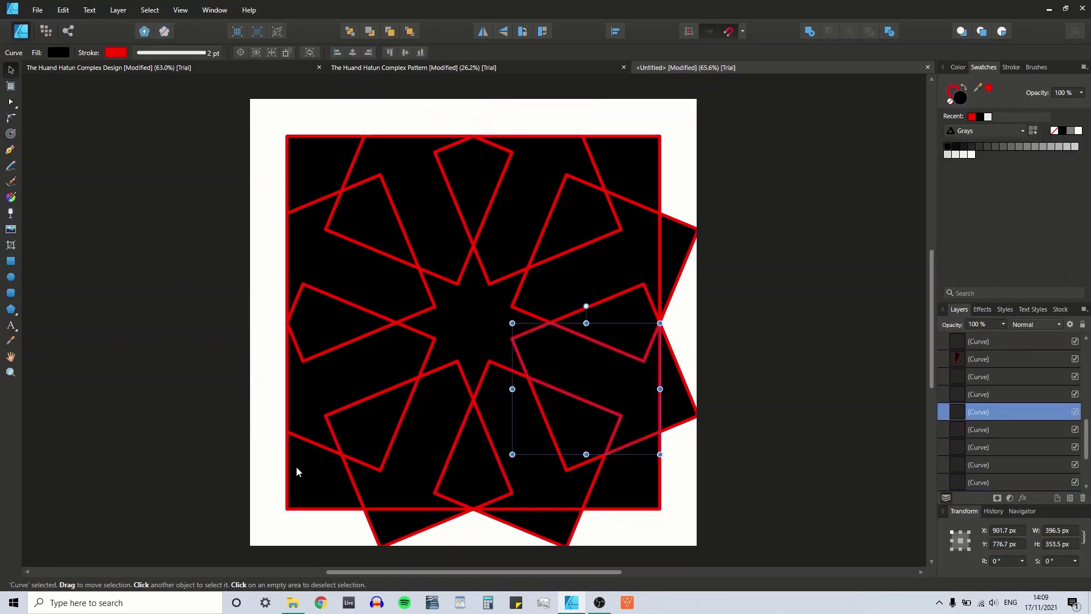
click(398, 526)
key(Delete)
click(524, 519)
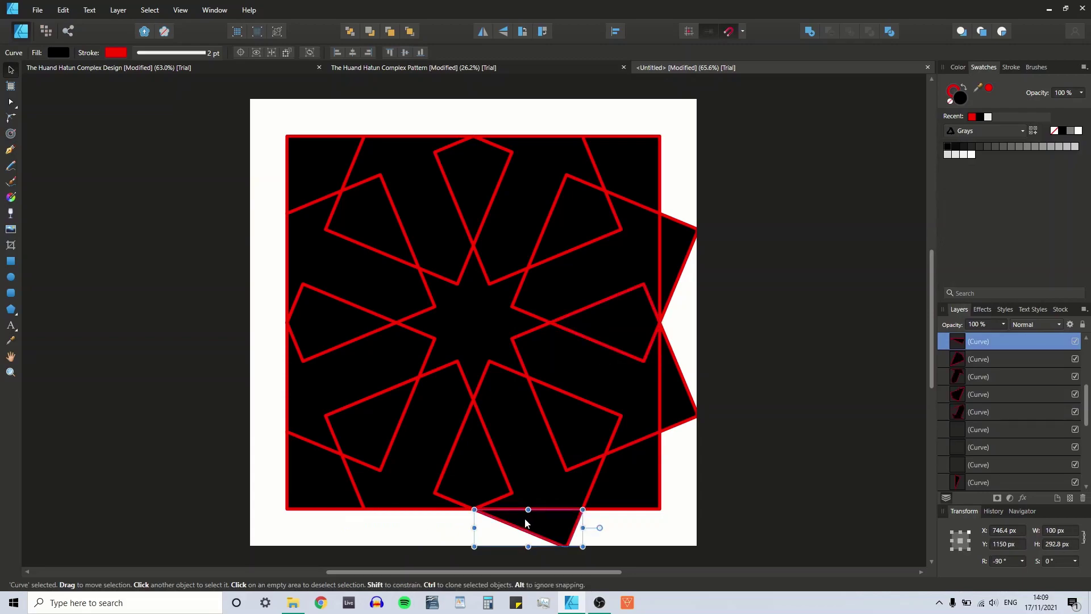
key(Delete)
click(673, 405)
key(Delete)
click(673, 240)
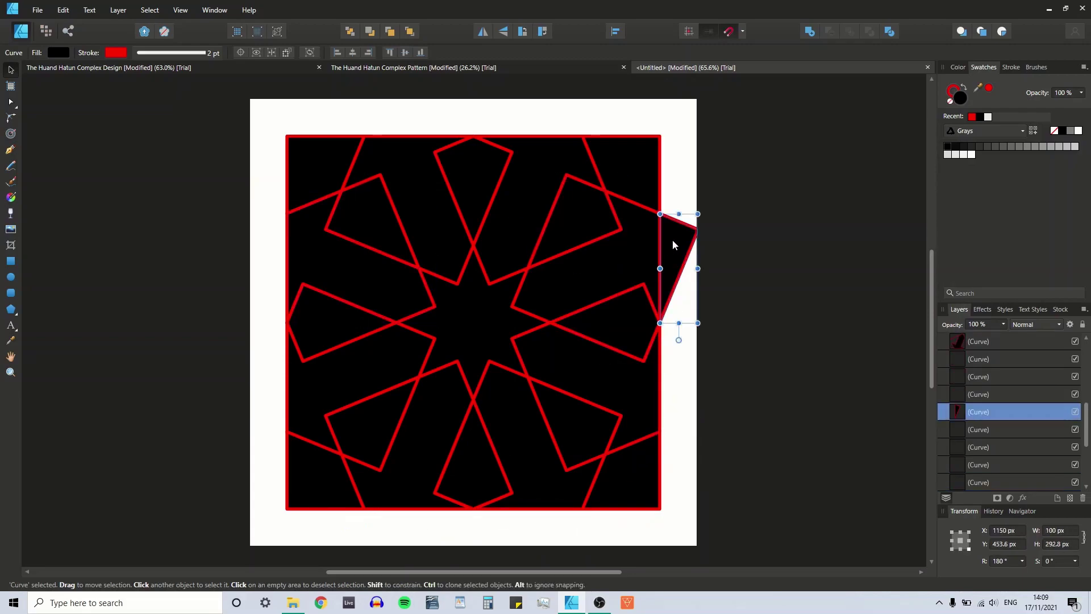
key(Delete)
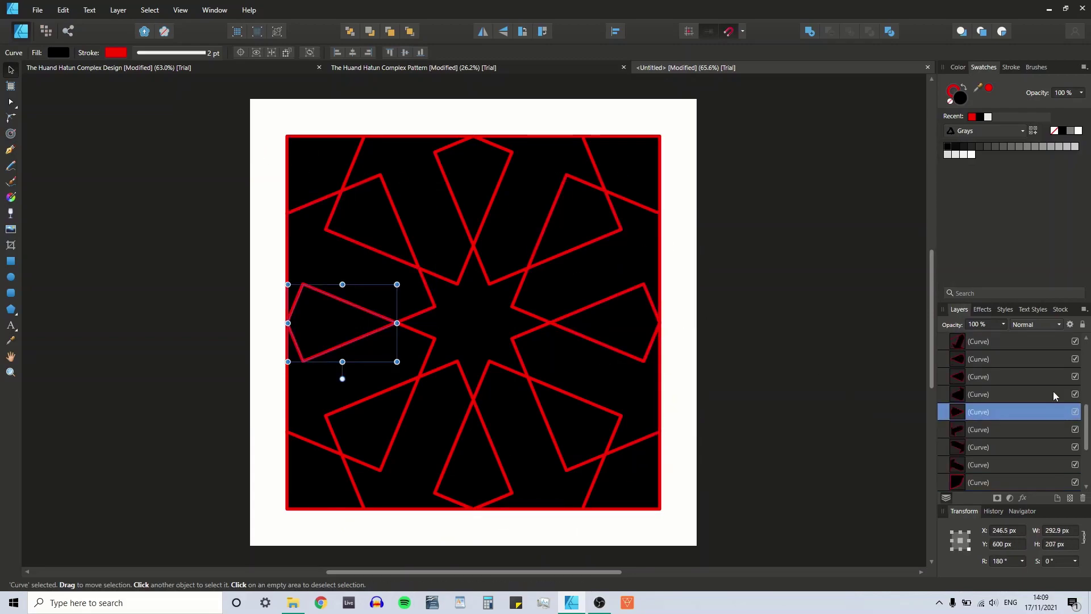
- Find the short stray red line at the top in the Layers panel and delete it
click(958, 430)
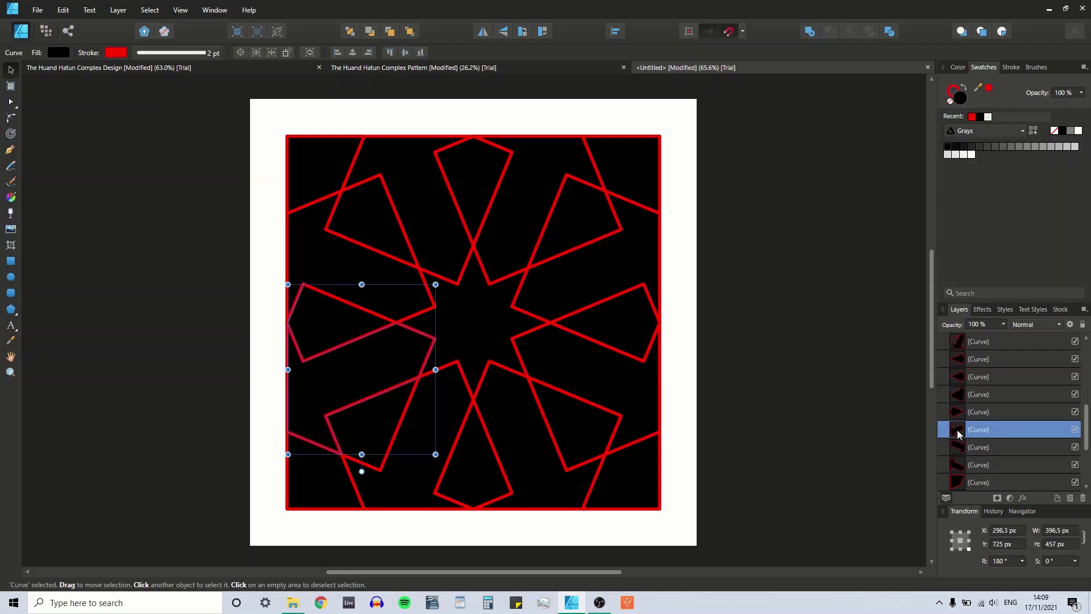
scroll(1001, 414, up, 5)
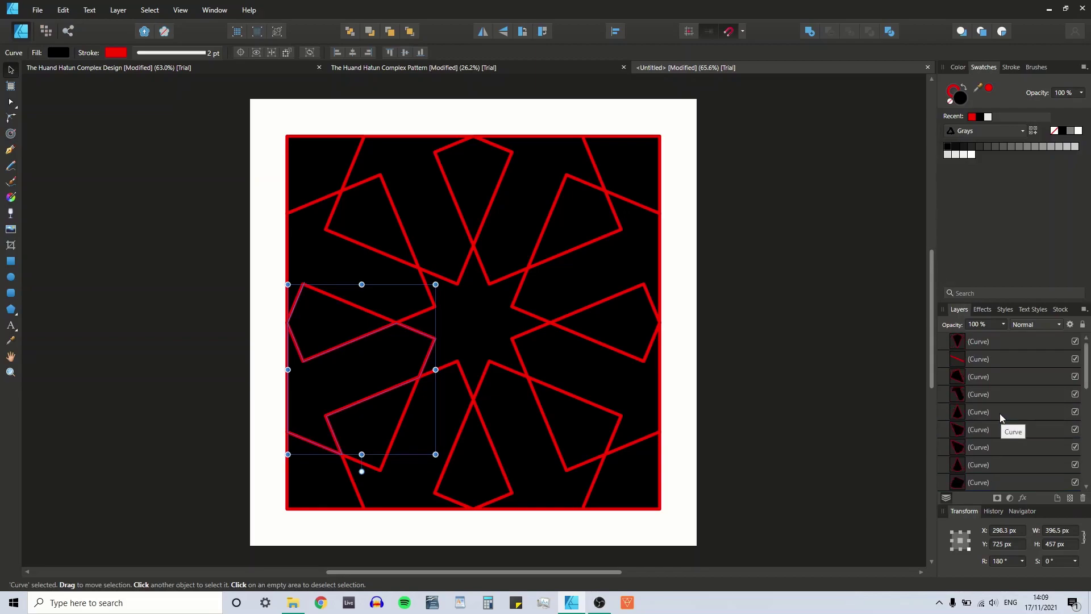
click(991, 356)
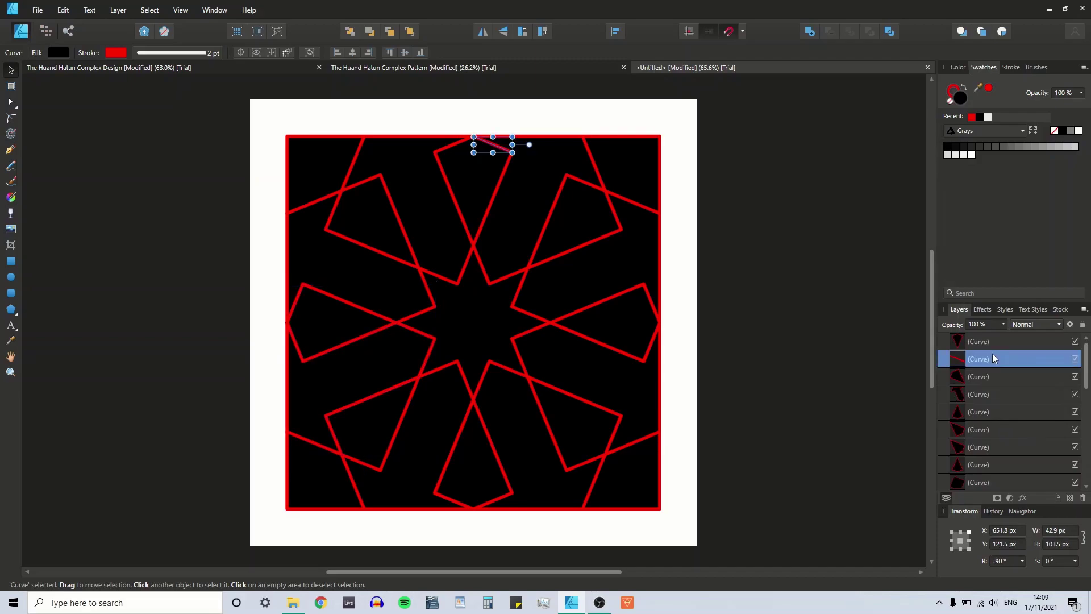
key(Delete)
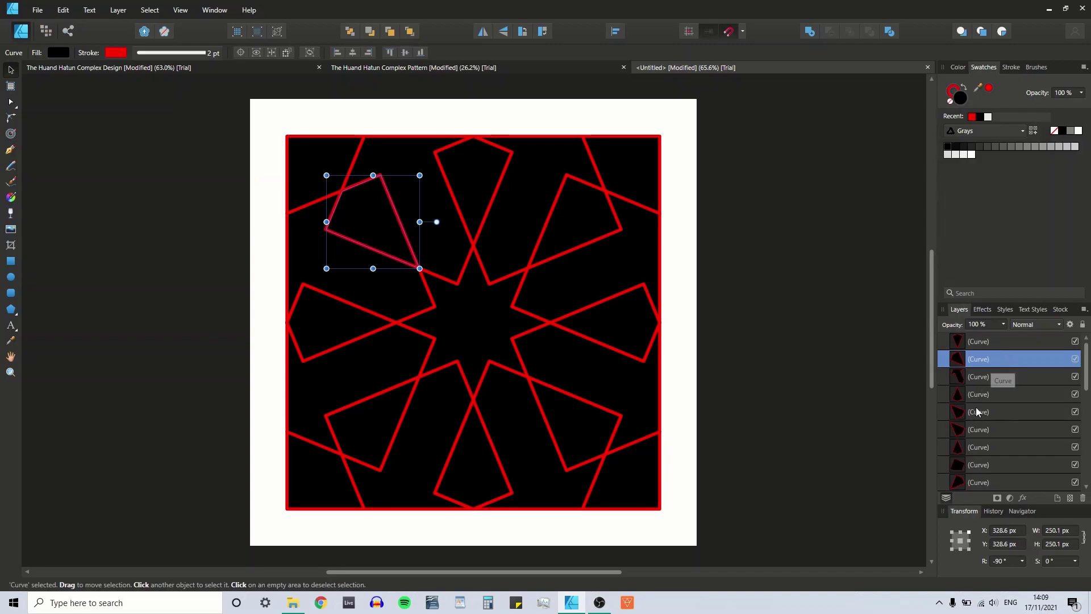
scroll(987, 427, down, 2)
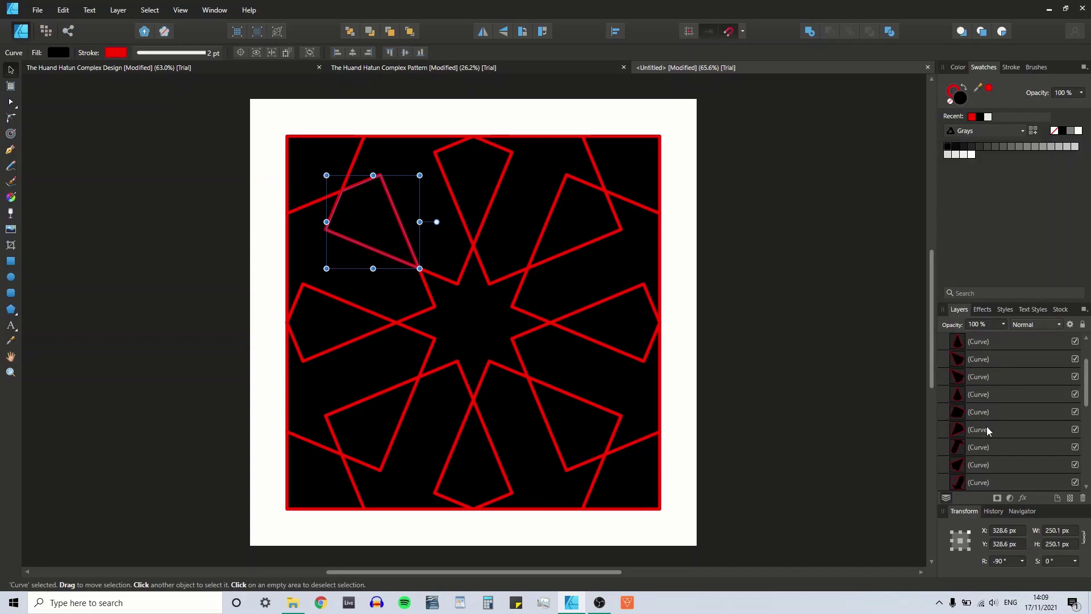
click(988, 428)
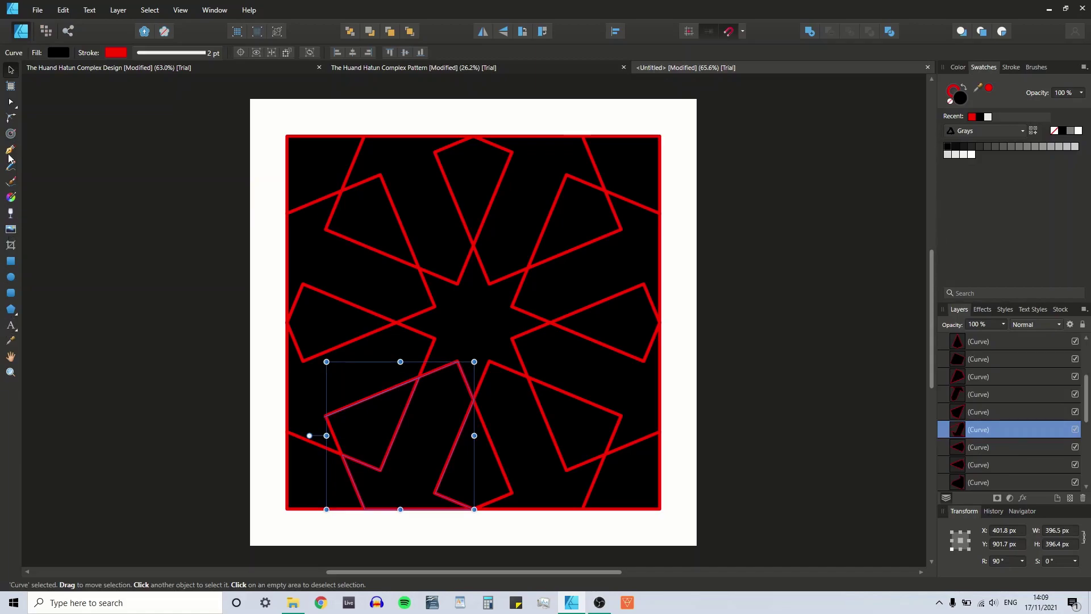
- With the Node Tool, delete the unwanted extra node on the left-side shape
click(11, 102)
click(327, 417)
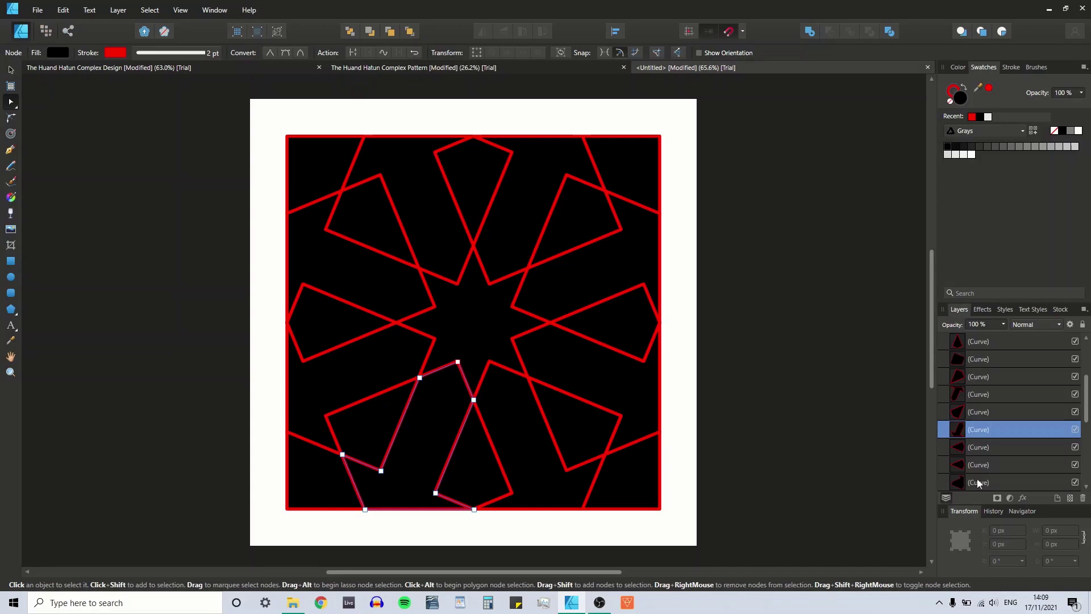
click(1001, 447)
scroll(1006, 461, down, 2)
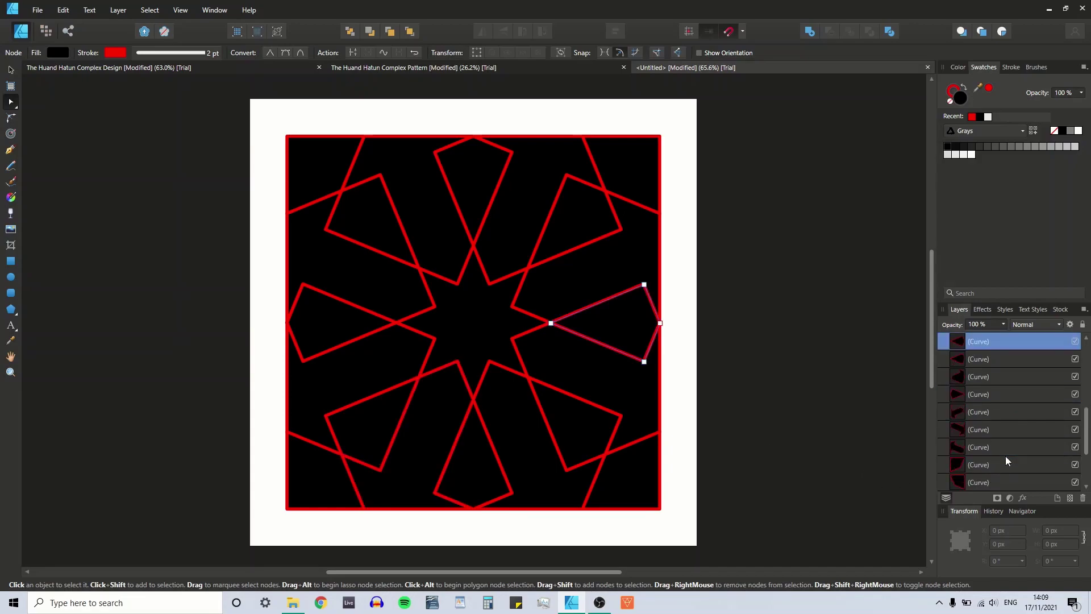
click(993, 416)
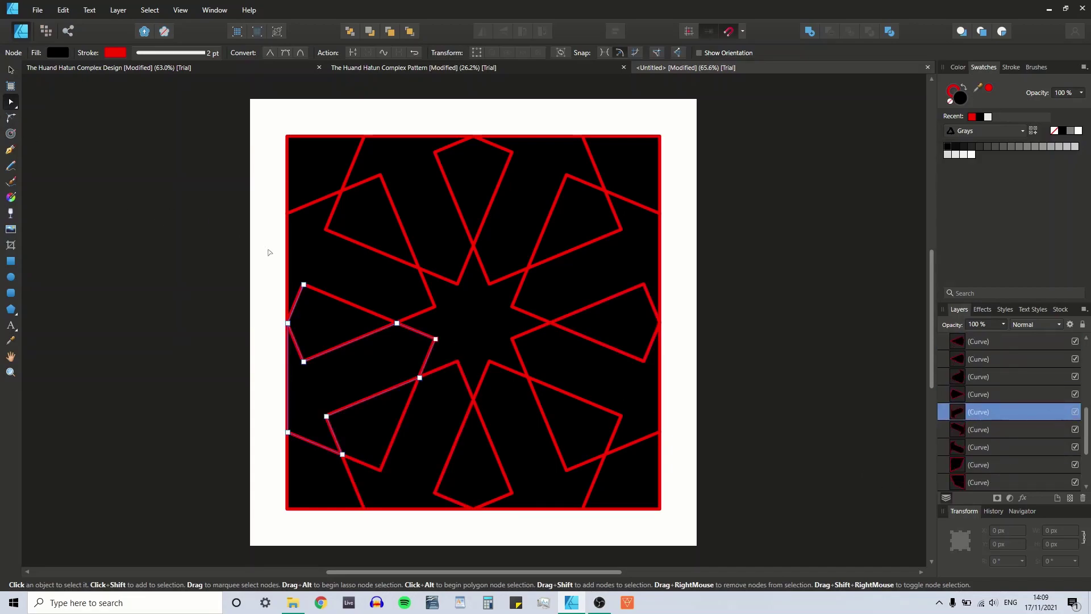
click(303, 284)
key(Delete)
- Delete the leftover curve at the bottom edge and return to the Move Tool
click(1014, 446)
scroll(1016, 446, down, 3)
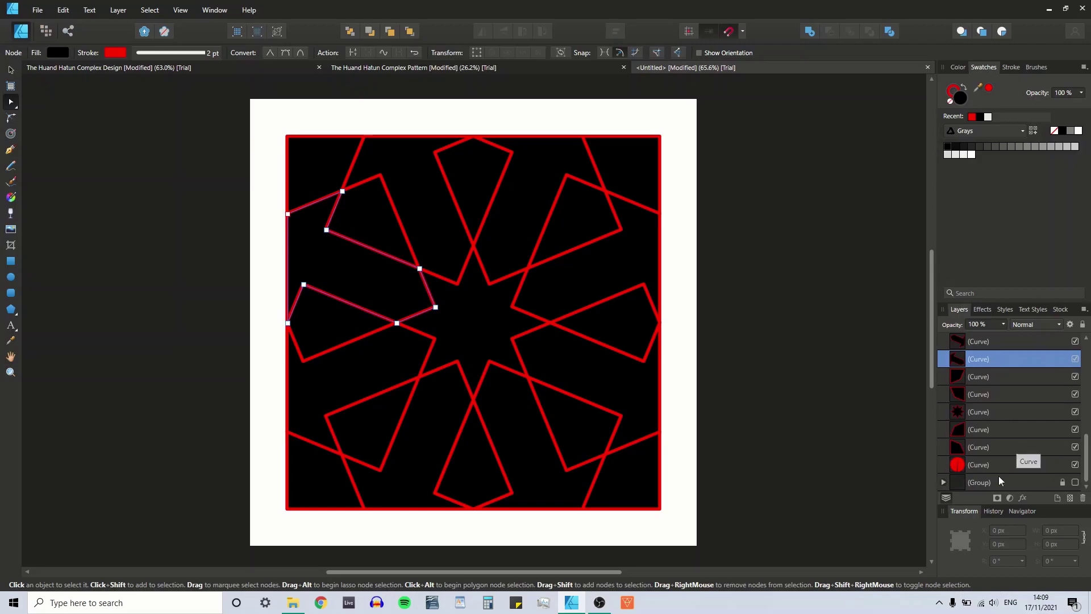
click(986, 465)
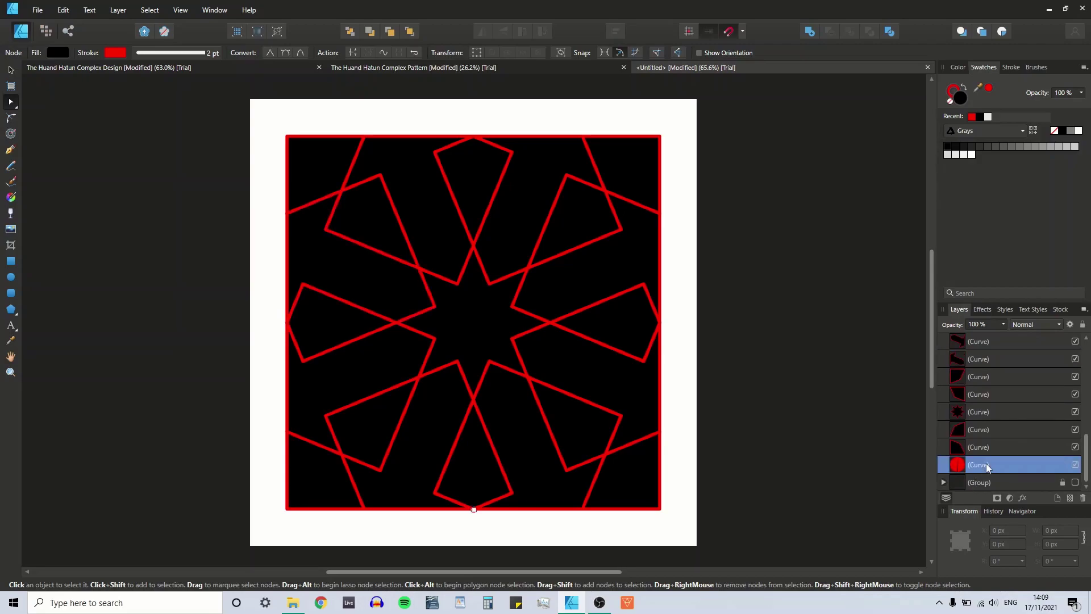
key(Delete)
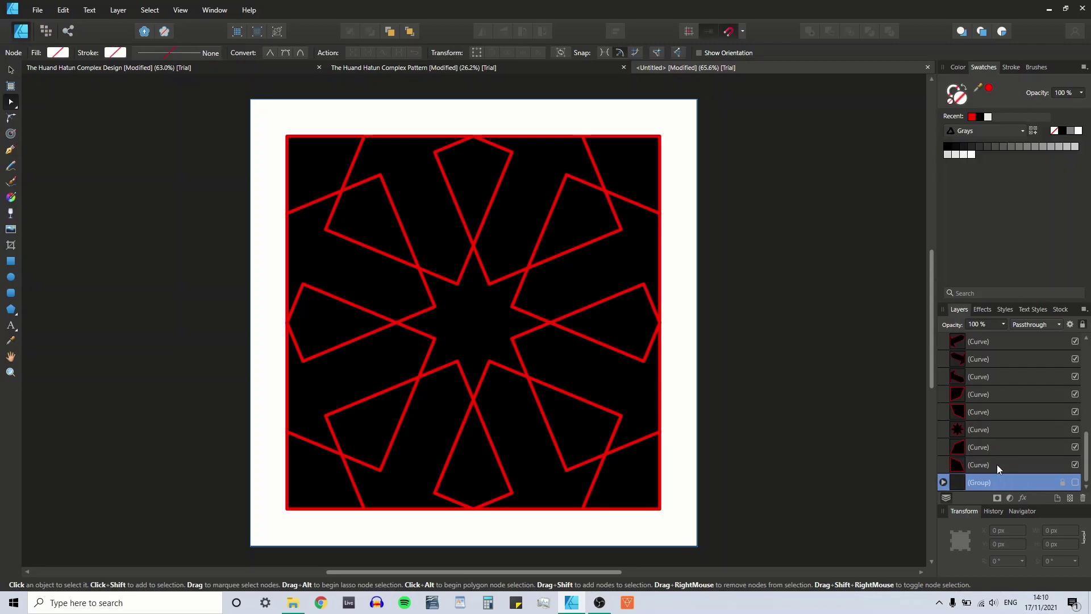
key(v)
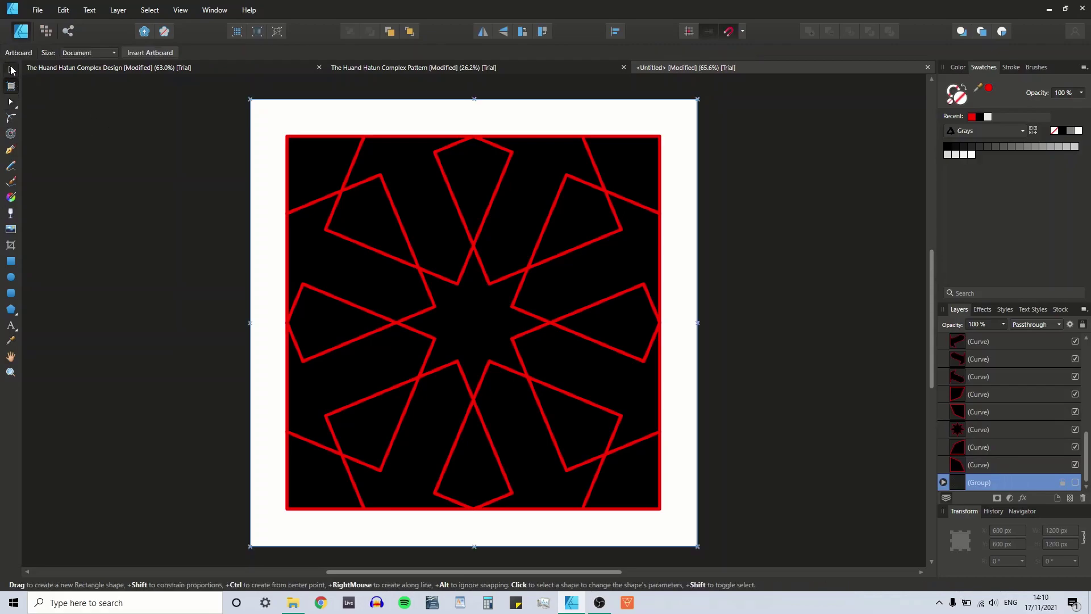
click(238, 287)
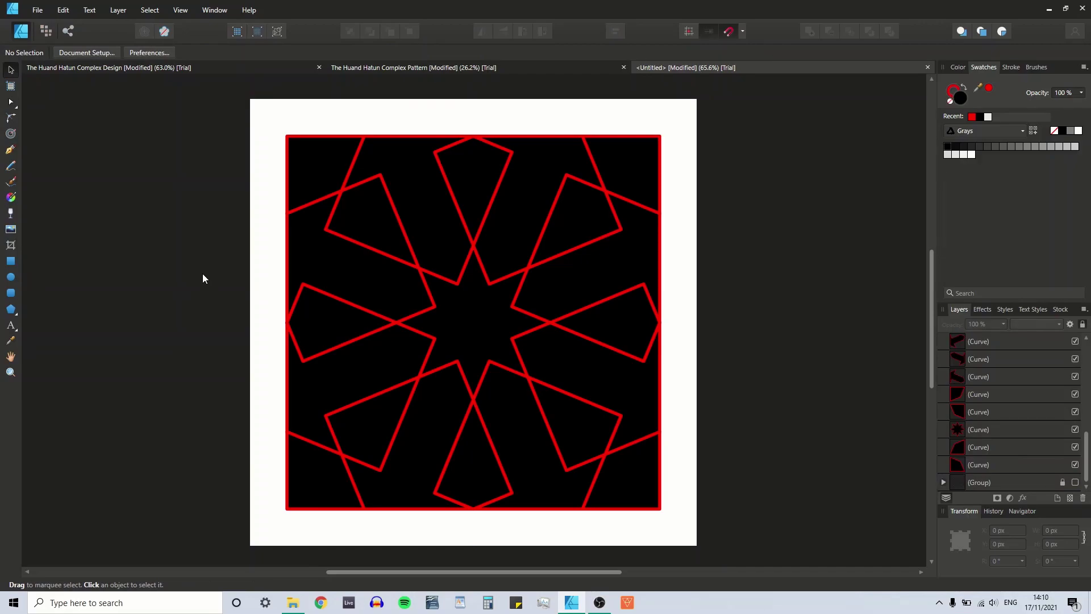
- Select all curves and set their stroke to None, removing the red outlines
key(ctrl+a)
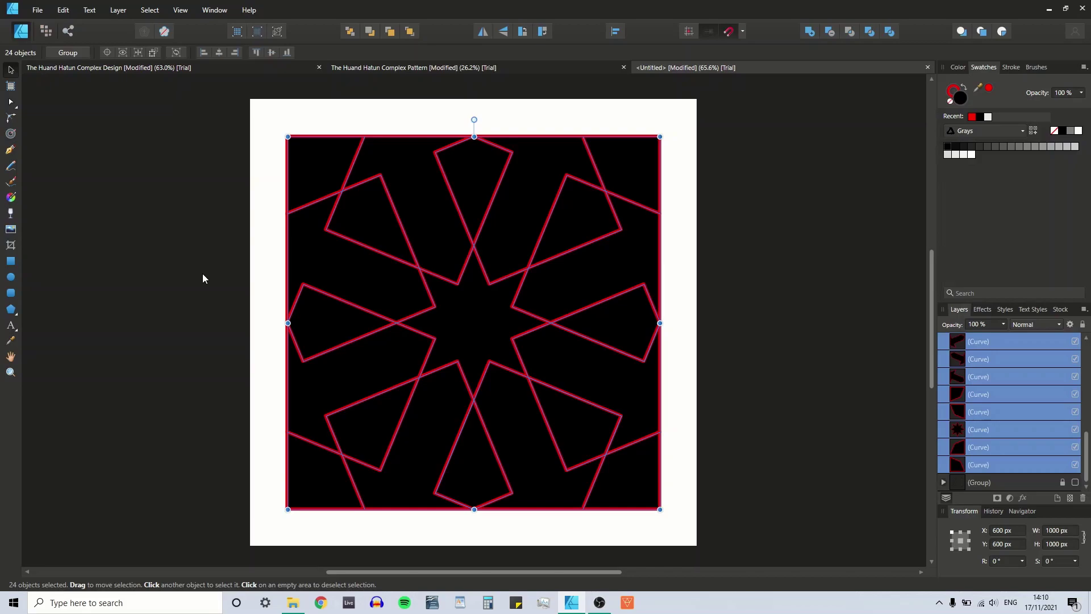
click(950, 103)
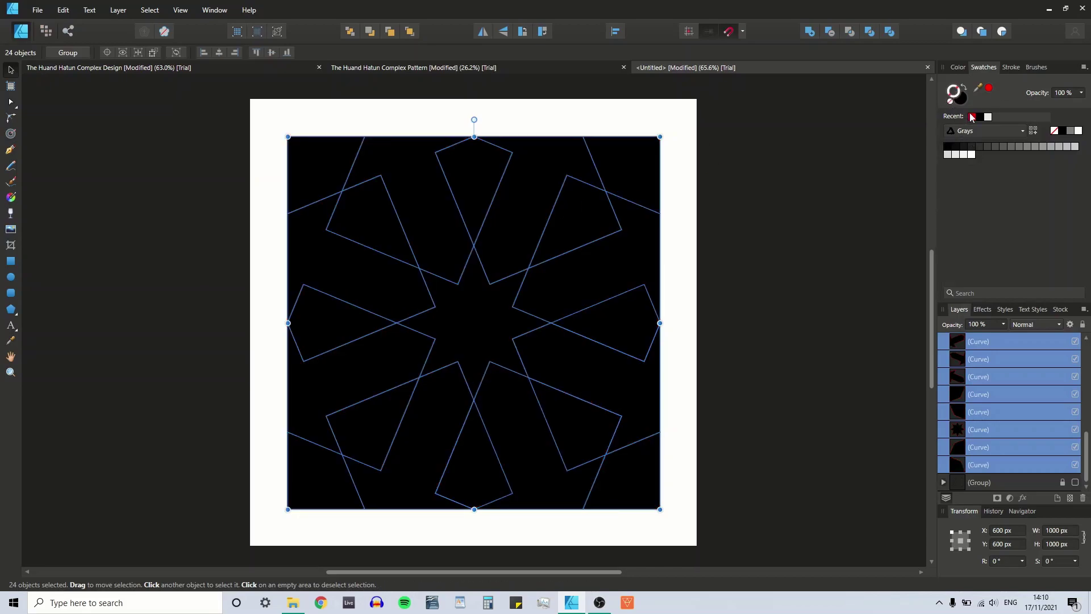
click(958, 67)
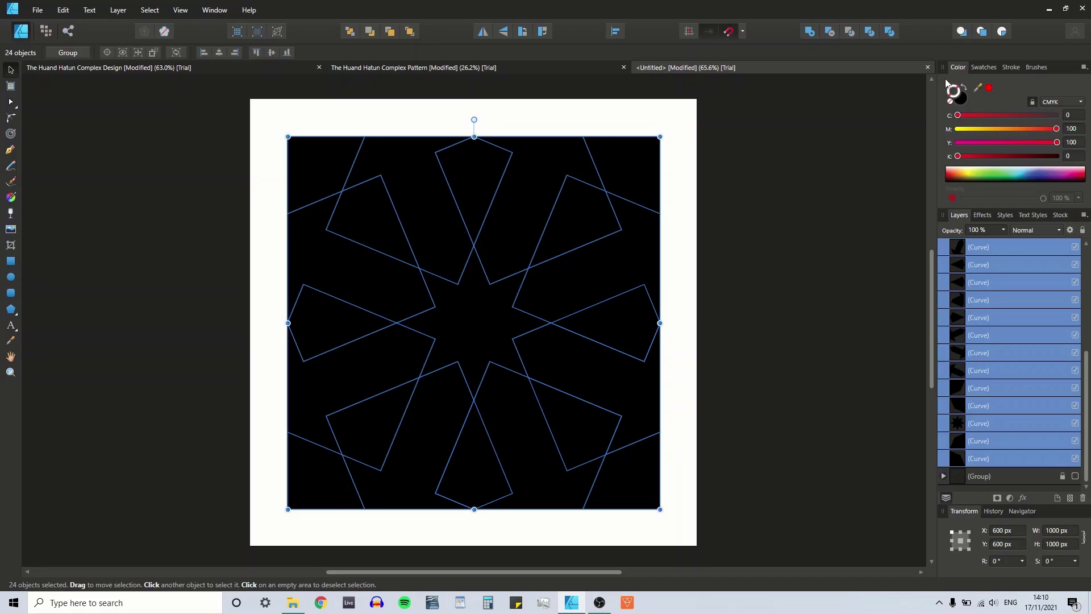
- Give the central star a white fill with no stroke, then go to the Huand Hatun Complex Design document
click(863, 245)
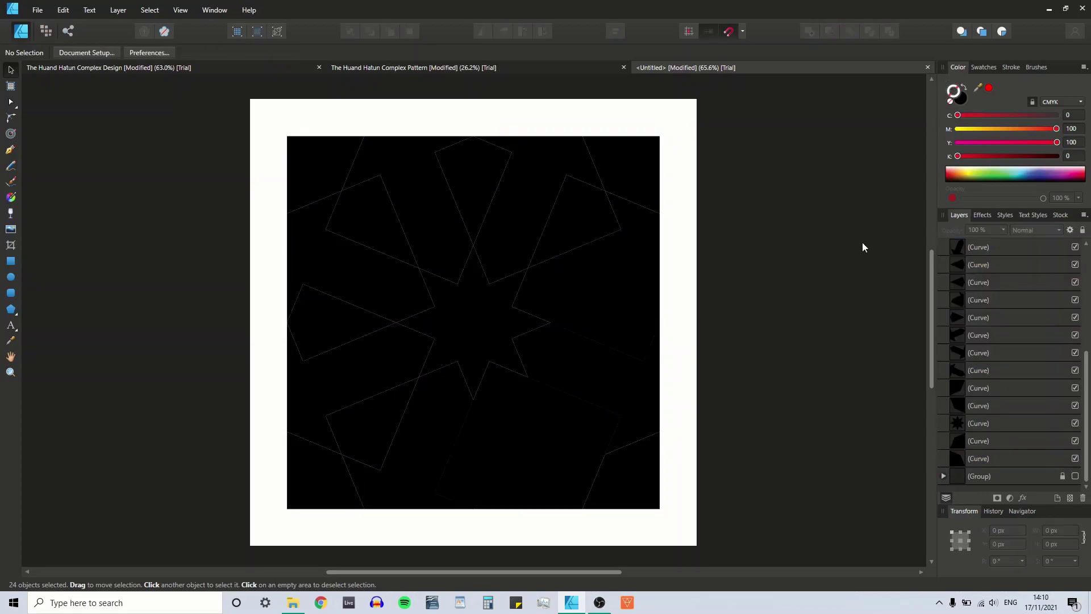
click(436, 316)
click(486, 321)
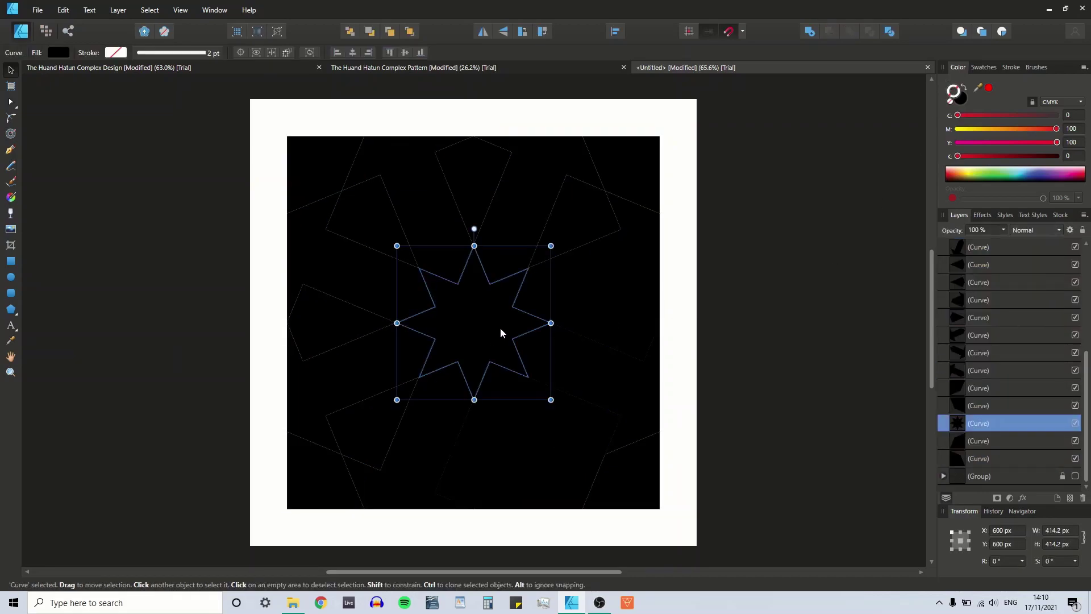
click(985, 68)
click(1011, 67)
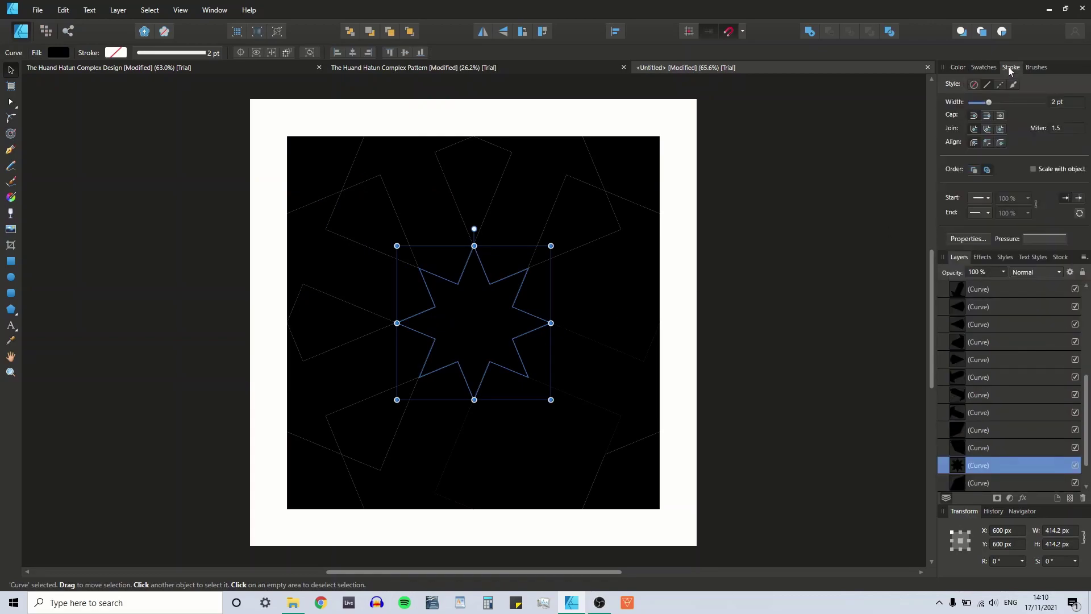
click(984, 67)
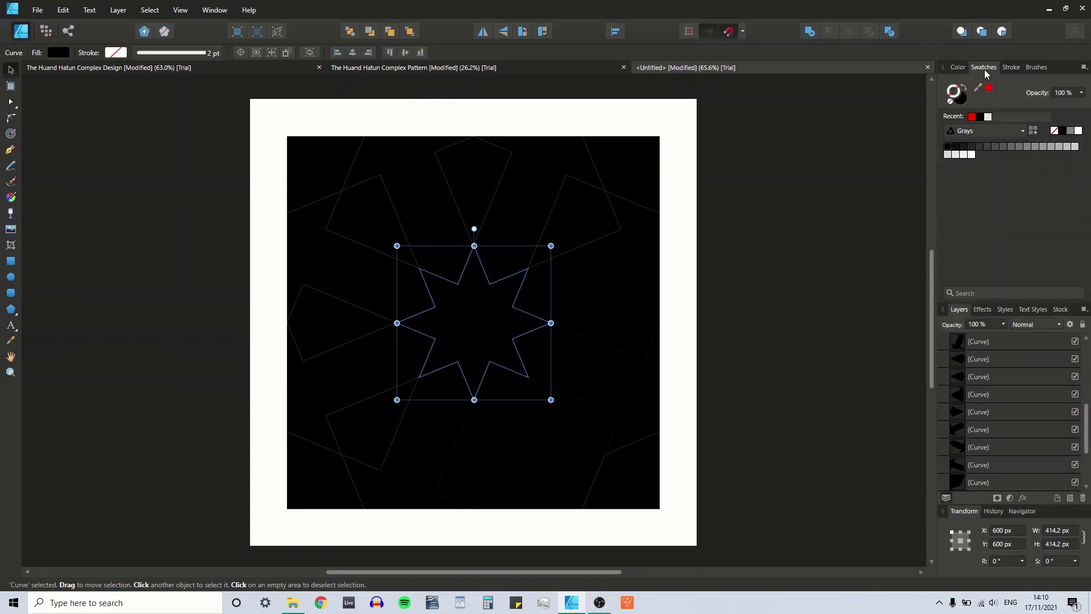
click(988, 117)
click(873, 264)
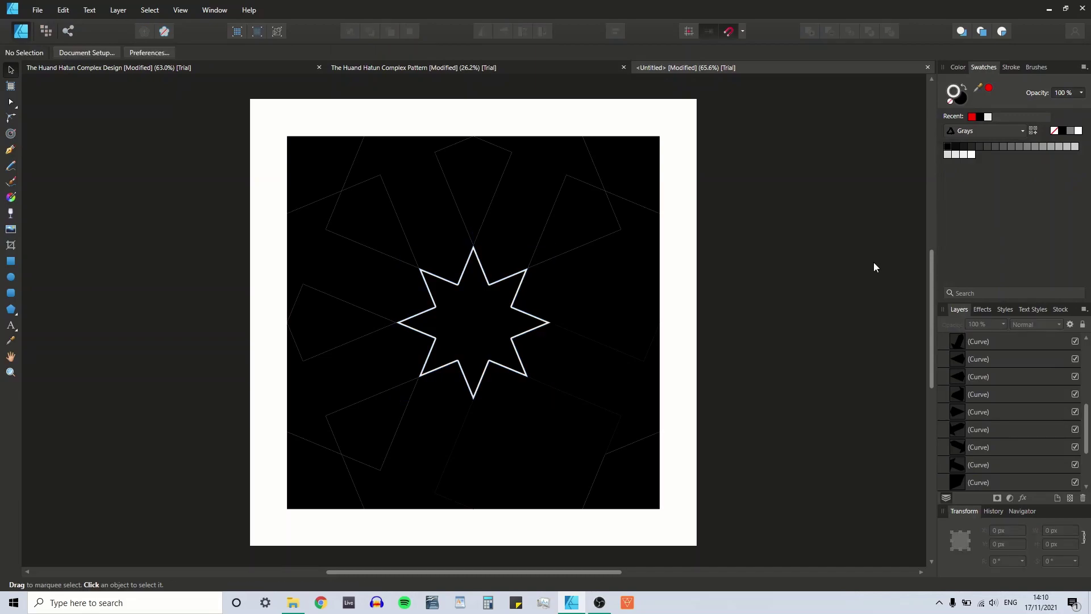
key(ctrl+z)
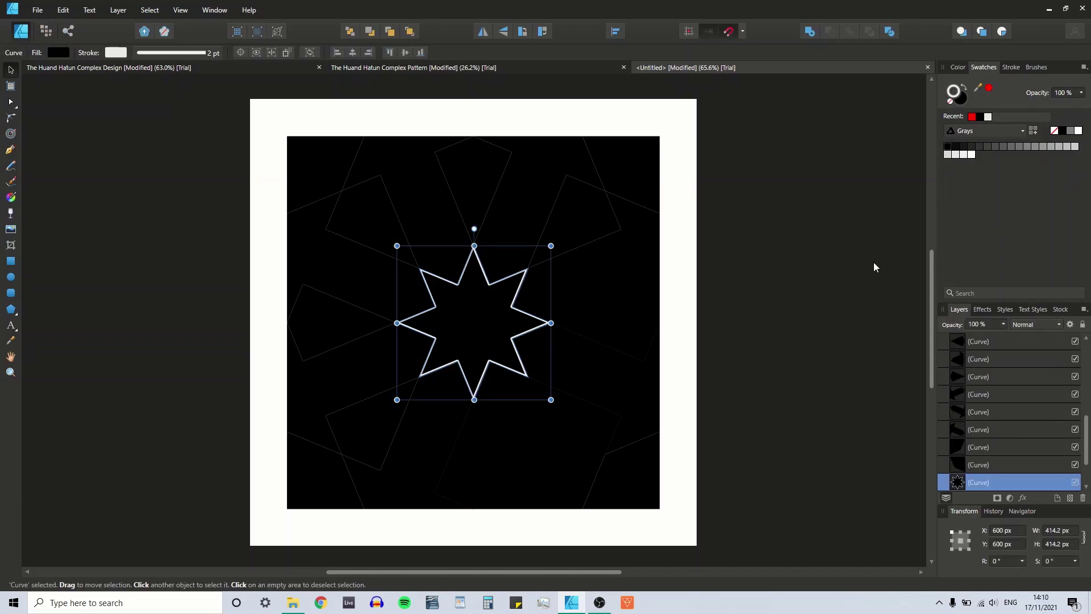
click(950, 101)
click(989, 118)
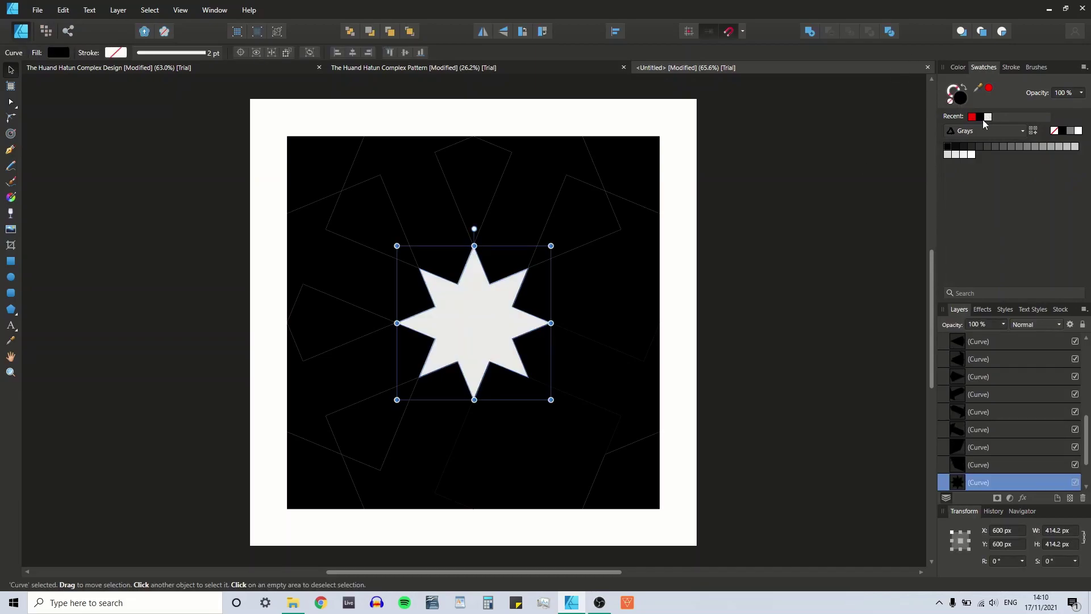
click(94, 69)
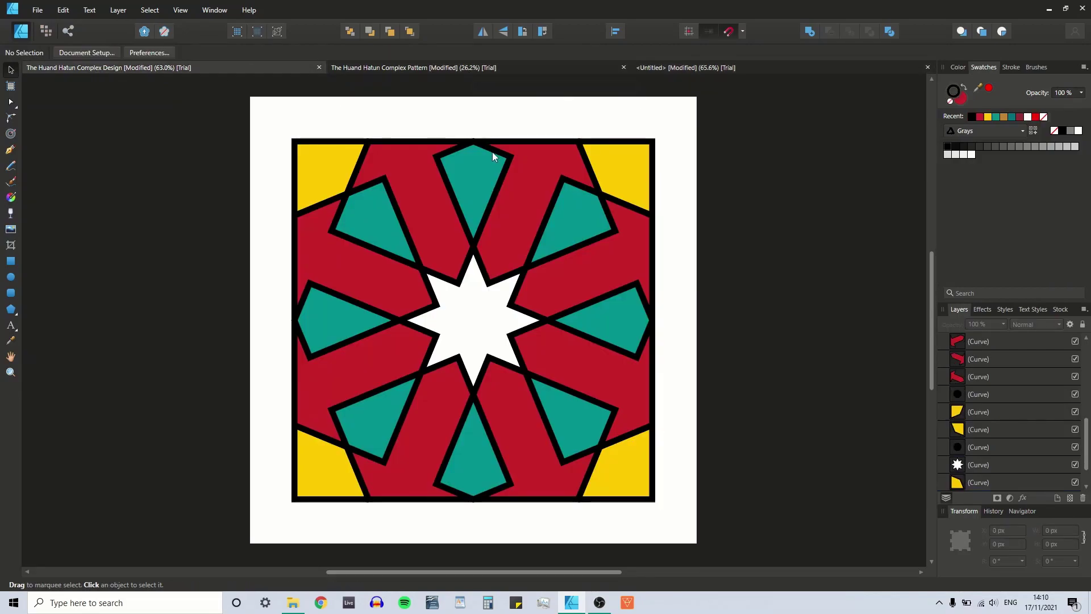
- Check a red piece's CMYK values in the Huand Hatun design, then return to the Untitled document
click(415, 183)
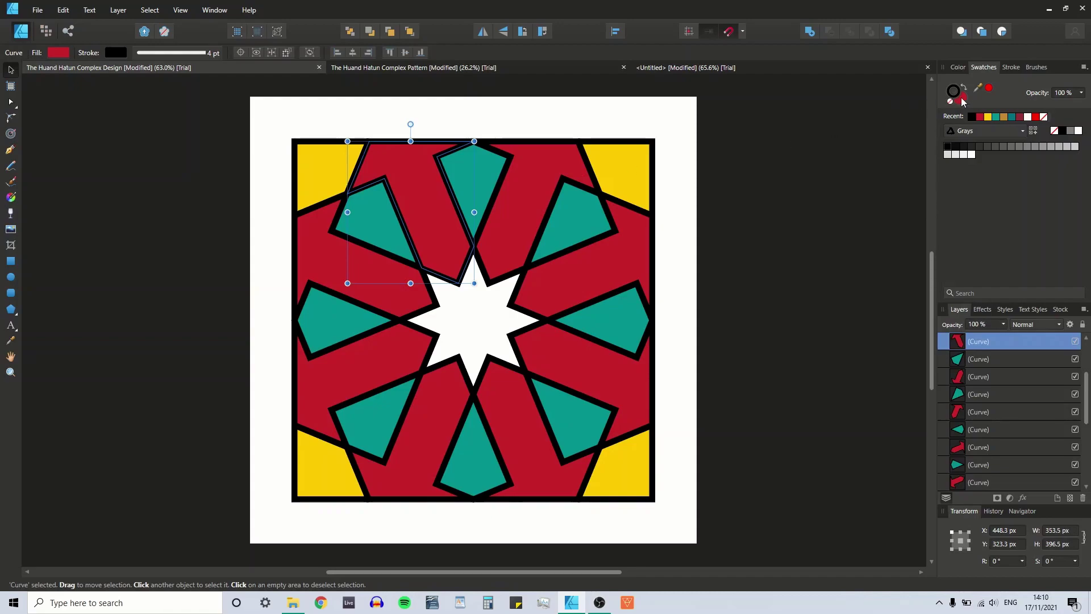
click(959, 67)
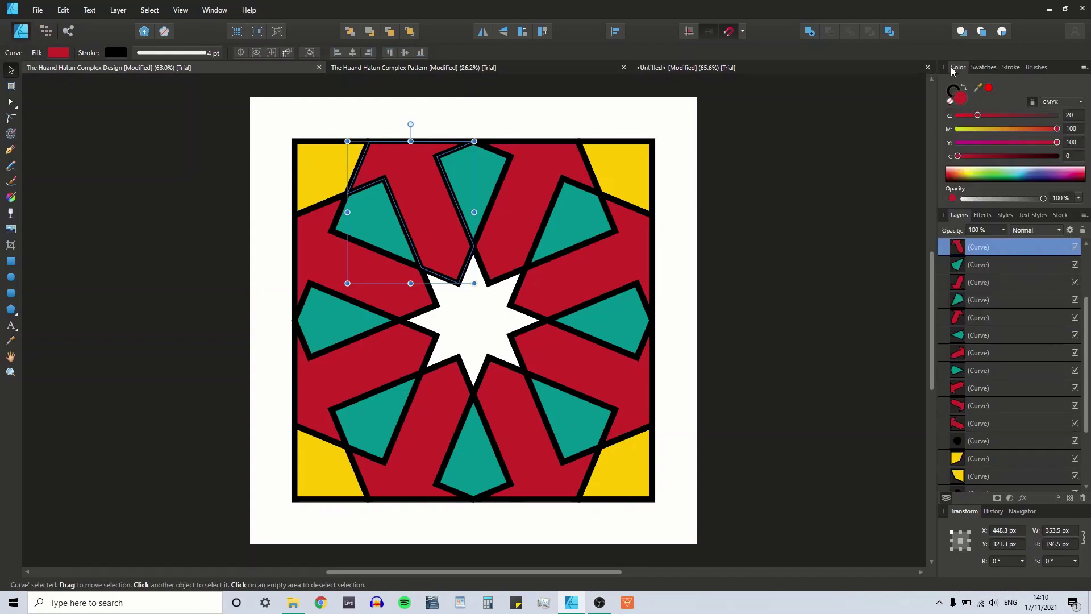
click(653, 69)
- Select all 24 curves of the Untitled tile with Ctrl+A
click(426, 220)
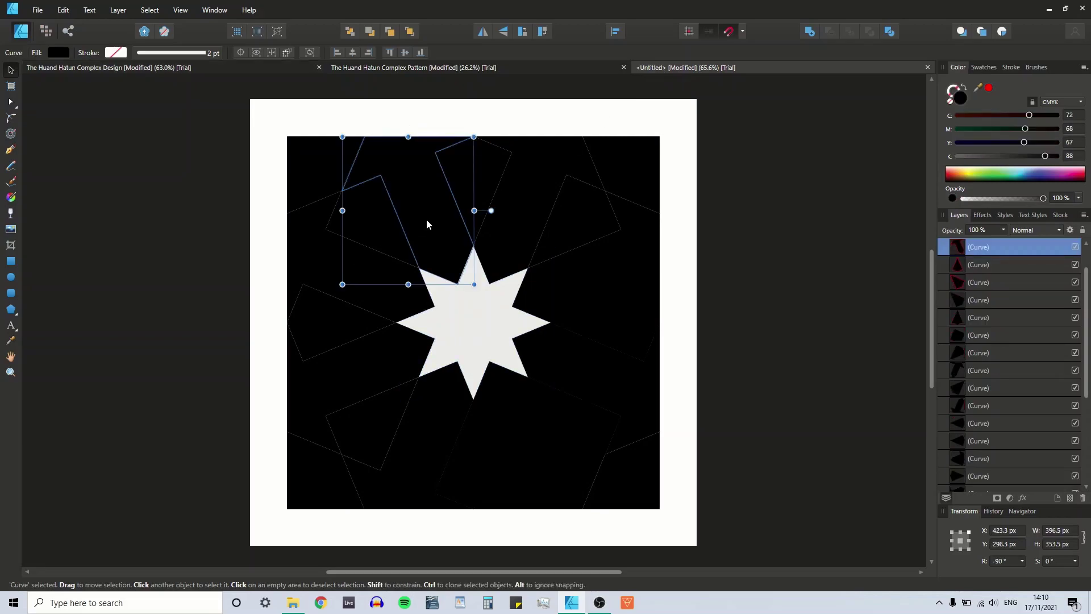
shift+click(524, 197)
shift+click(545, 291)
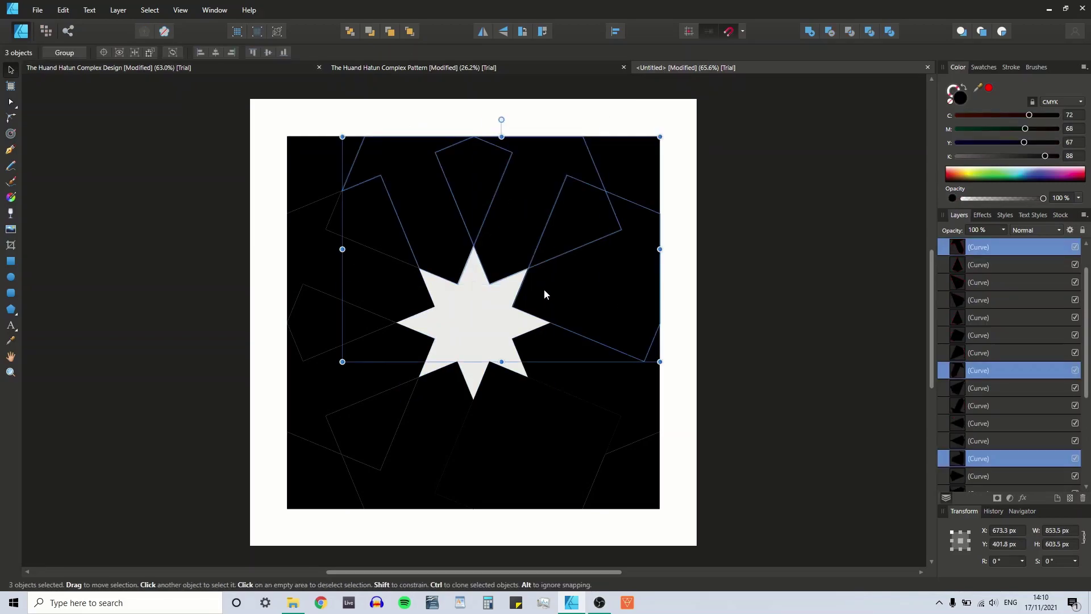
click(575, 300)
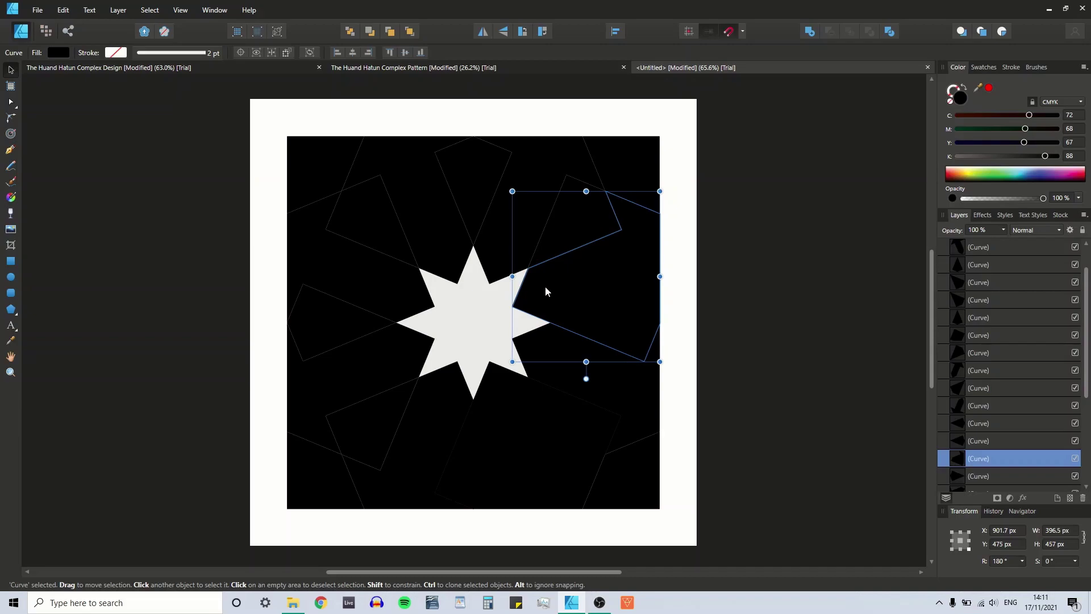
key(ctrl+a)
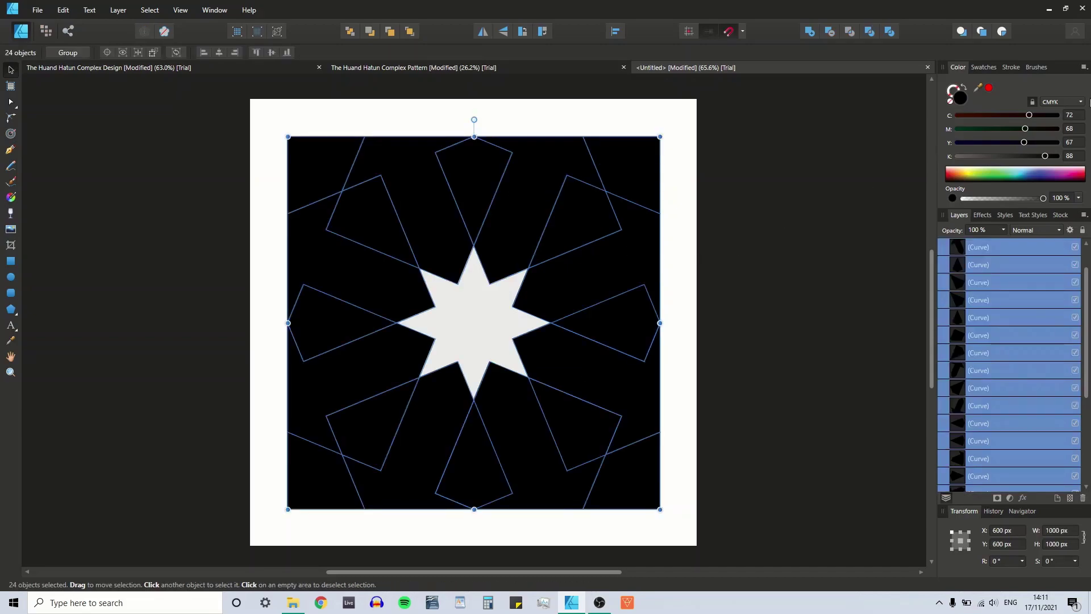
- Set the stroke of all selected curves to the red recent swatch
click(984, 68)
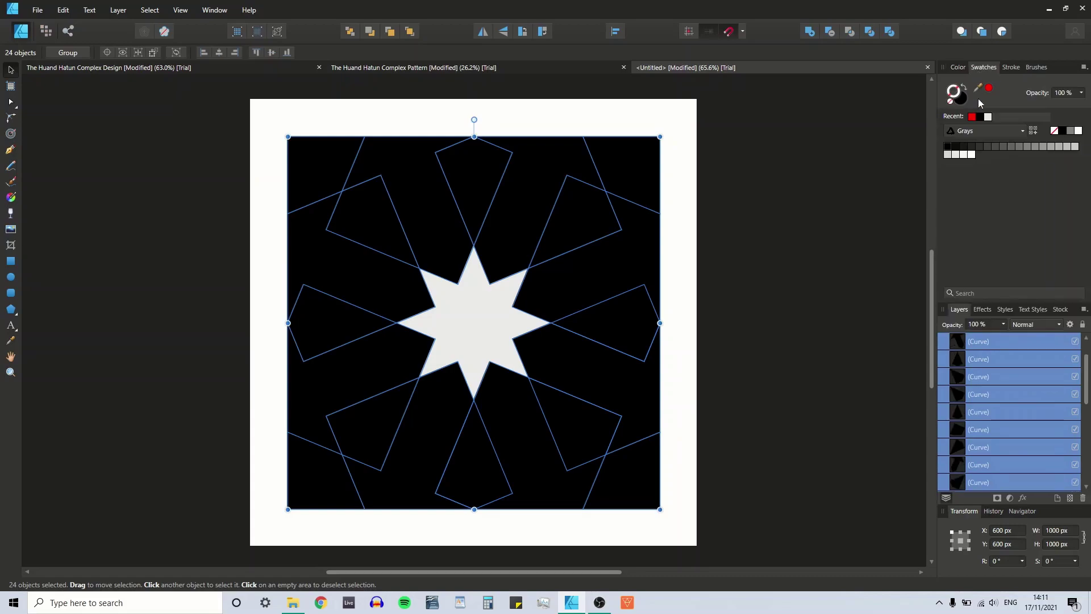
click(989, 87)
click(823, 173)
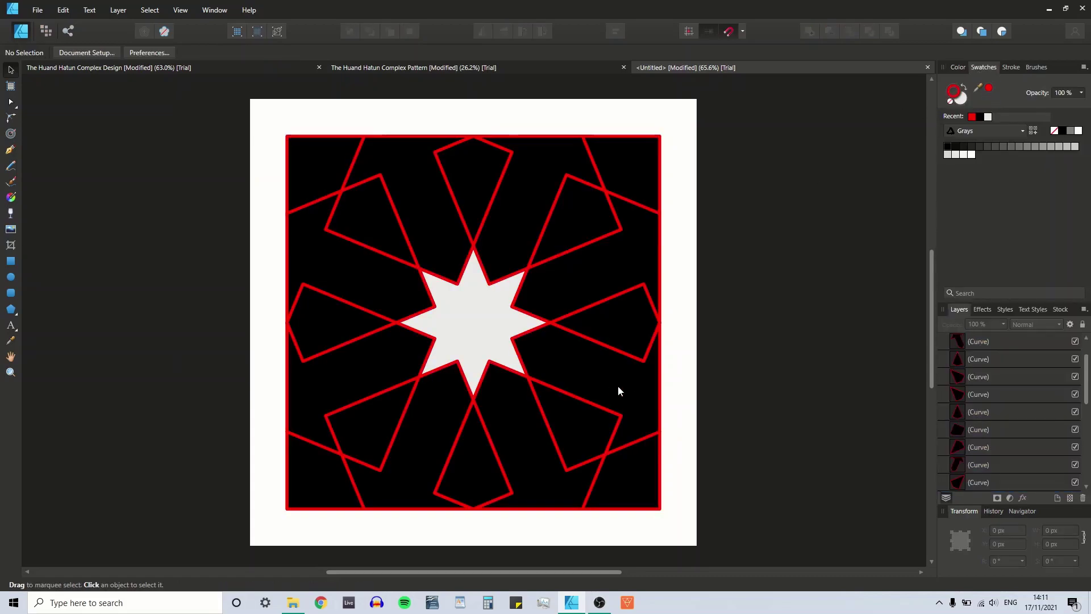
- Select the rotated squares in turn, ending on the right-hand curve
click(616, 327)
shift+click(588, 260)
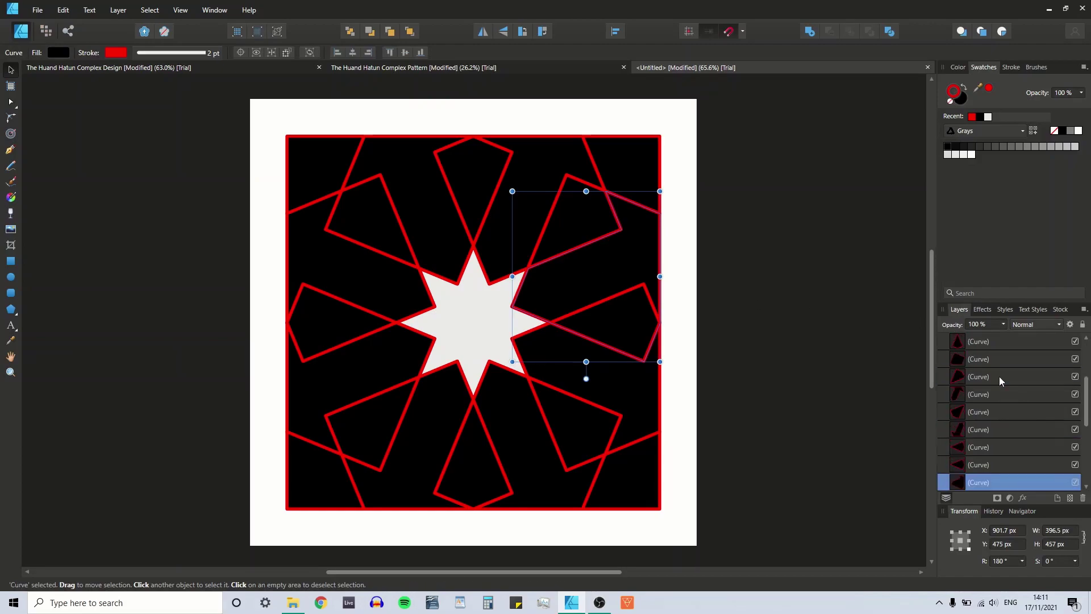
click(960, 359)
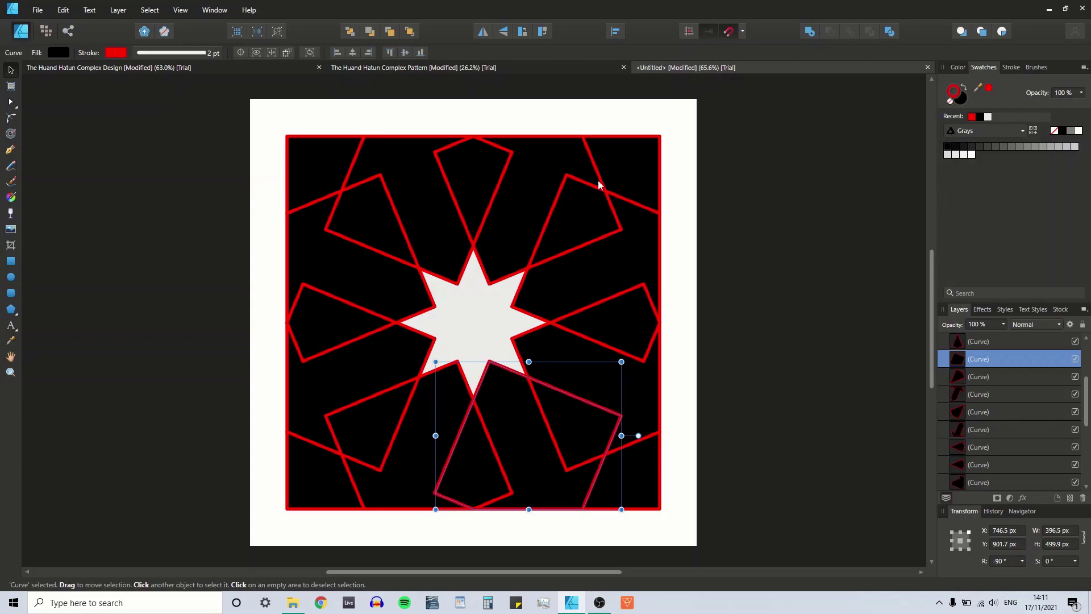
click(485, 204)
click(532, 211)
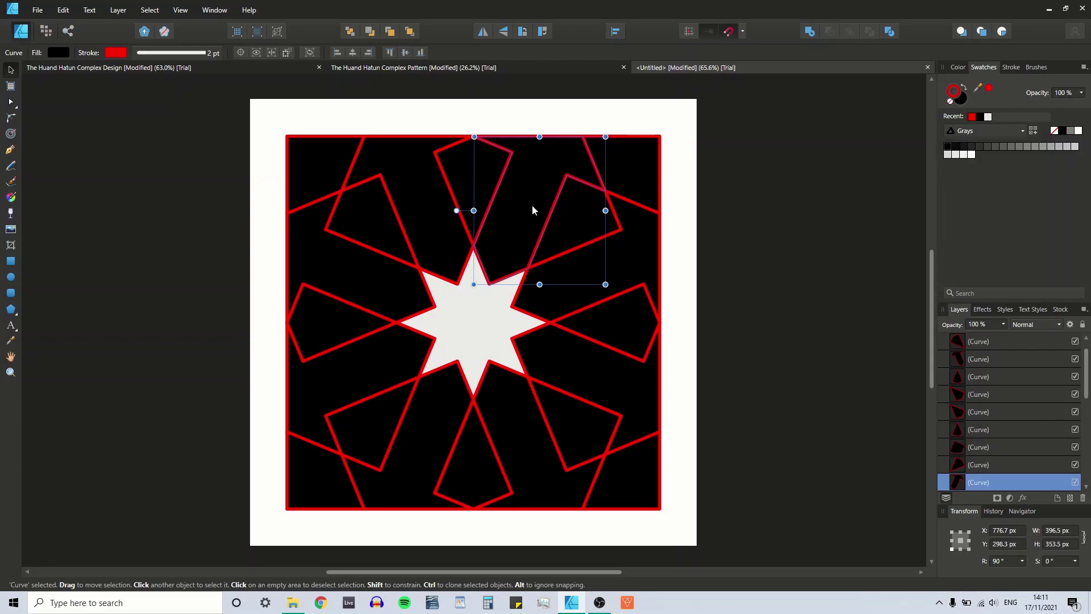
click(647, 263)
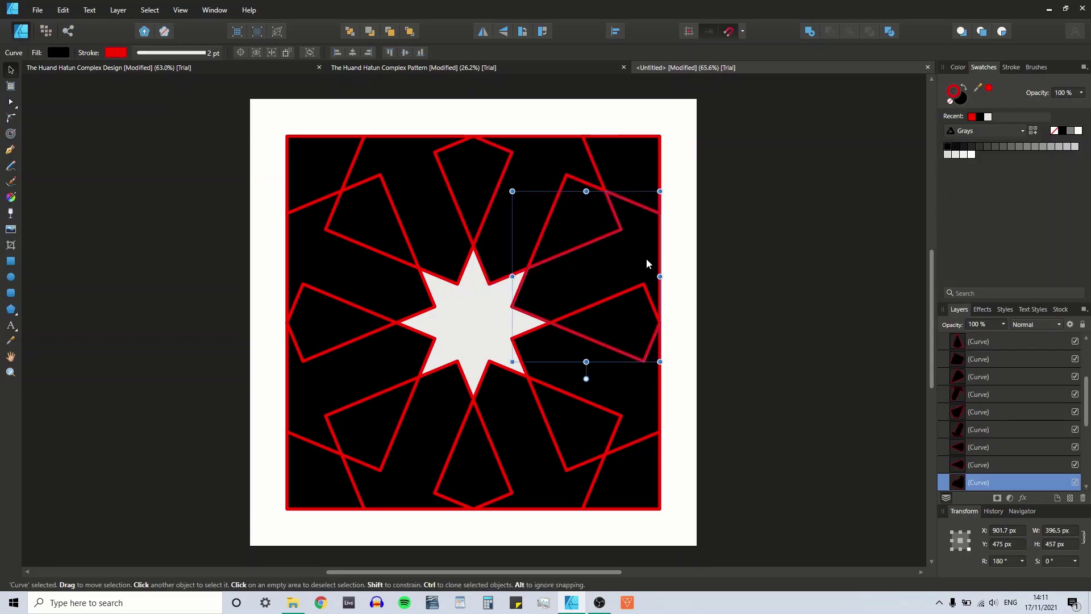
- Delete the right-hand and lower-right curves from the tile
key(Delete)
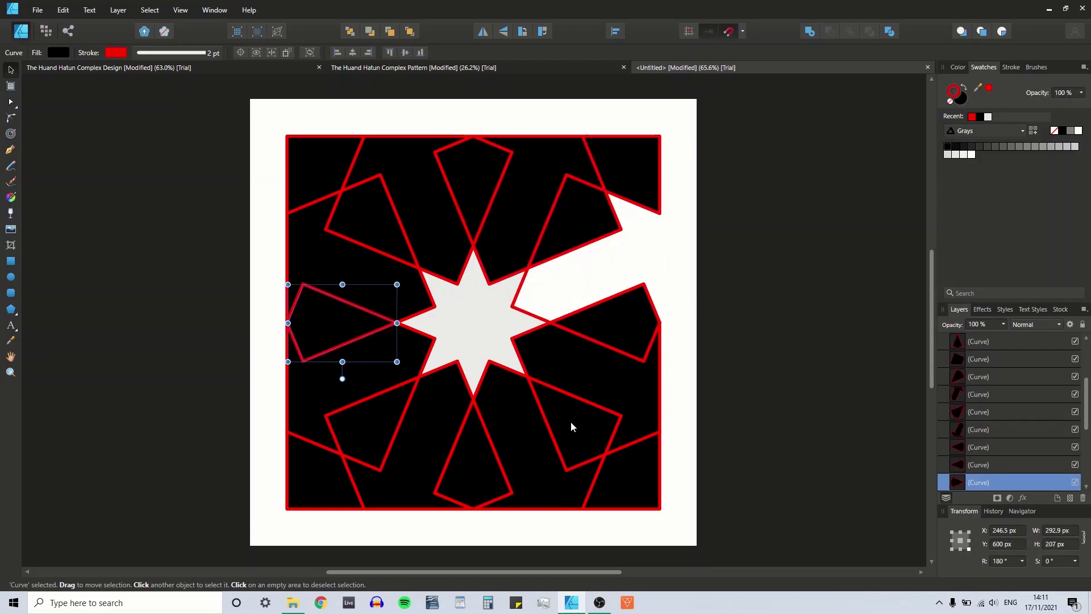
click(524, 435)
key(Delete)
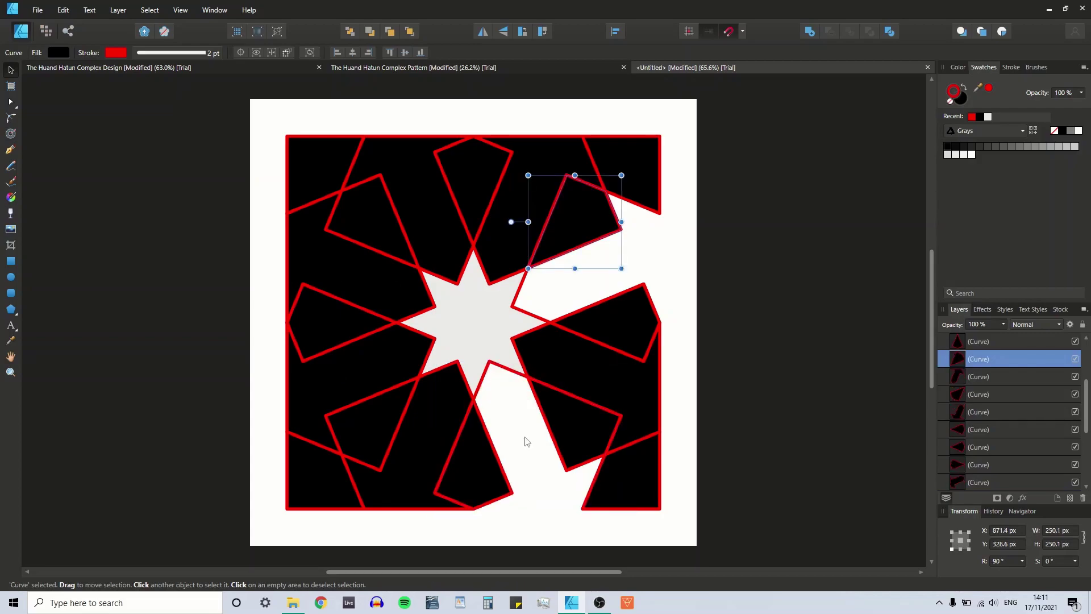
scroll(1001, 439, down, 3)
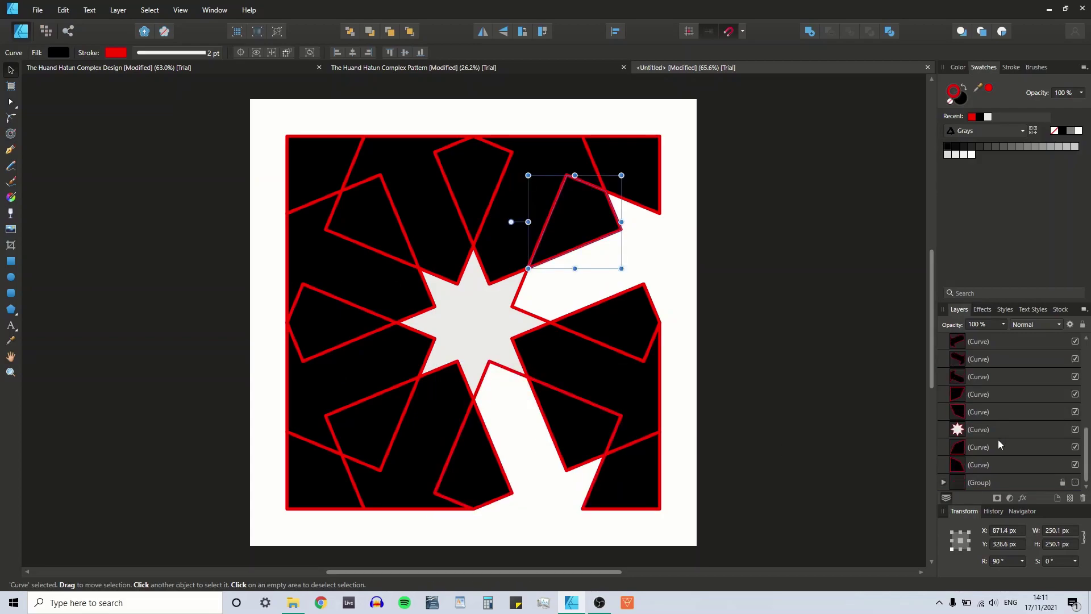
scroll(995, 435, up, 3)
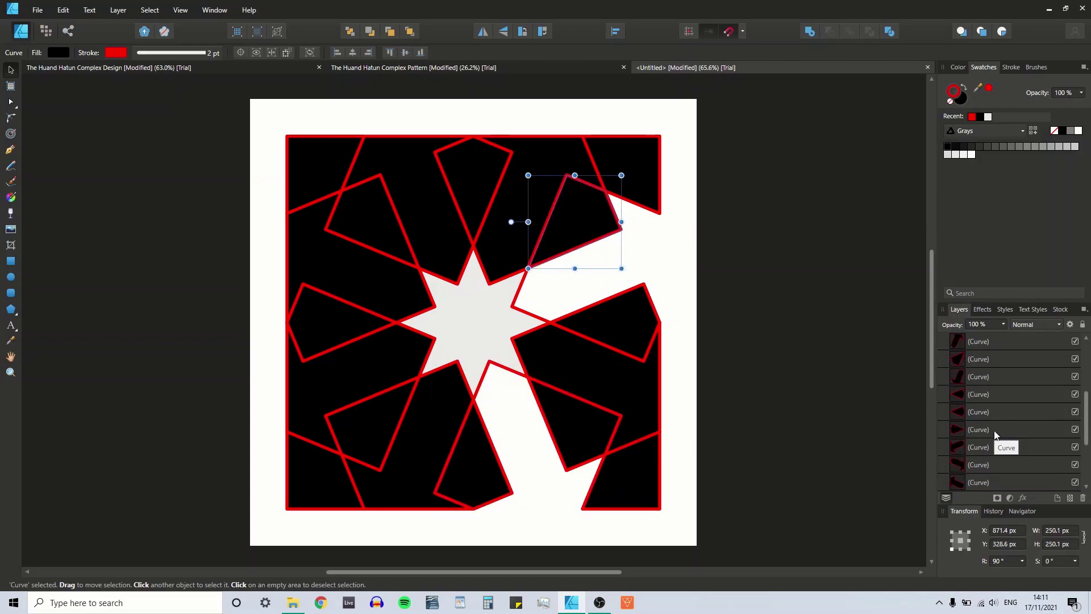
scroll(995, 433, up, 3)
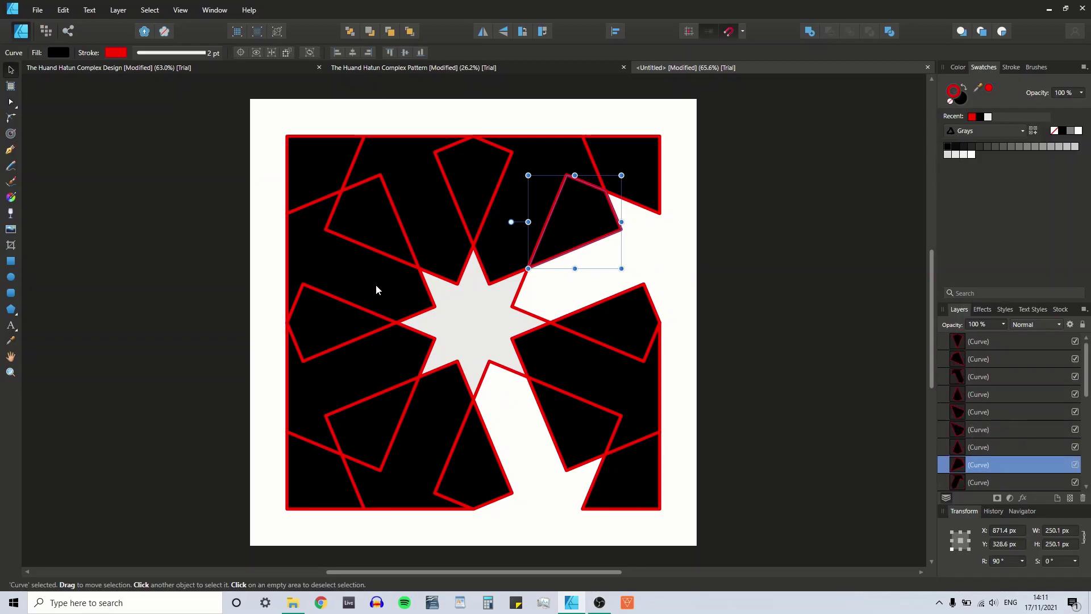
- Ctrl-drag a copy of the left curve into the empty right gap
click(351, 286)
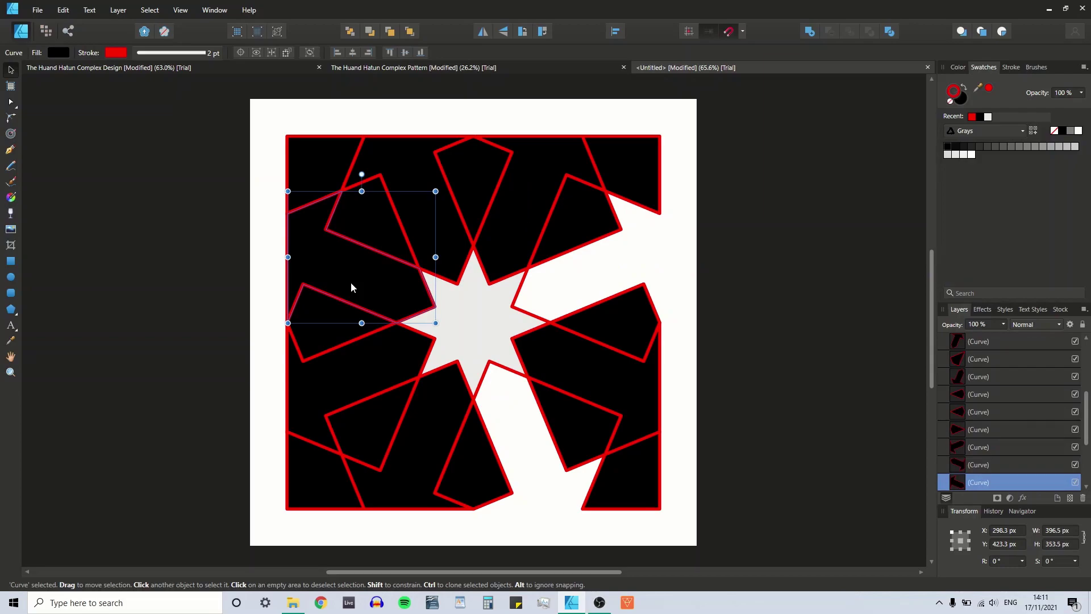
click(124, 244)
click(318, 251)
click(411, 160)
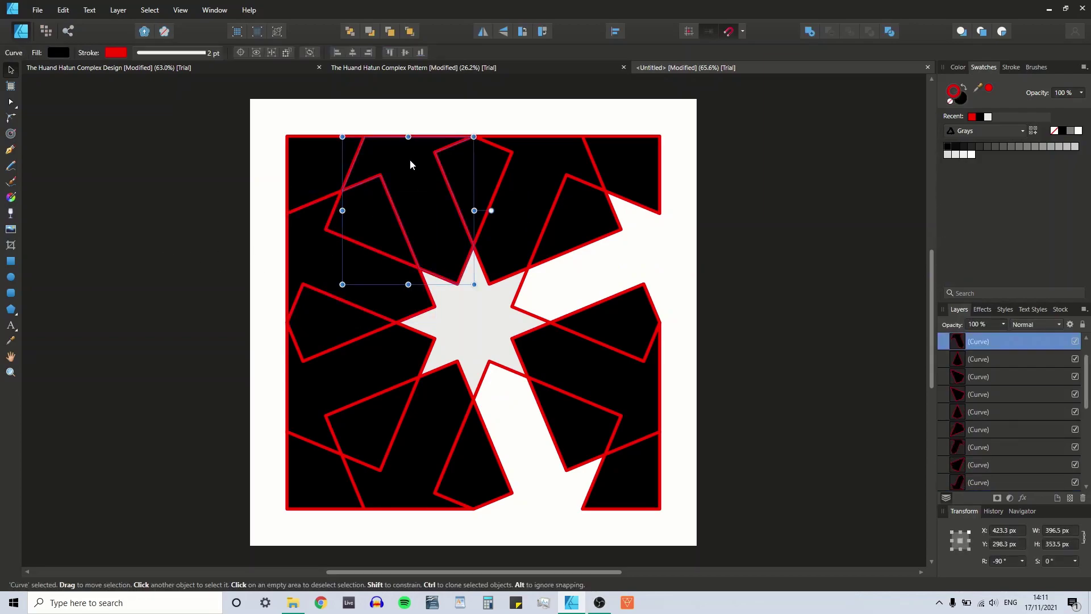
click(307, 234)
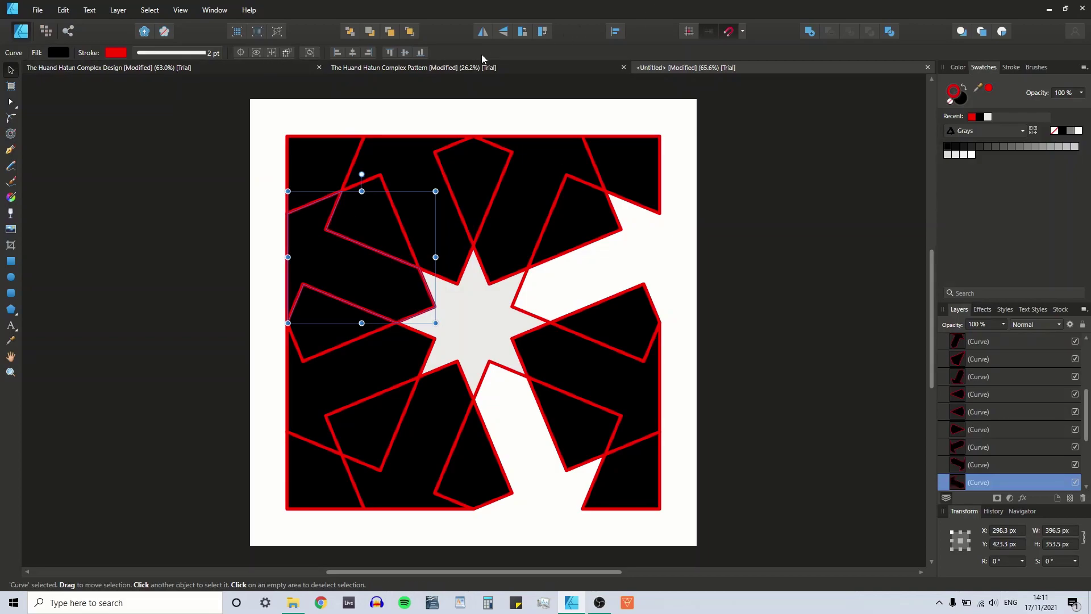
drag(371, 275, 593, 273)
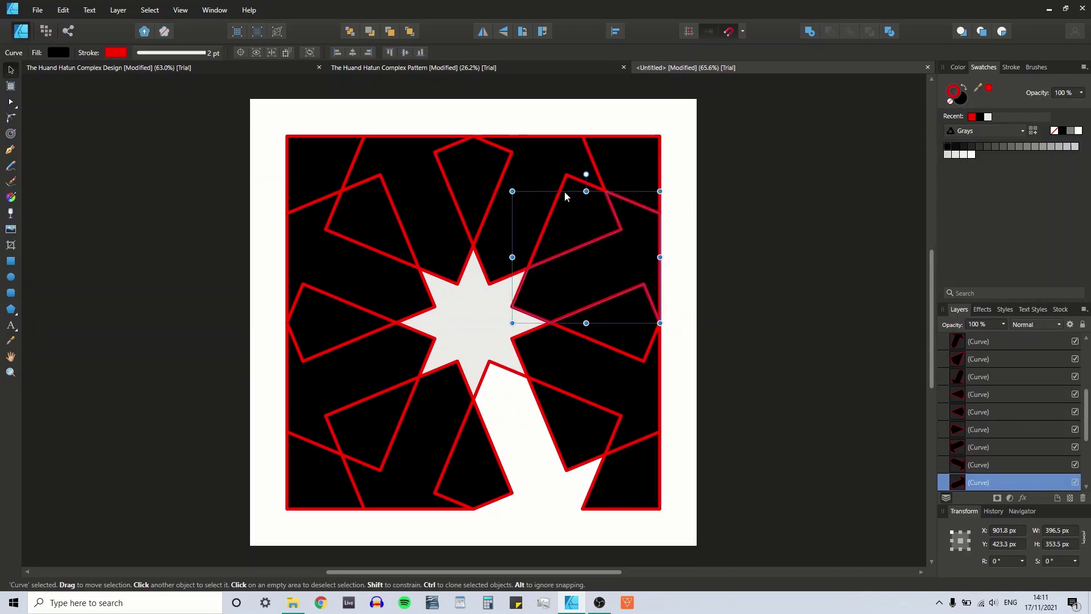
- Flip the top curve and drag a copy into the lower gap, then select all
click(549, 172)
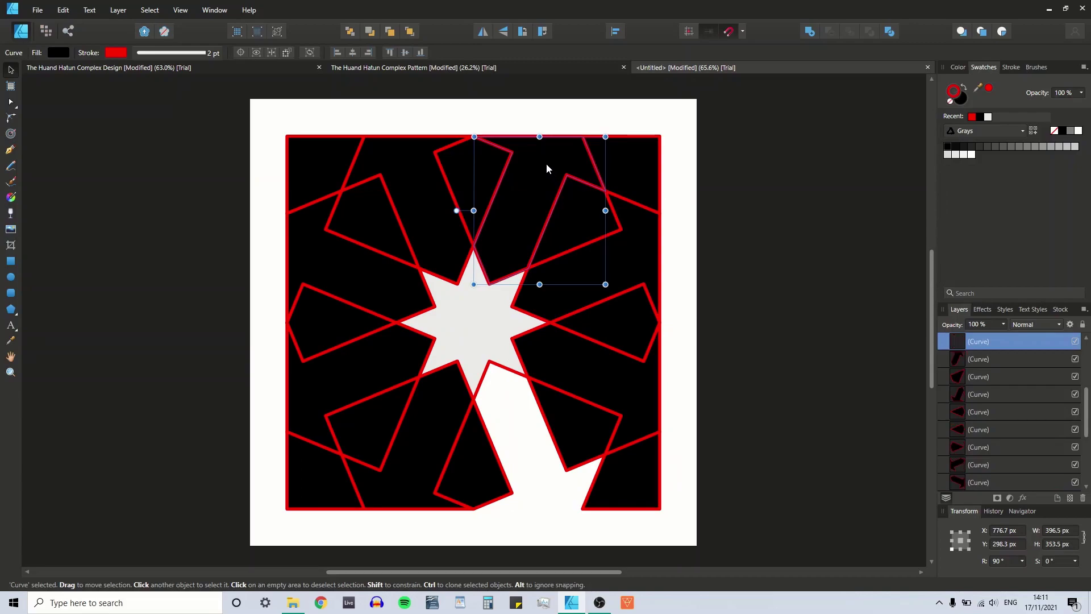
click(505, 32)
drag(522, 211, 520, 442)
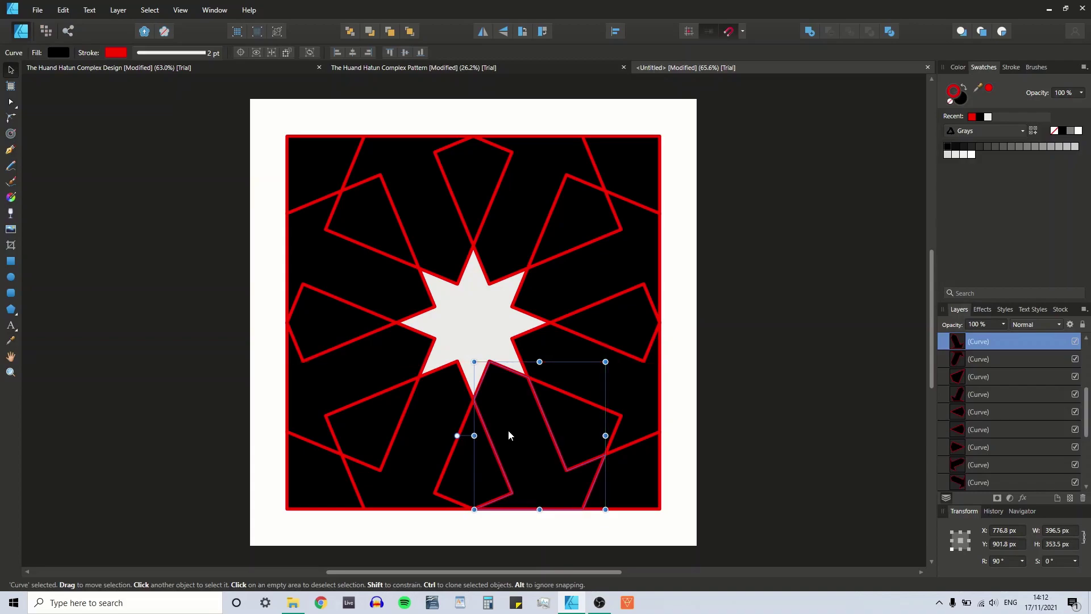
key(ctrl+a)
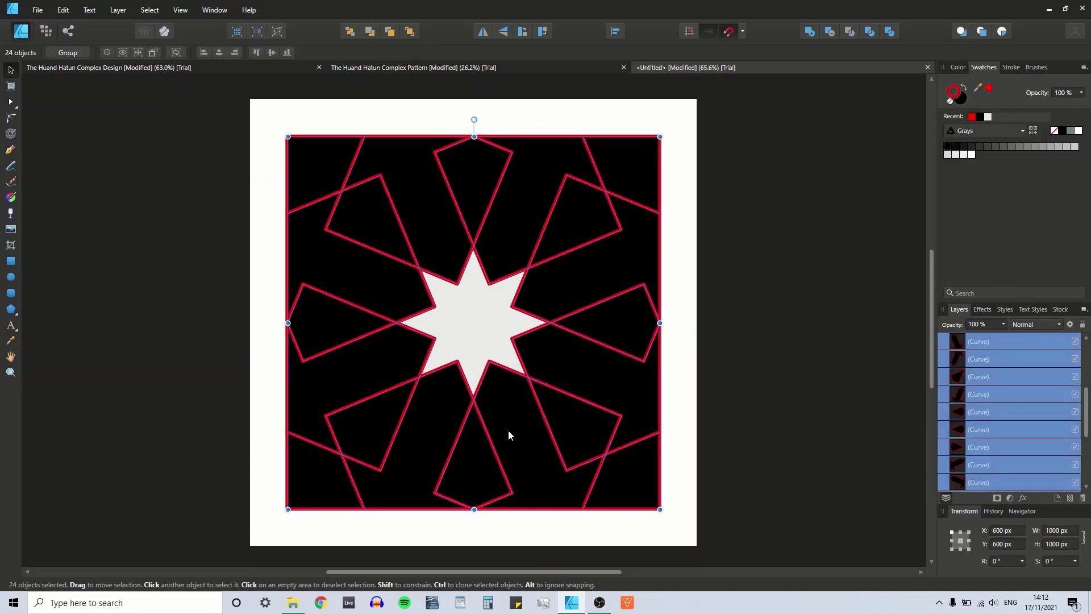
- Remove the red stroke from every curve of the tile
click(683, 243)
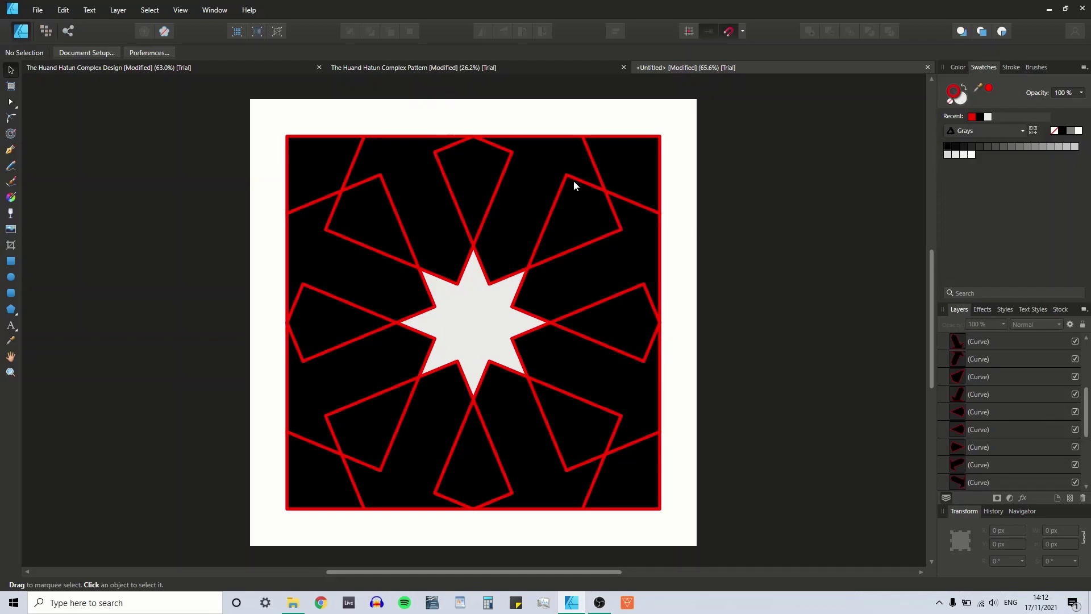
key(ctrl+a)
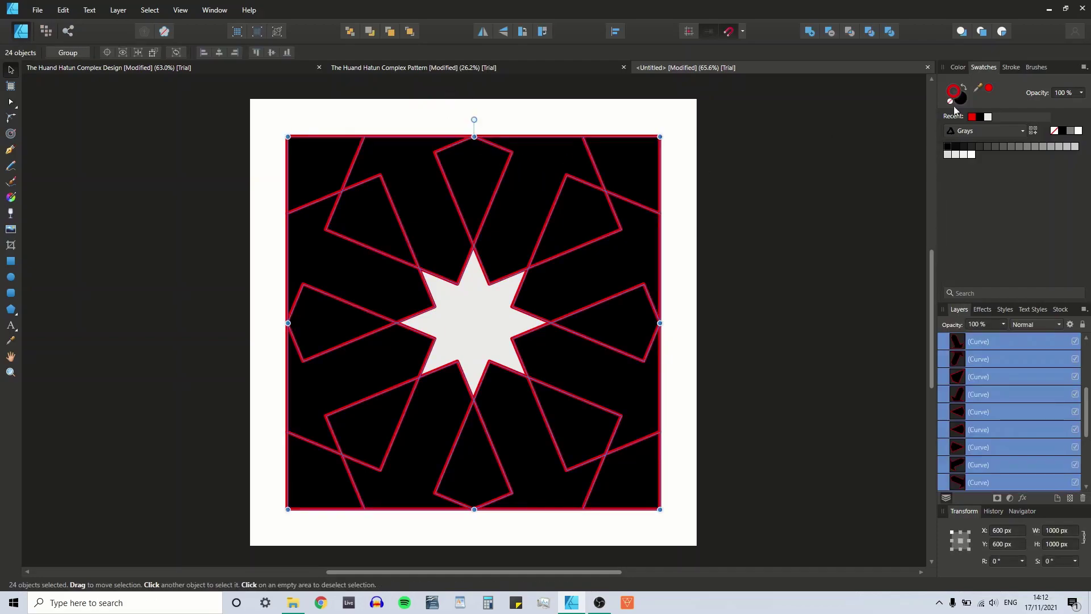
click(951, 102)
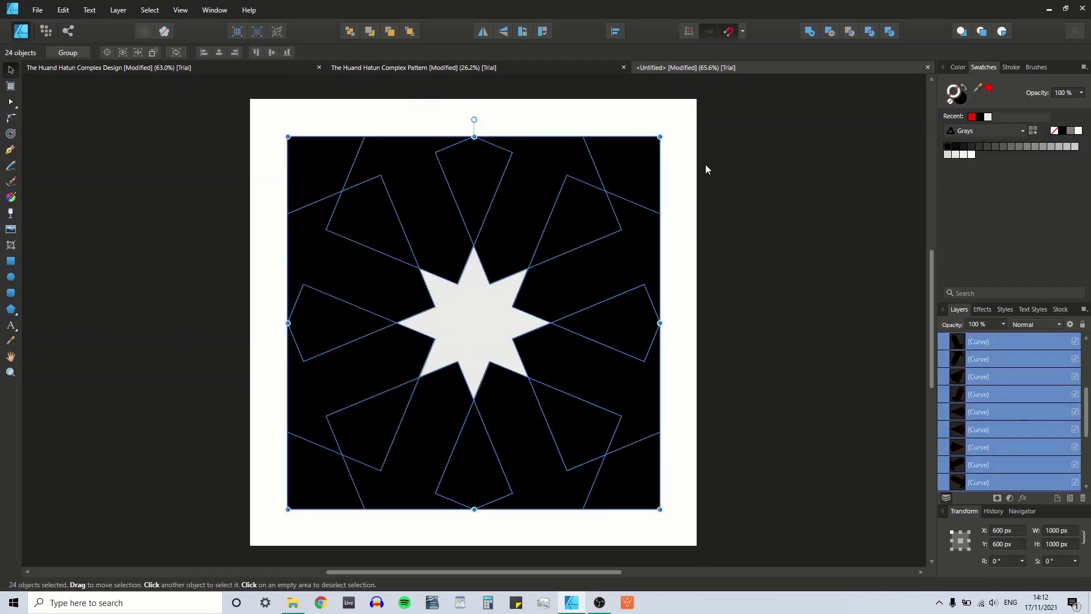
click(677, 158)
- Fill the eight band curves crimson, raising magenta and yellow to 100 in CMYK
click(534, 151)
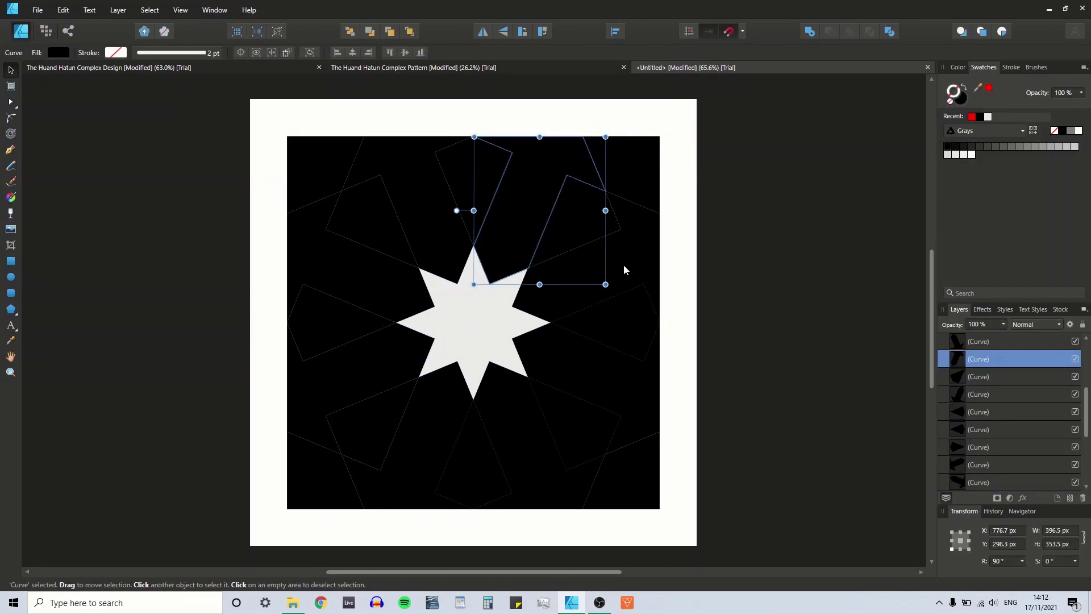
shift+click(621, 261)
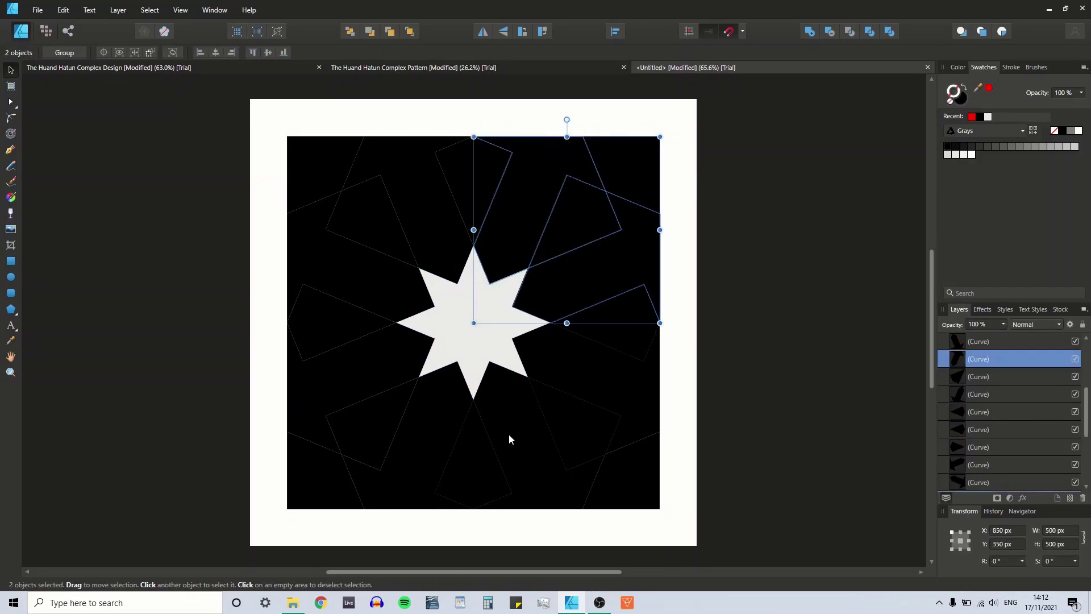
shift+click(599, 365)
shift+click(511, 410)
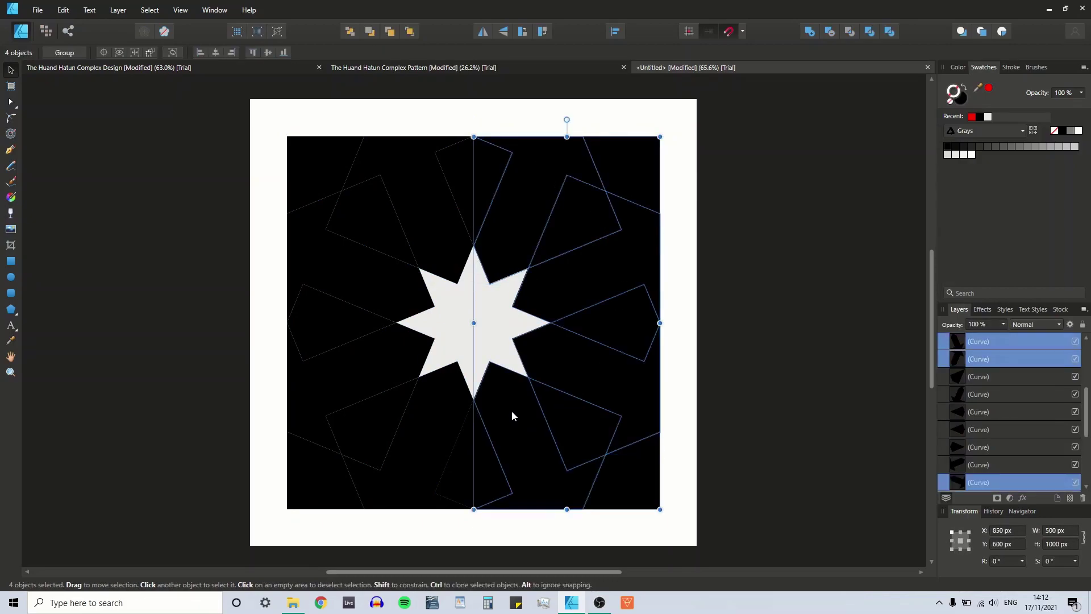
shift+click(431, 409)
shift+click(383, 341)
shift+click(383, 278)
shift+click(421, 223)
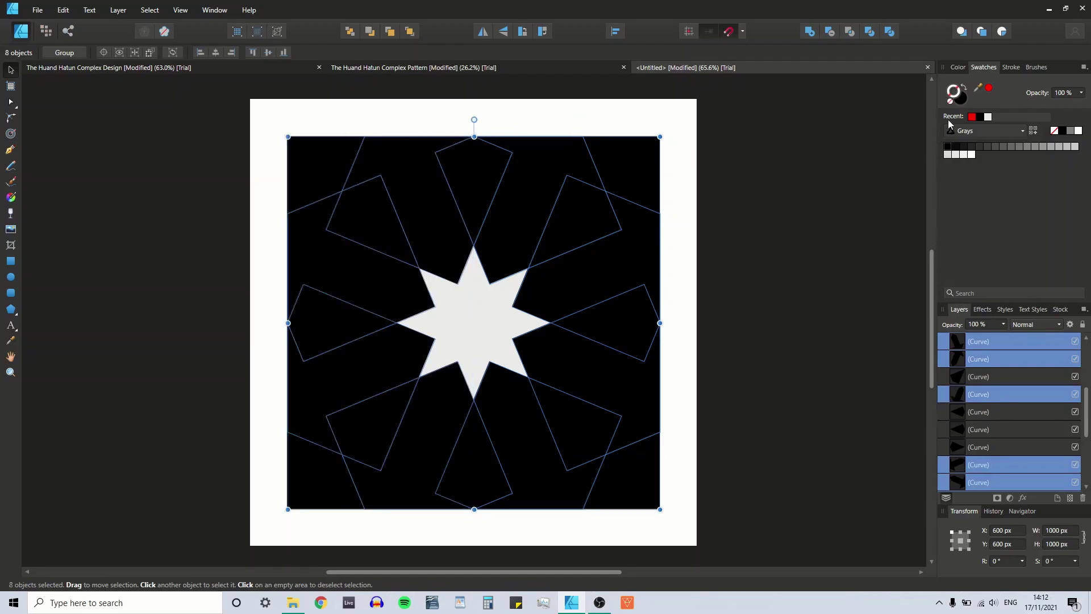
click(959, 67)
drag(1024, 142, 839, 172)
drag(1029, 115, 1006, 119)
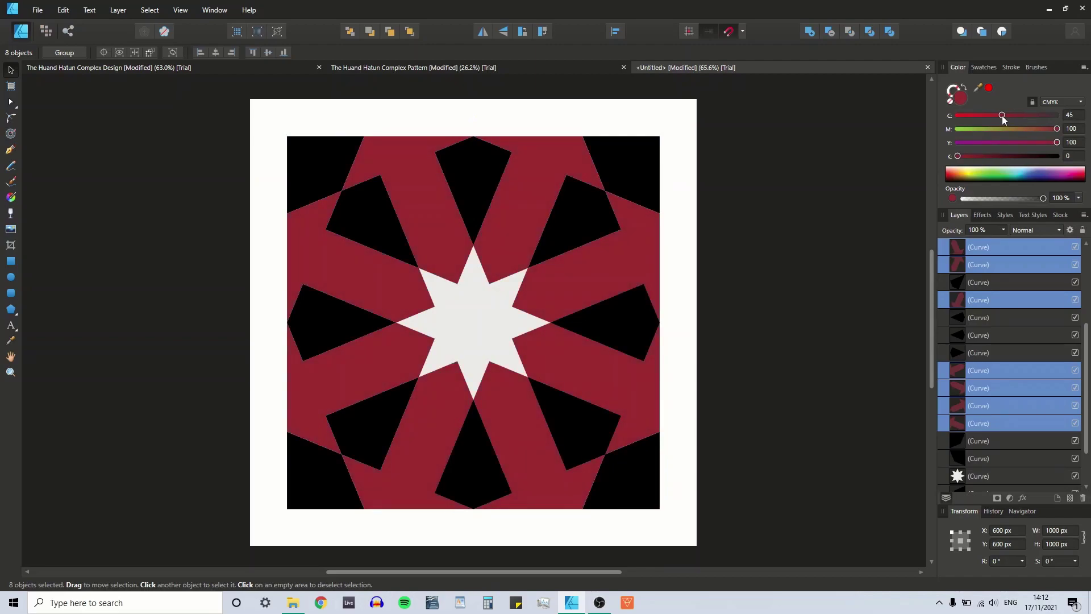
- Brighten the bands to C20 M100 Y100 K0, then check a teal piece in the design
click(148, 68)
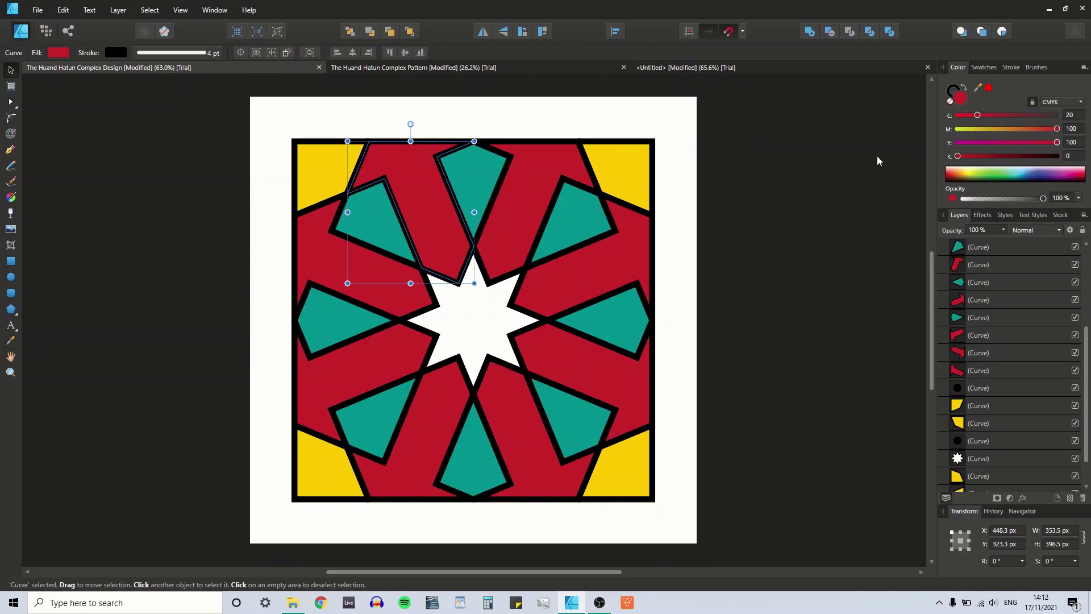
click(699, 72)
drag(998, 114, 979, 116)
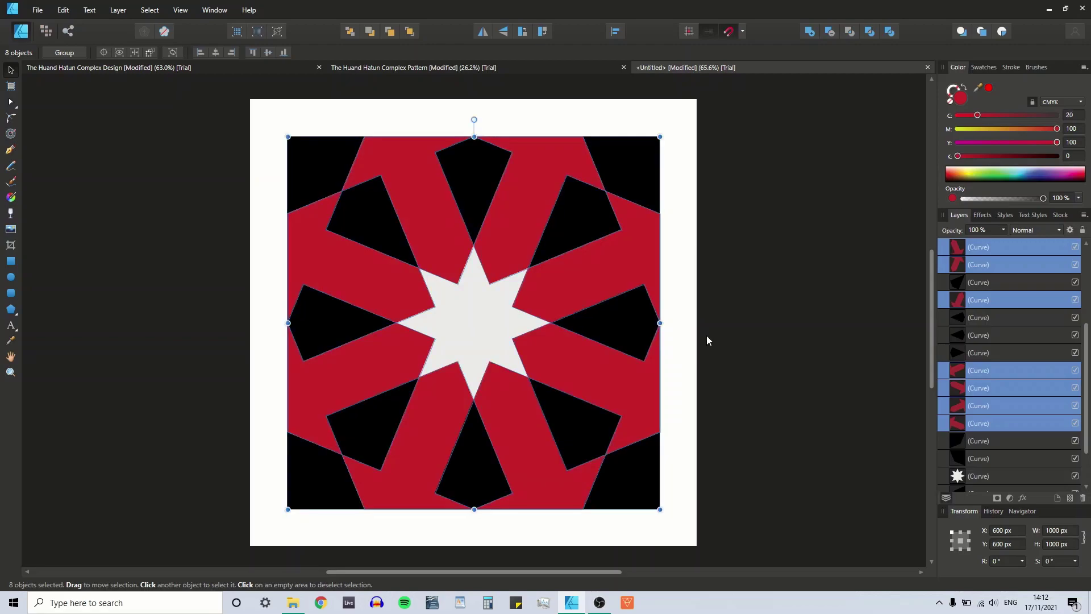
click(757, 231)
click(188, 68)
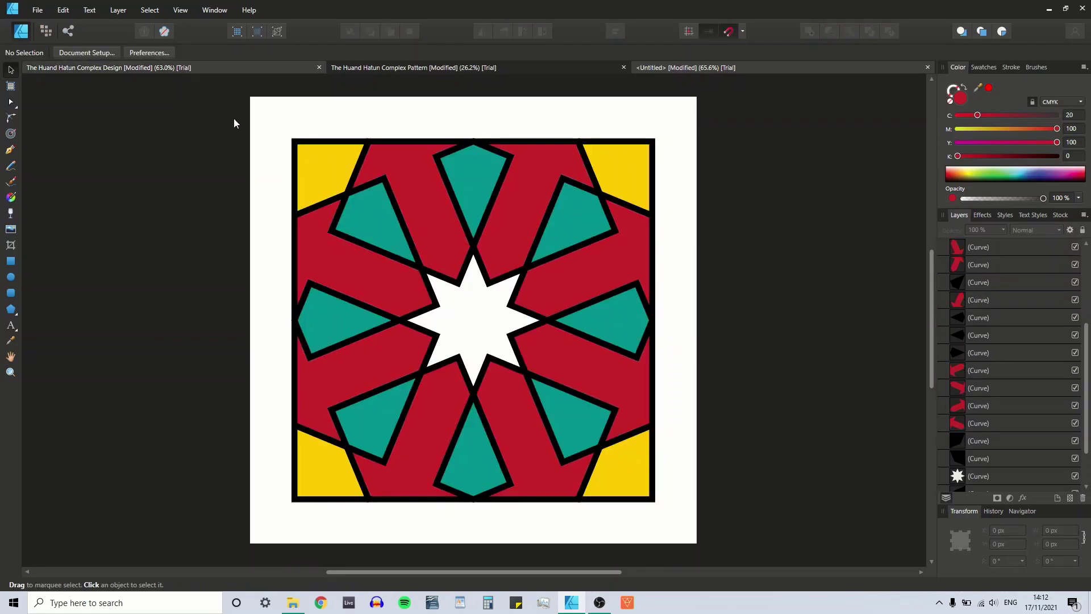
click(372, 224)
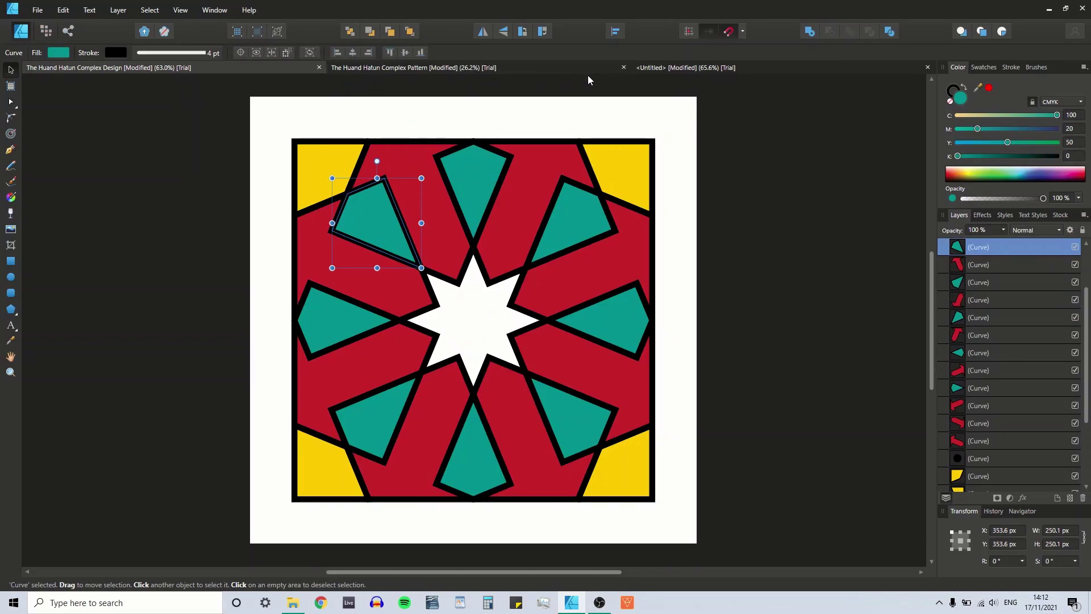
- Recolour all eight black kites in the Untitled tile teal, C100 M20 Y50 K0
click(652, 69)
click(469, 174)
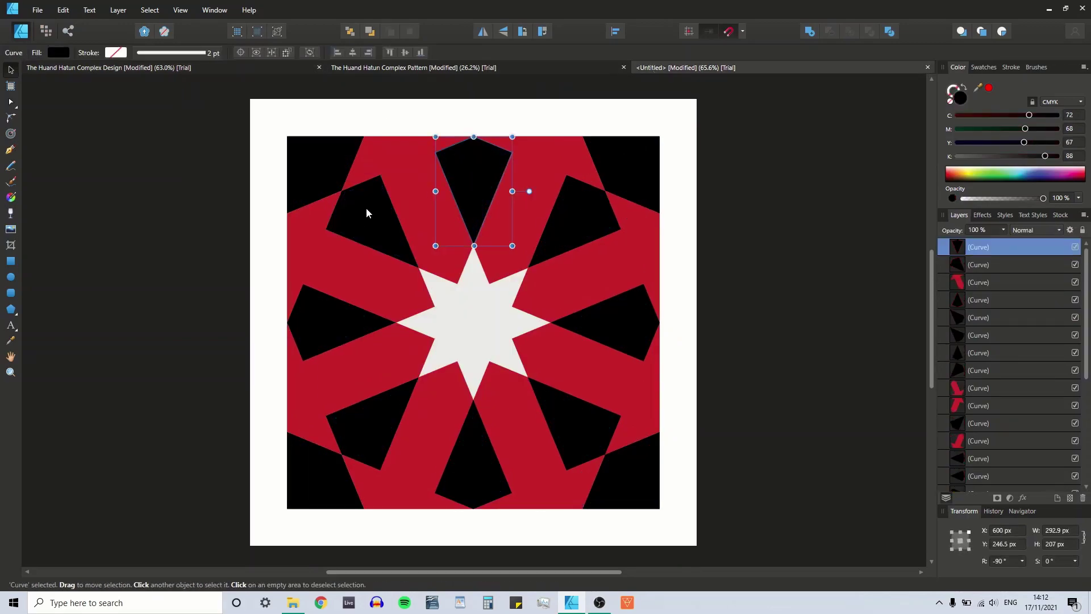
shift+click(366, 217)
shift+click(319, 319)
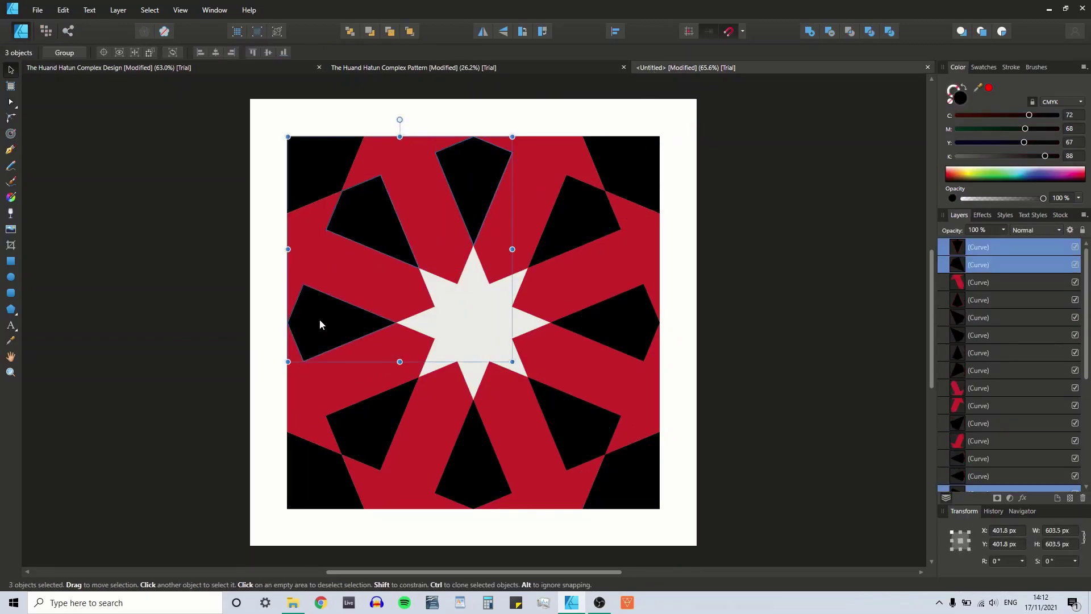
shift+click(345, 425)
shift+click(459, 467)
shift+click(593, 413)
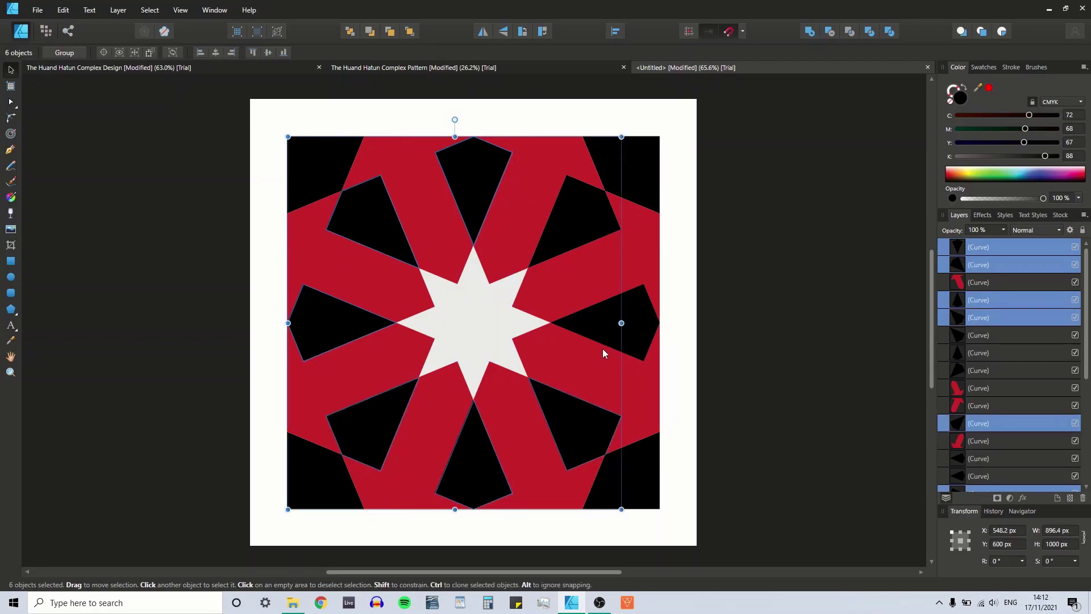
shift+click(611, 318)
shift+click(587, 232)
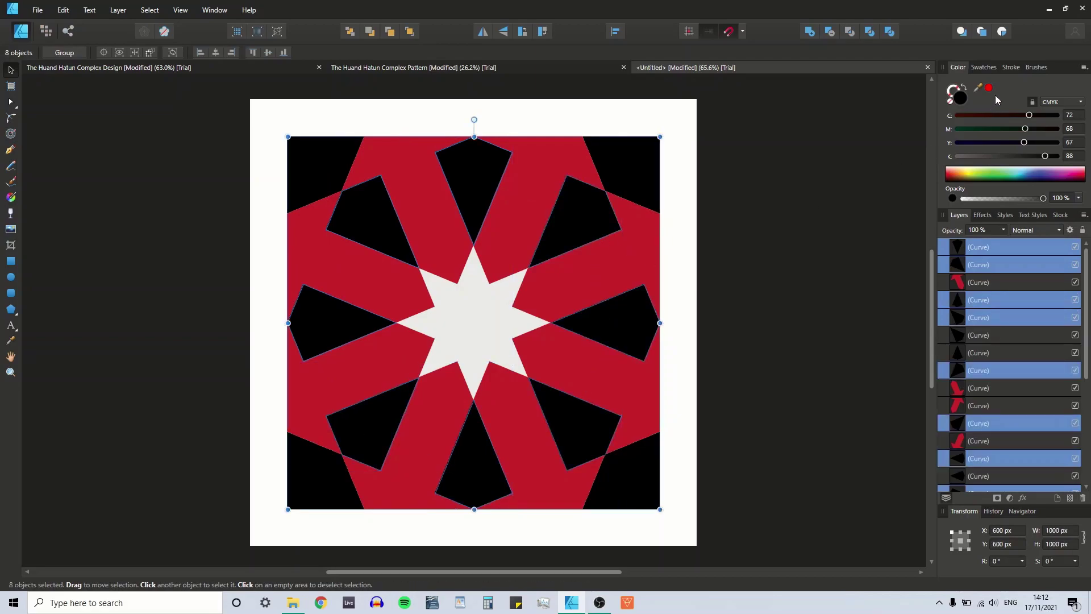
drag(1030, 115, 890, 183)
- Read the design's yellow corner colour and set the four corner pieces to C0 M20 Y100
click(160, 68)
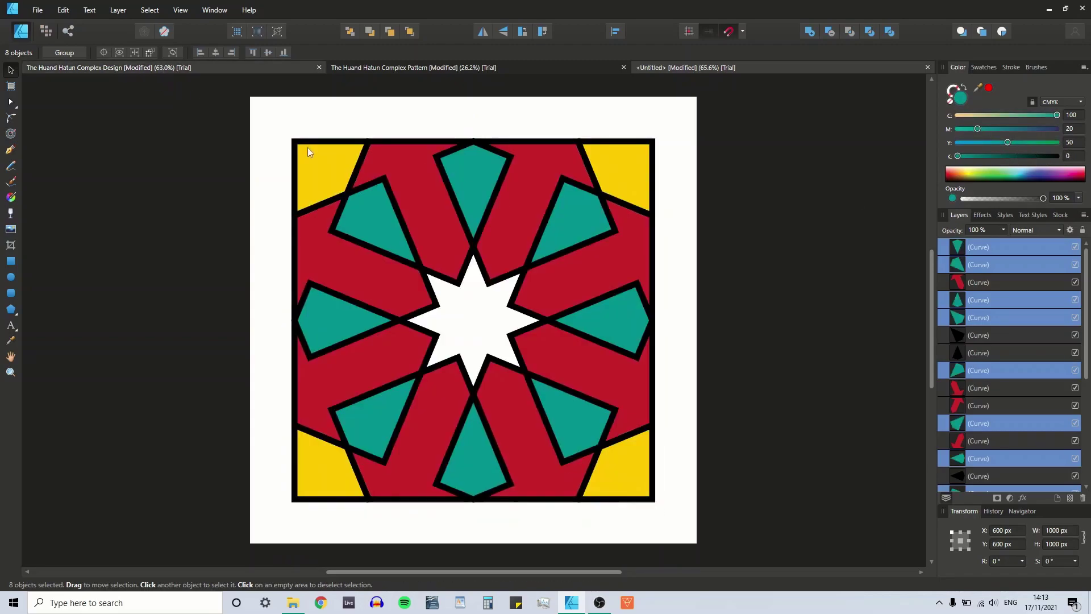
click(321, 166)
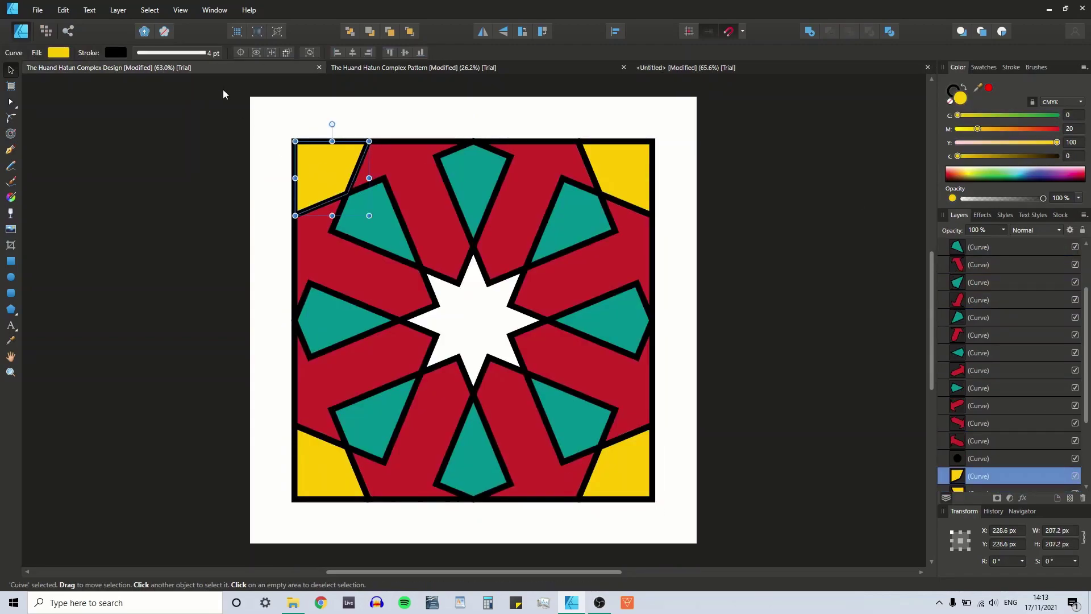
click(374, 67)
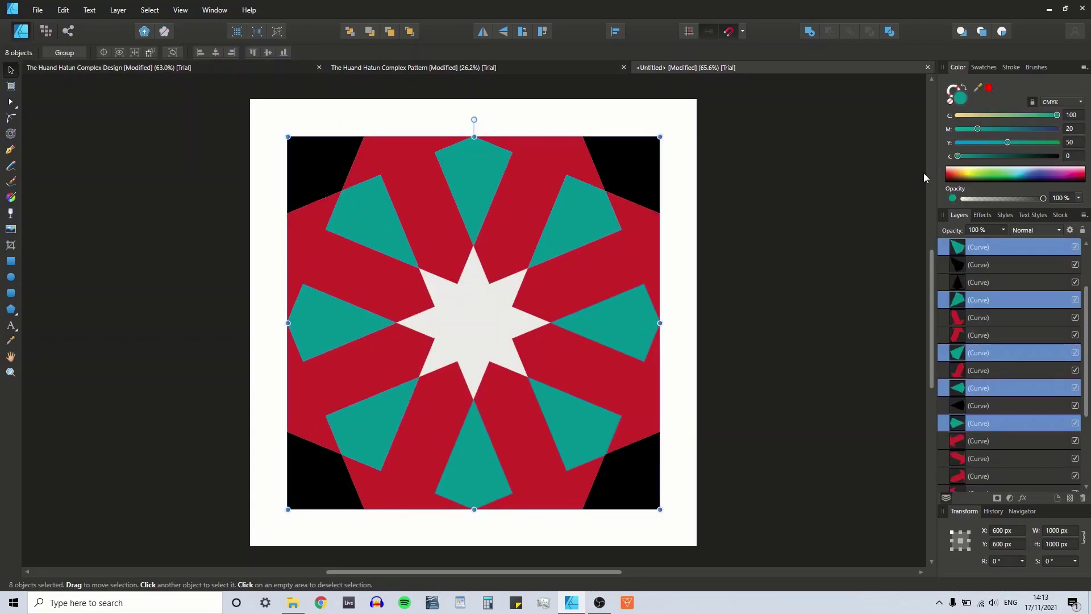
click(633, 164)
shift+click(300, 156)
shift+click(310, 481)
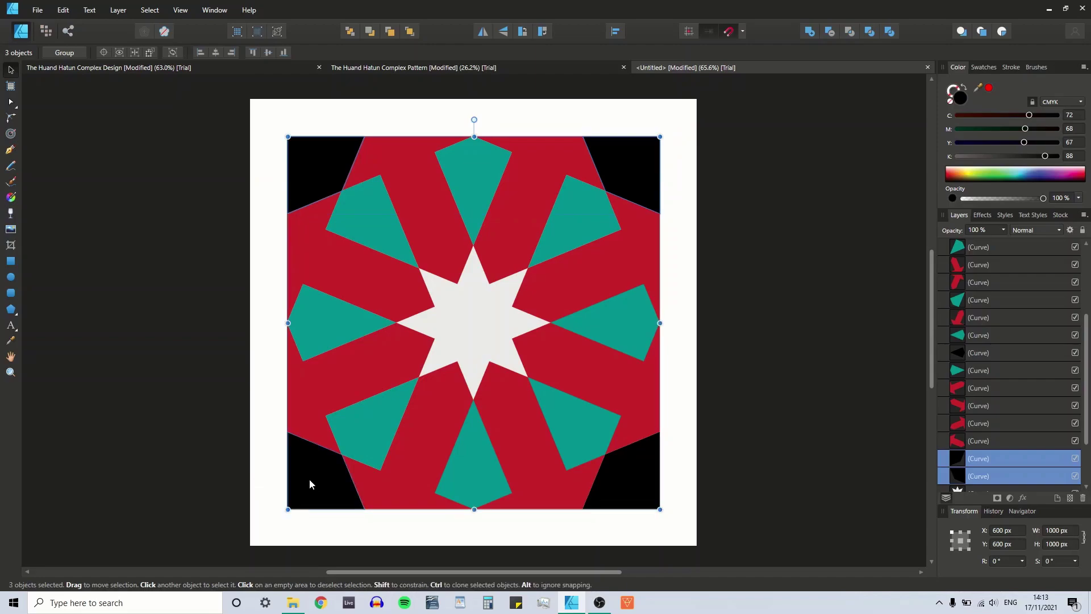
shift+click(631, 490)
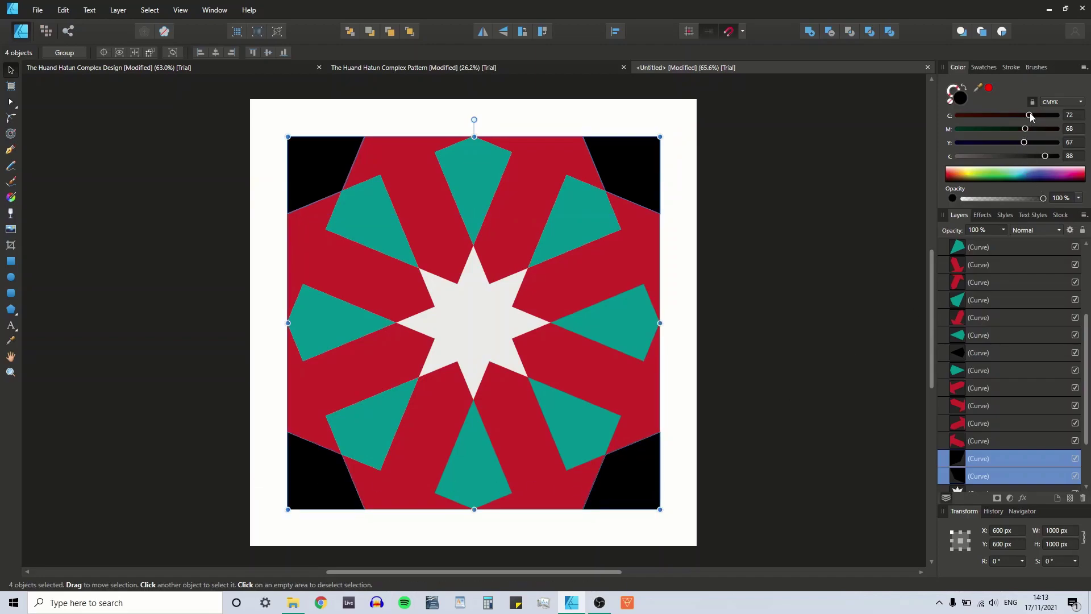
drag(1030, 115, 958, 115)
drag(1023, 128, 974, 131)
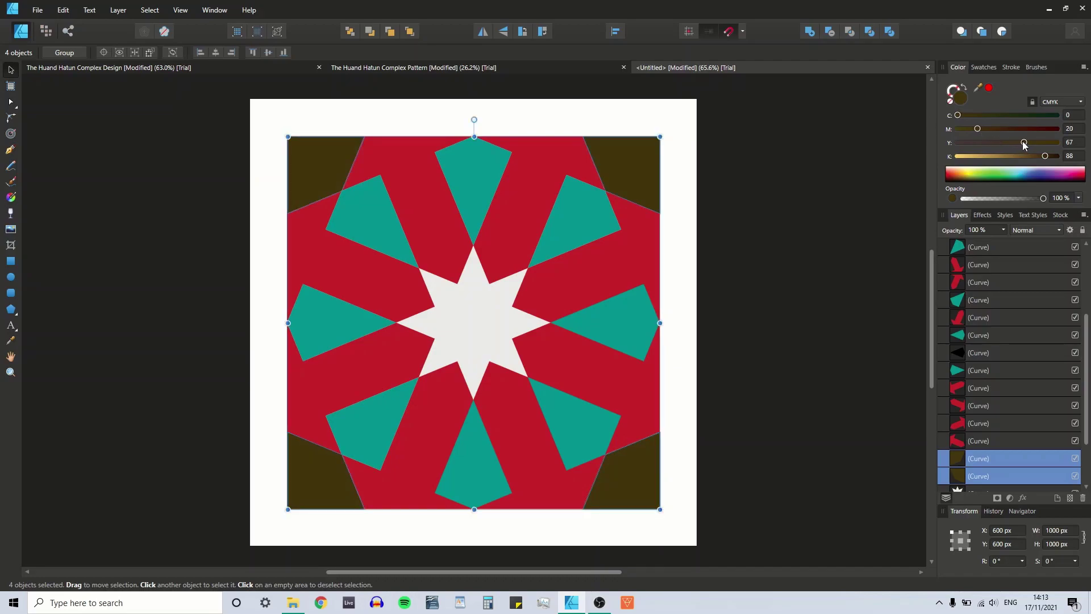
drag(1023, 142, 841, 175)
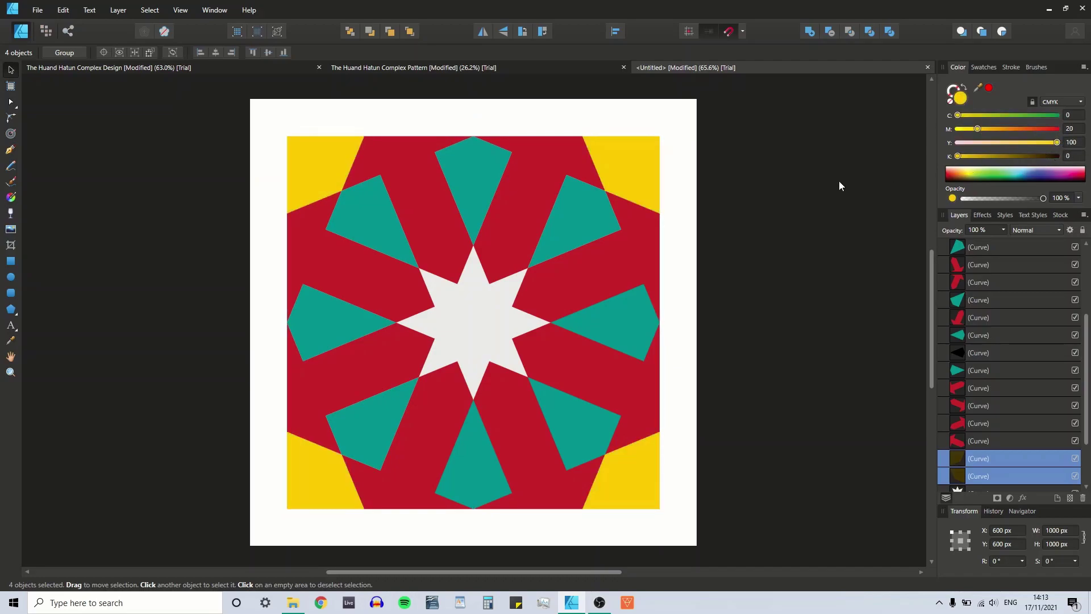
- Finish the yellow corners, then select all 24 pieces and bring up the Stroke panel
click(791, 292)
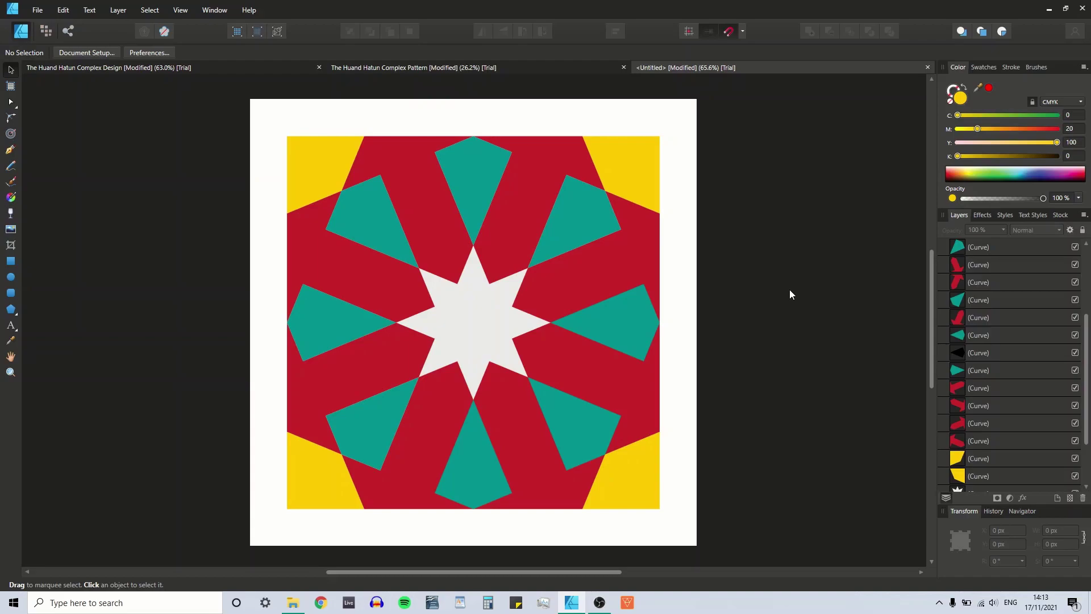
key(ctrl+a)
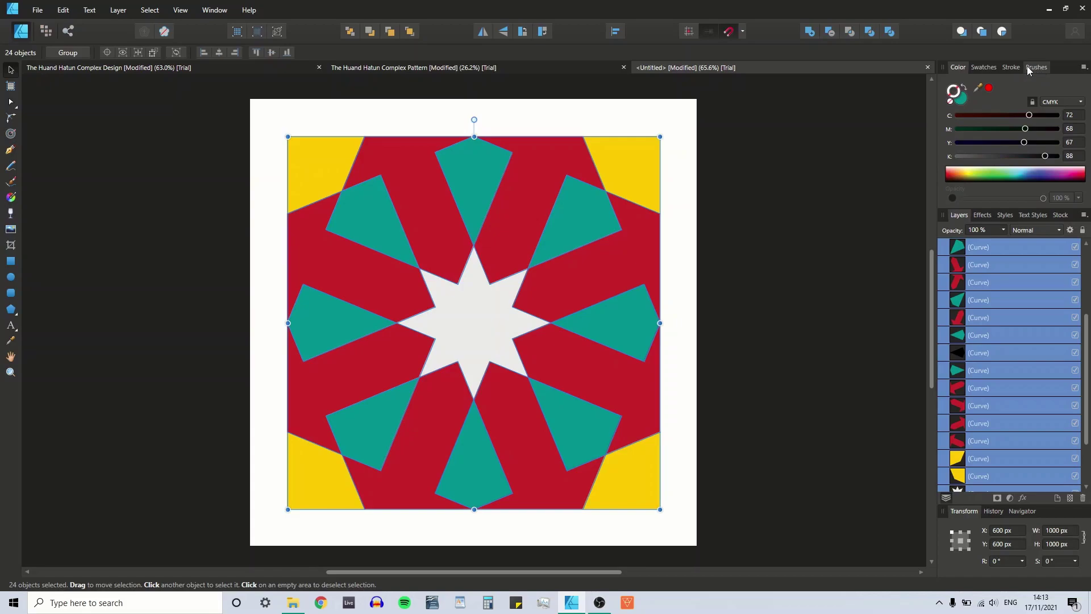
click(1011, 67)
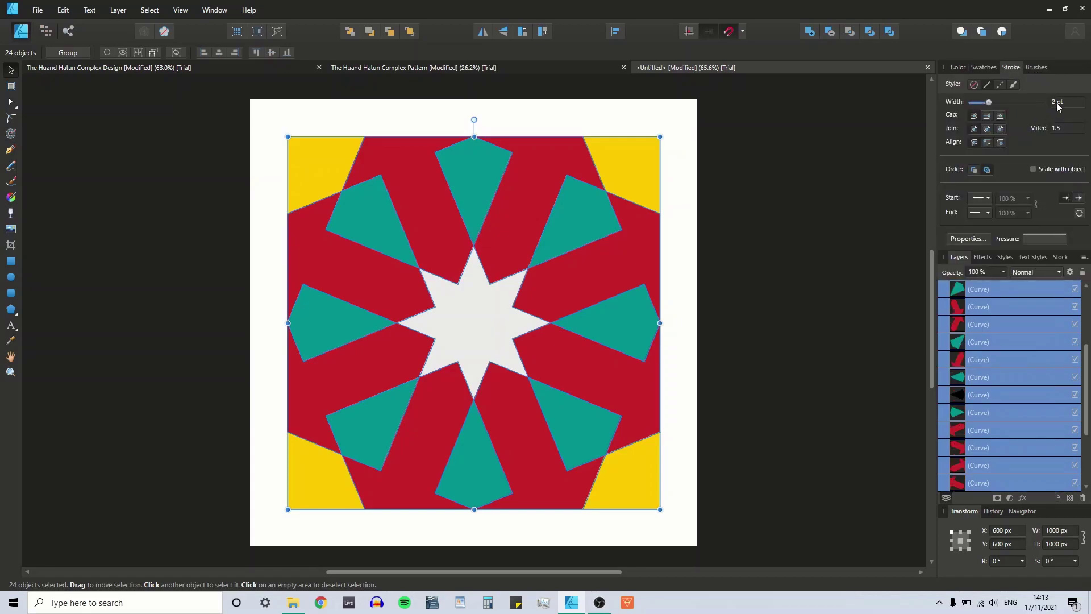
- Give every selected piece a black stroke from Swatches, 4 pt wide
click(958, 67)
click(984, 67)
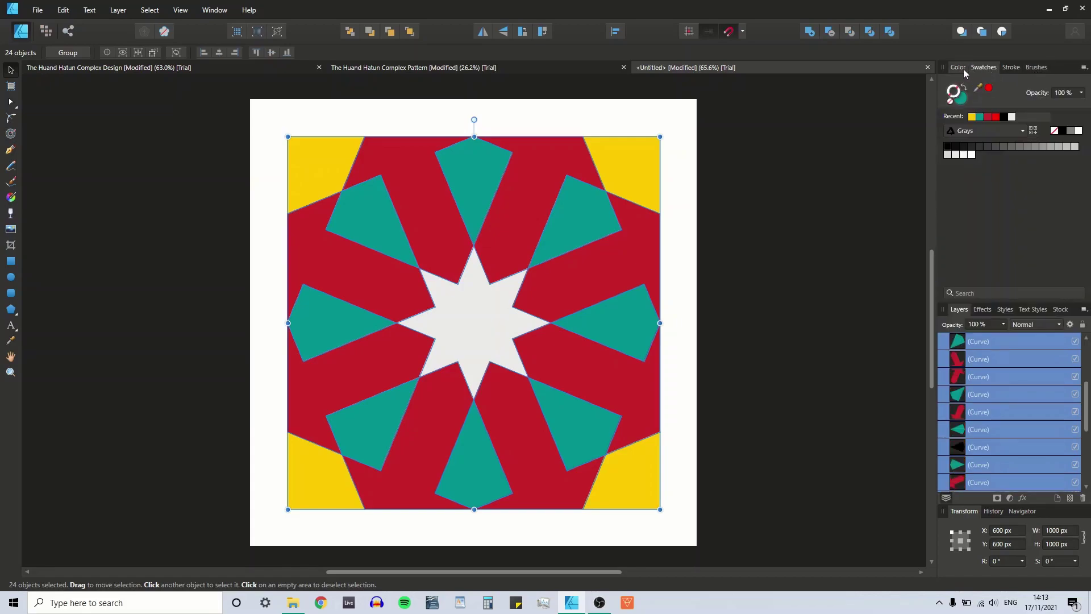
click(1004, 116)
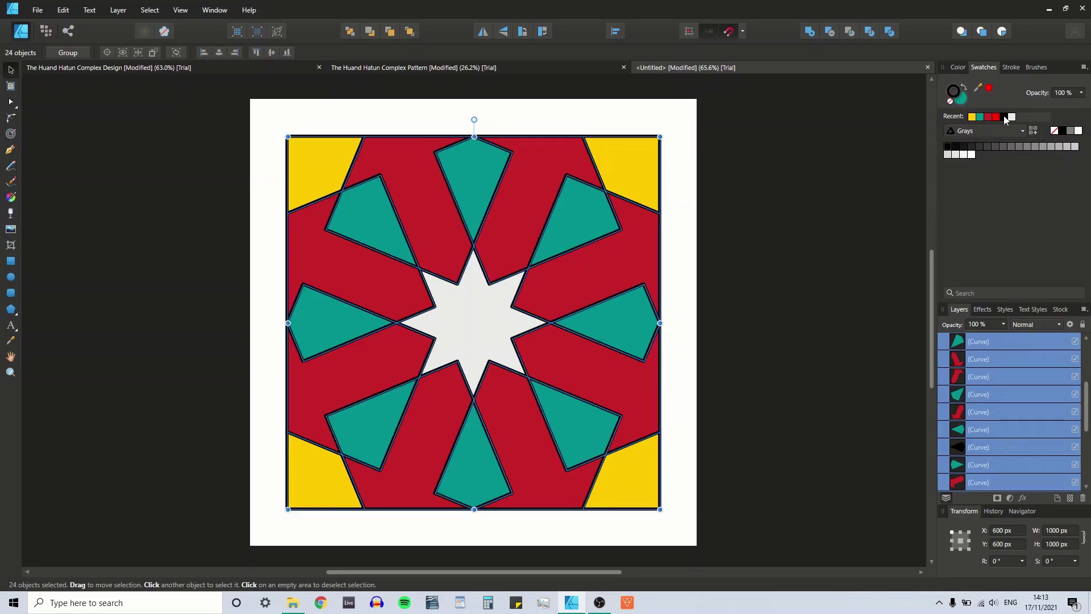
click(1015, 69)
click(1059, 102)
text(4)
key(Return)
- Deselect to inspect the new outlines, then select all pattern pieces again
click(851, 206)
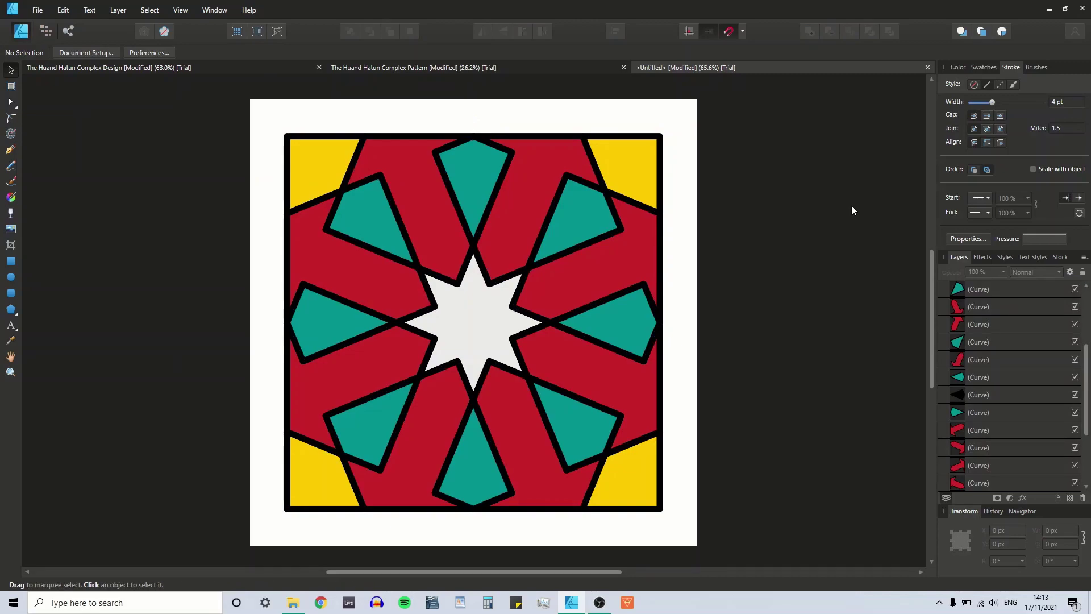
key(ctrl+a)
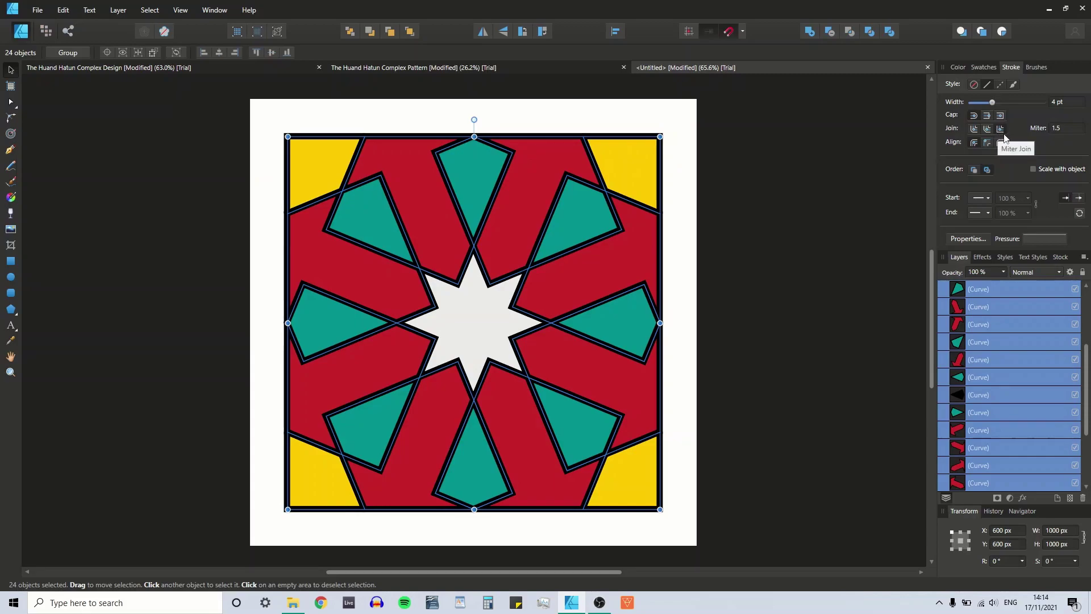
click(788, 168)
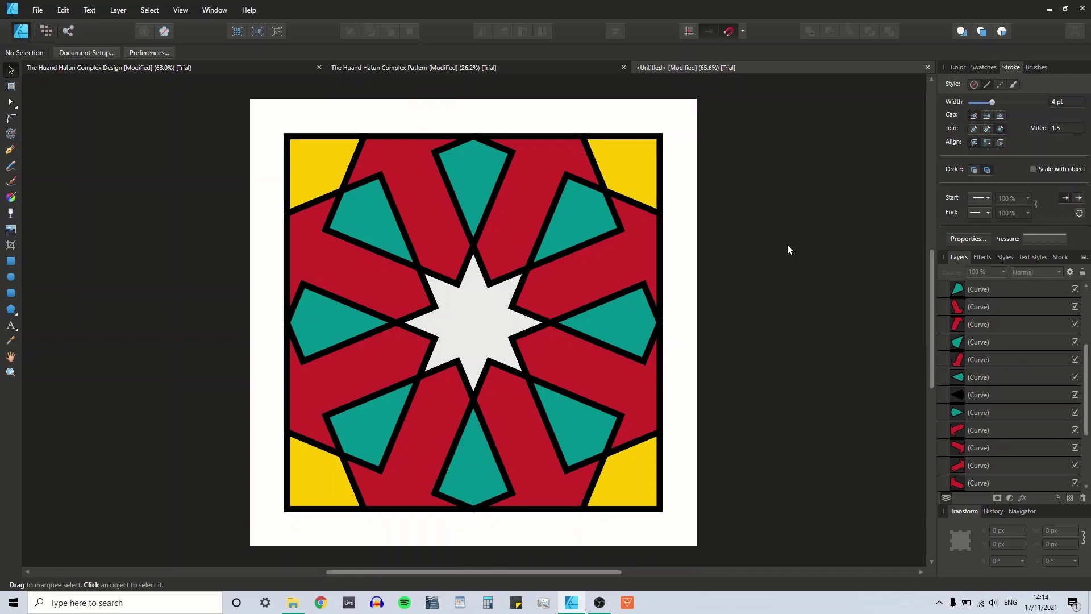
key(ctrl+a)
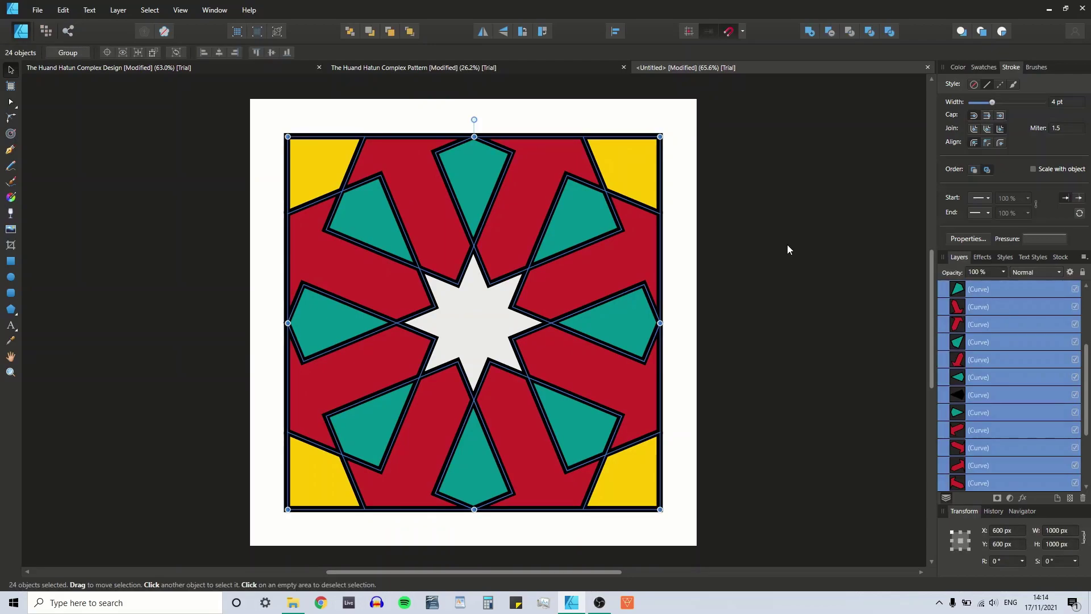
- Create a new 2000 × 3000 px portrait document
click(38, 9)
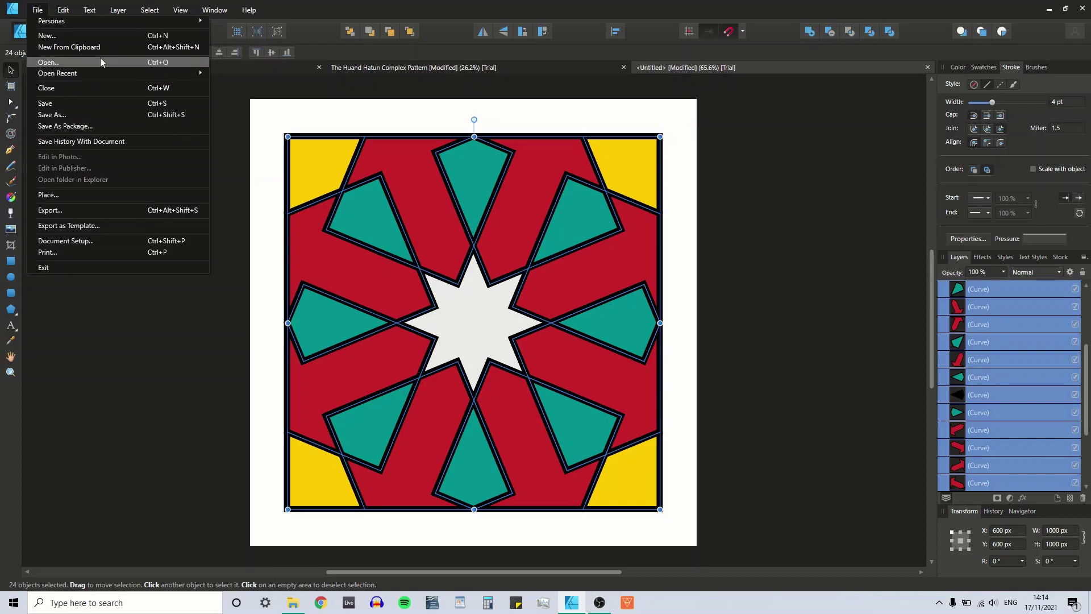
click(88, 37)
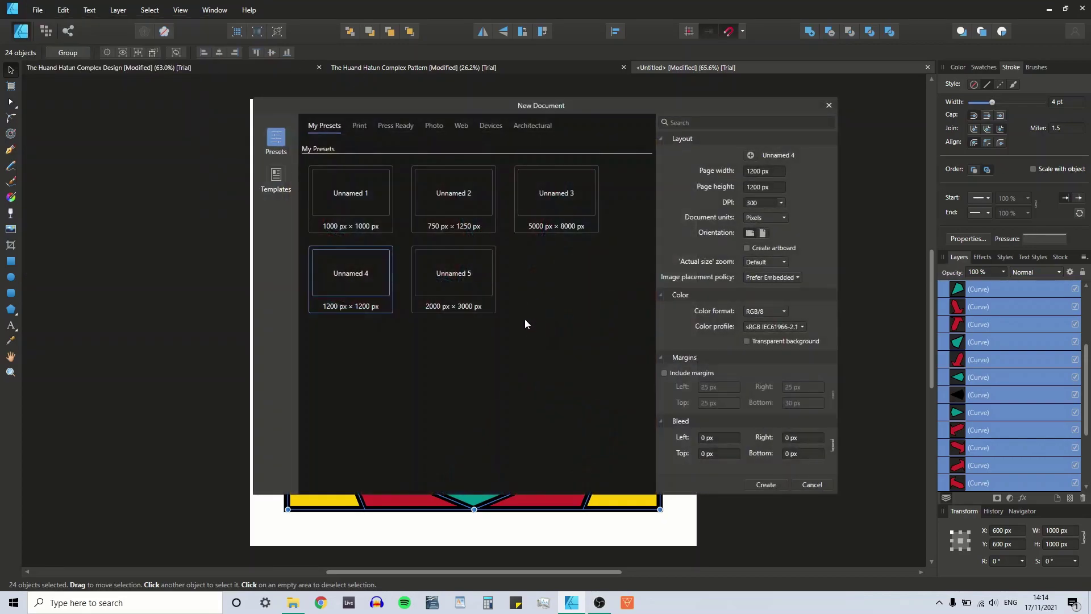
click(469, 307)
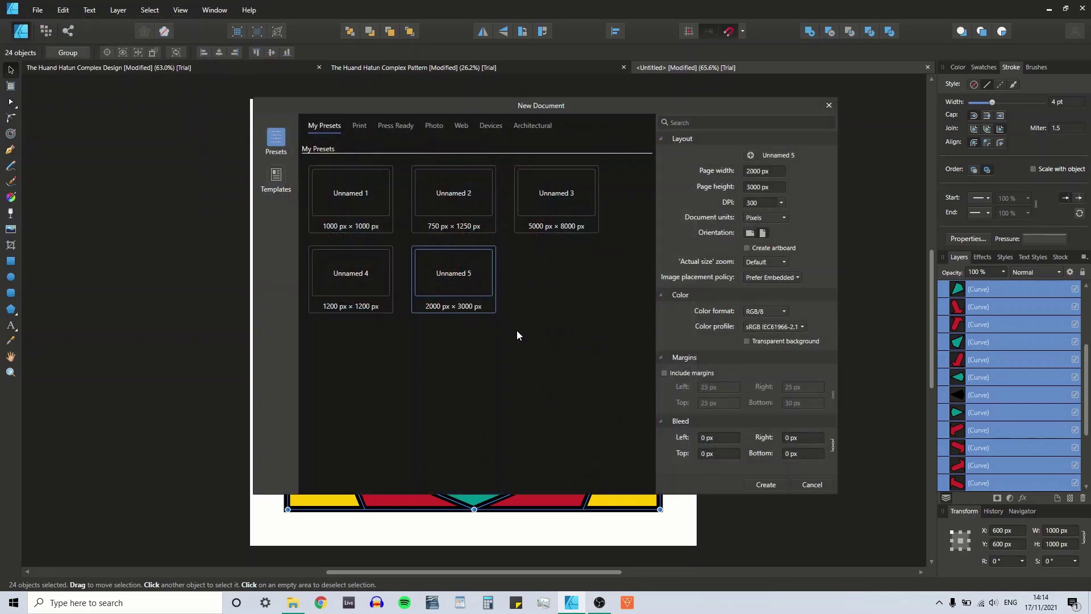
click(773, 487)
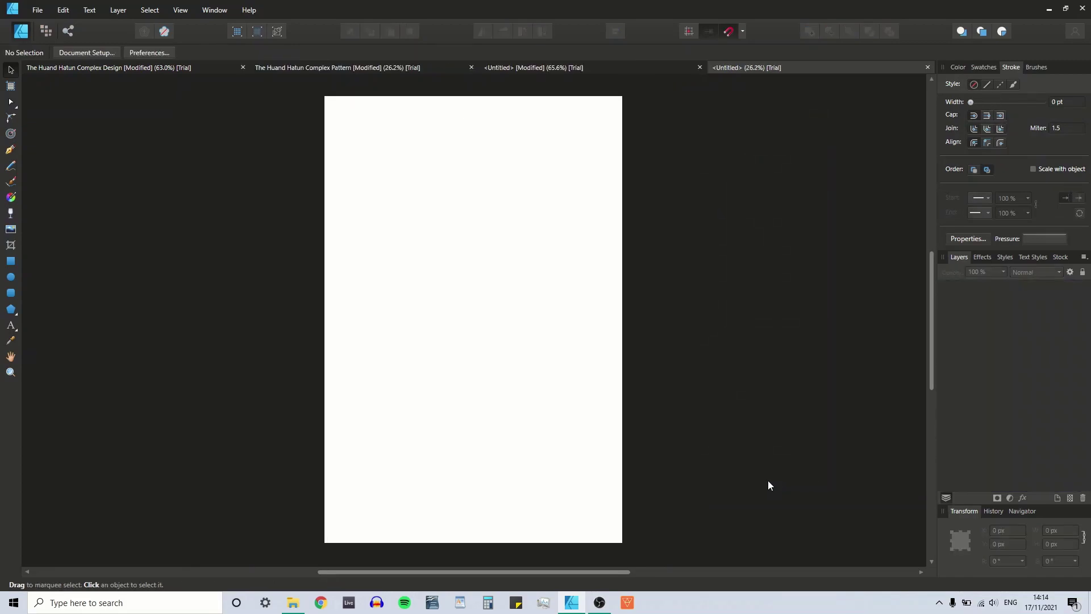
- Paste two copies of the tile and place them side by side along the page top
key(ctrl+v)
drag(444, 172, 576, 164)
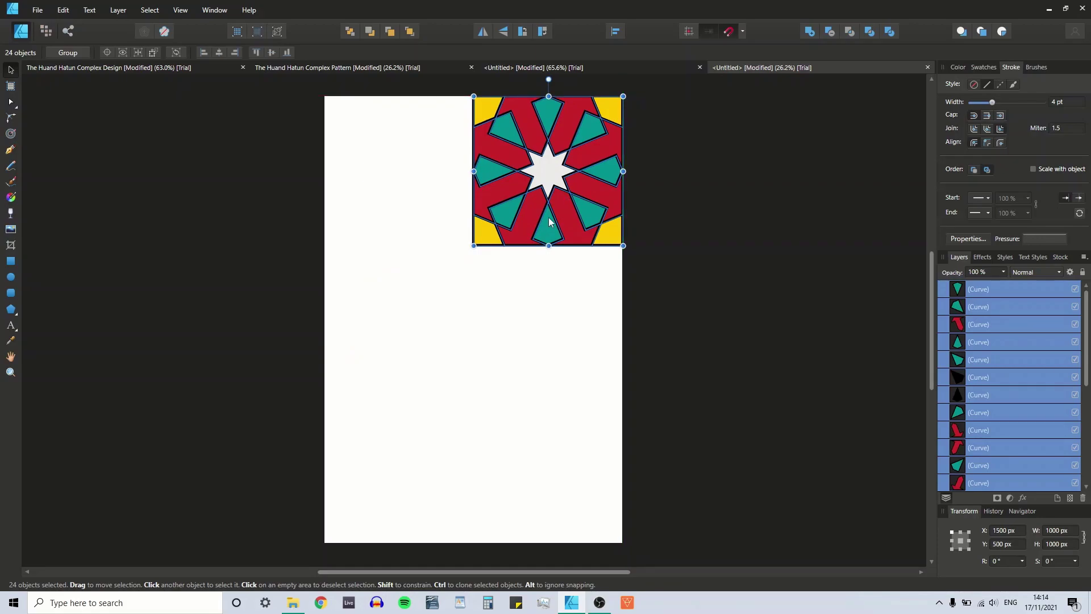
key(ctrl+v)
drag(460, 173, 442, 155)
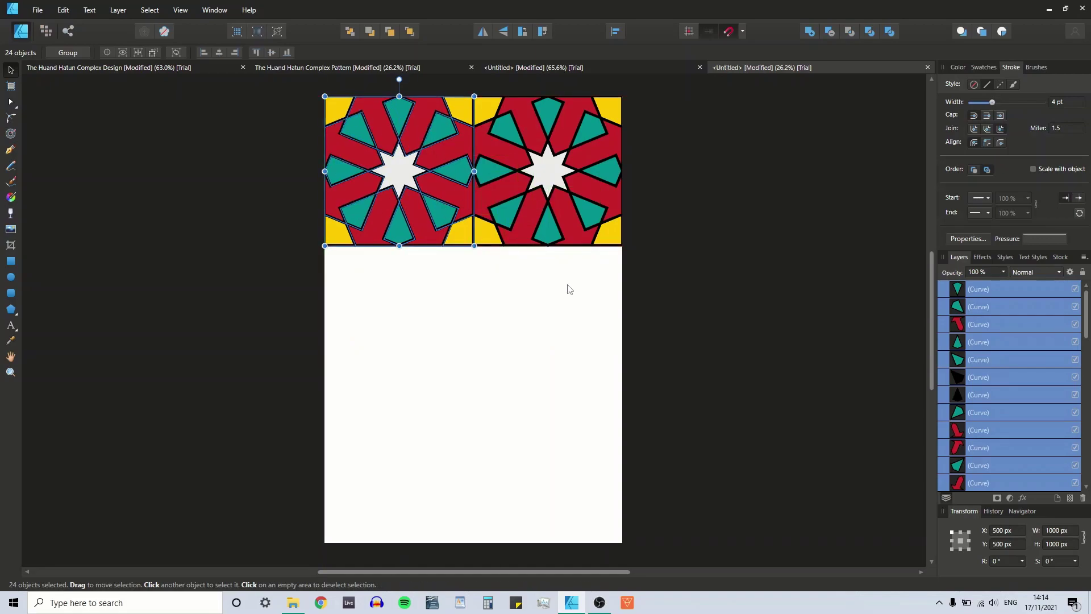
click(570, 293)
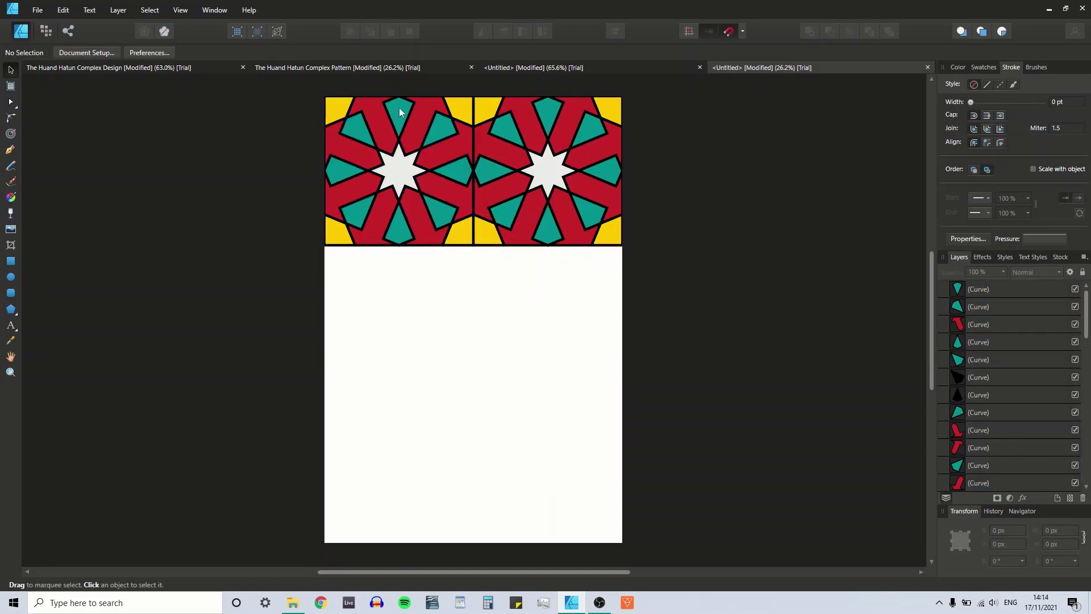
- Move the two red pieces on either side of the seam down by their height
click(452, 136)
click(487, 329)
click(453, 151)
shift+click(486, 148)
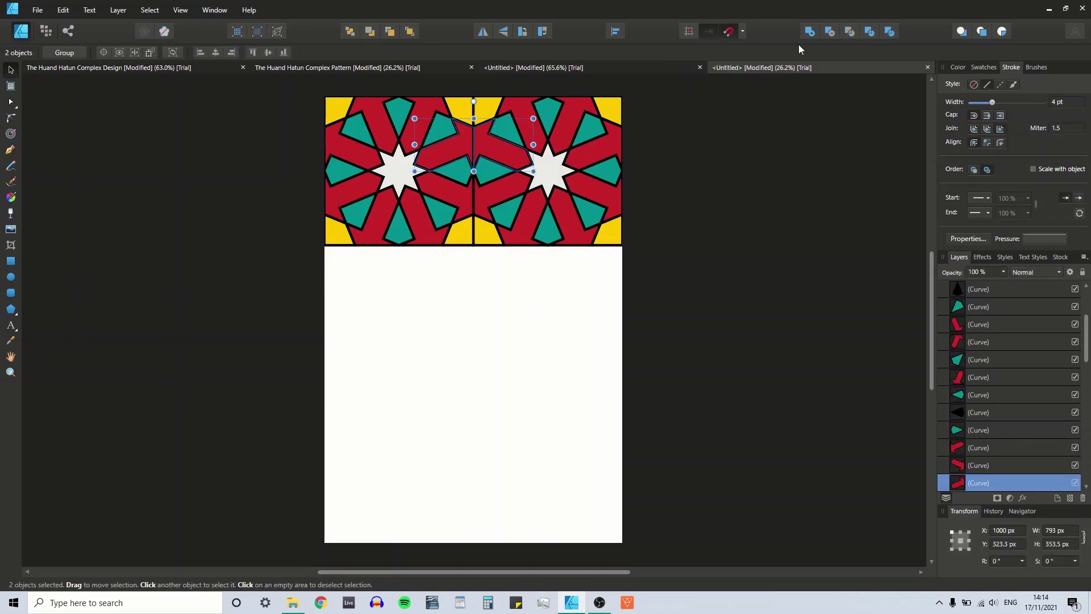
drag(460, 142, 489, 196)
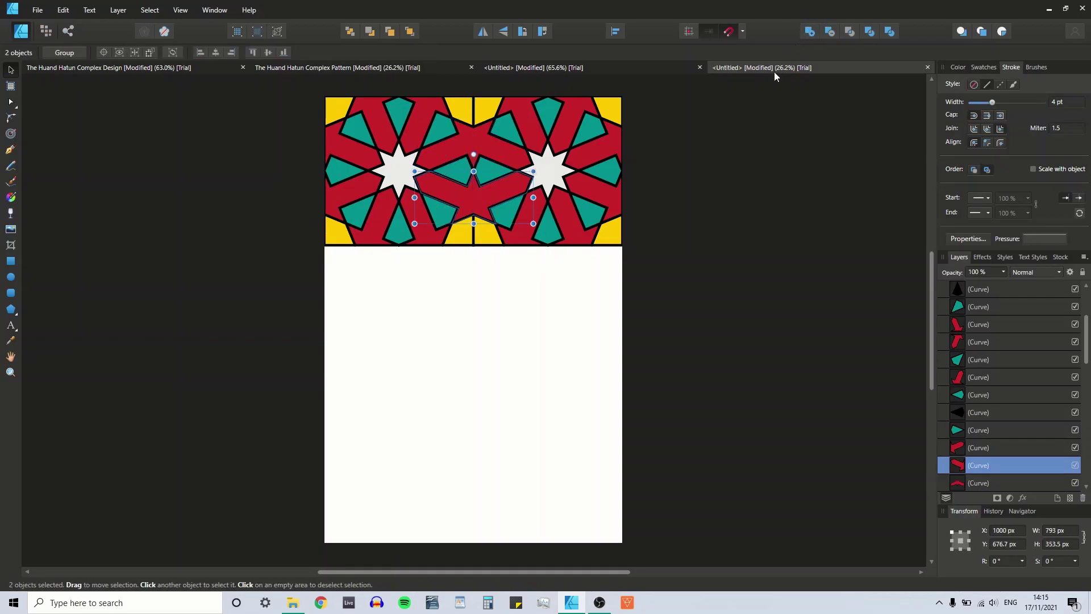
- Merge the top and bottom split yellow halves with Add, then marquee-select everything
click(475, 108)
shift+click(489, 106)
click(810, 31)
click(459, 239)
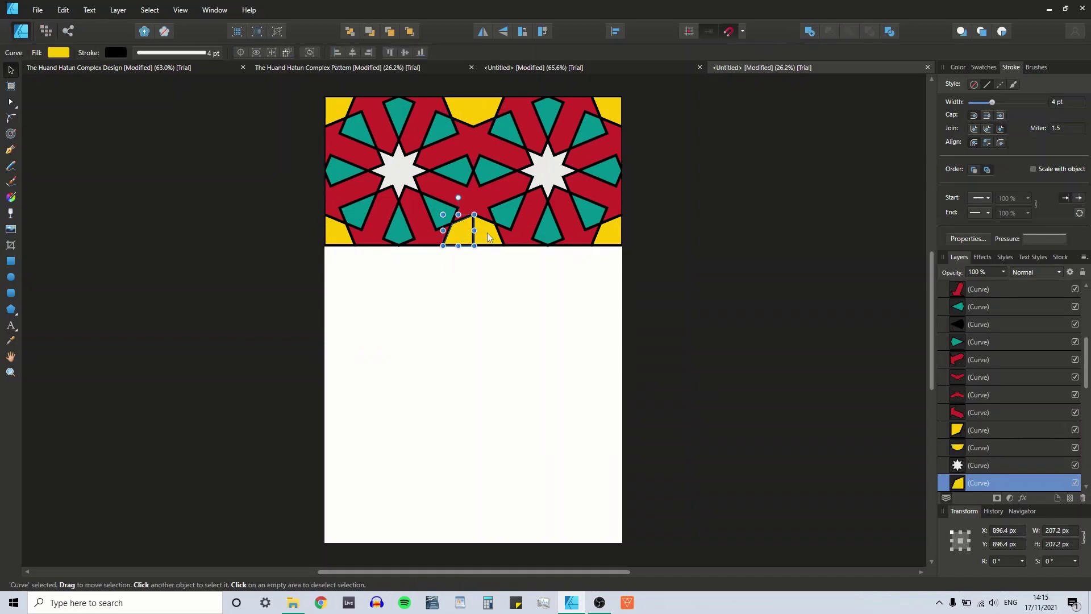
shift+click(489, 234)
click(810, 31)
drag(687, 286, 267, 84)
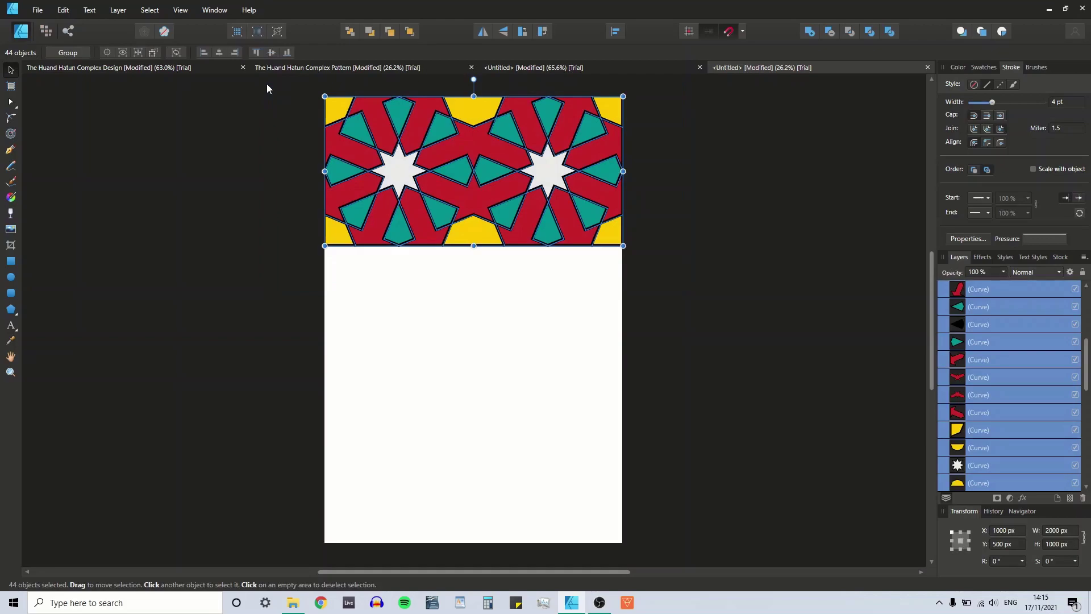
- Clone the tile row below the original and merge the left-edge yellow halves
mouse_move(491, 135)
mouse_down()
mouse_move(462, 256)
mouse_move(475, 324)
mouse_move(458, 302)
mouse_move(471, 282)
mouse_up()
click(425, 471)
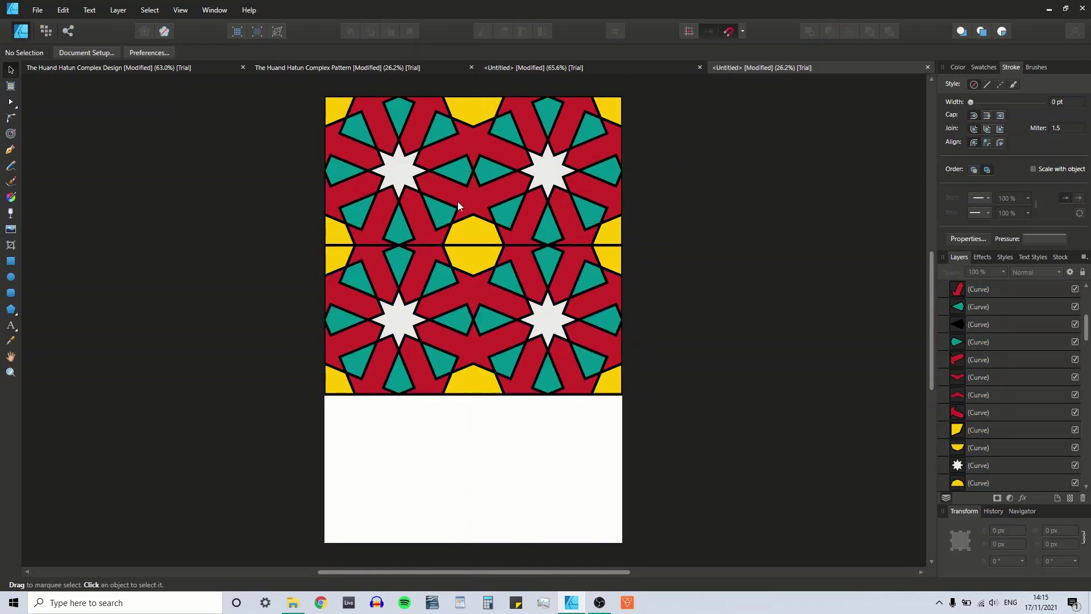
click(331, 236)
shift+click(334, 257)
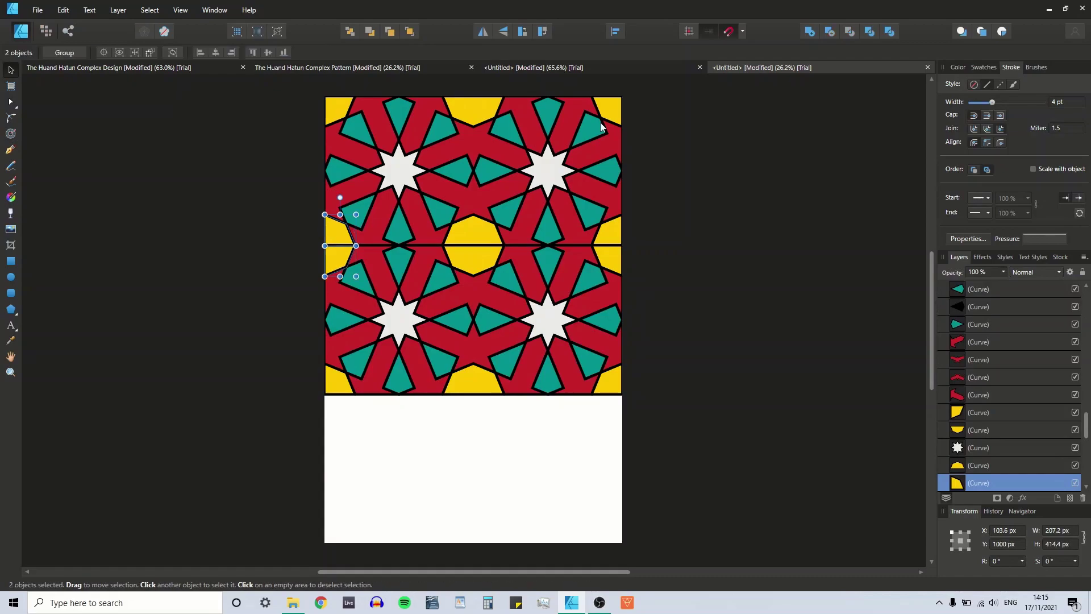
click(809, 31)
- Merge the next two red pairs and the yellow hexagon halves along the seam
click(363, 224)
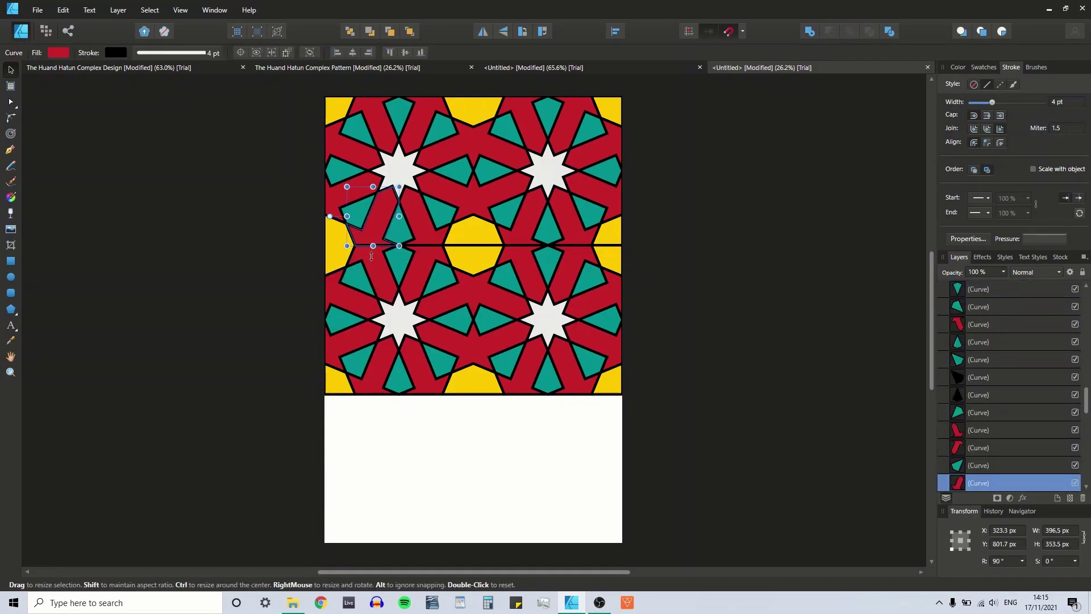
shift+click(374, 270)
click(809, 31)
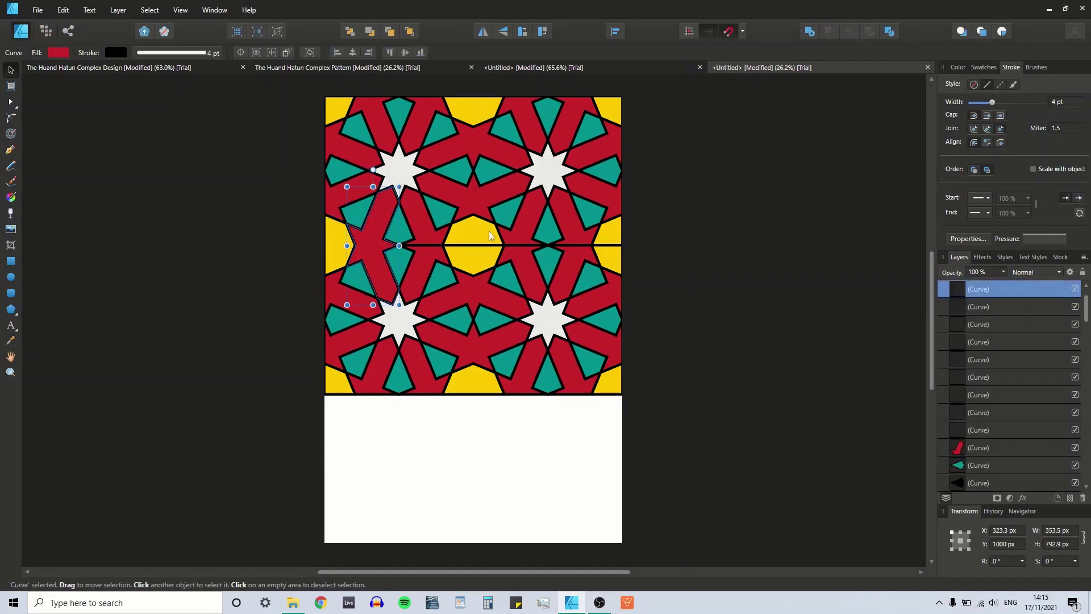
click(418, 235)
shift+click(424, 268)
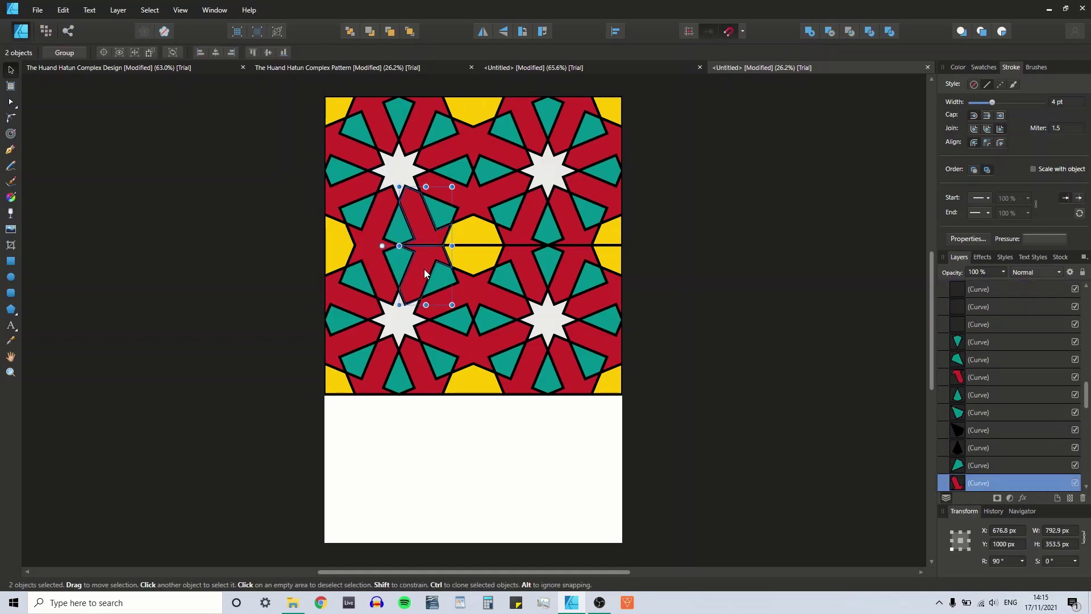
click(809, 32)
click(474, 231)
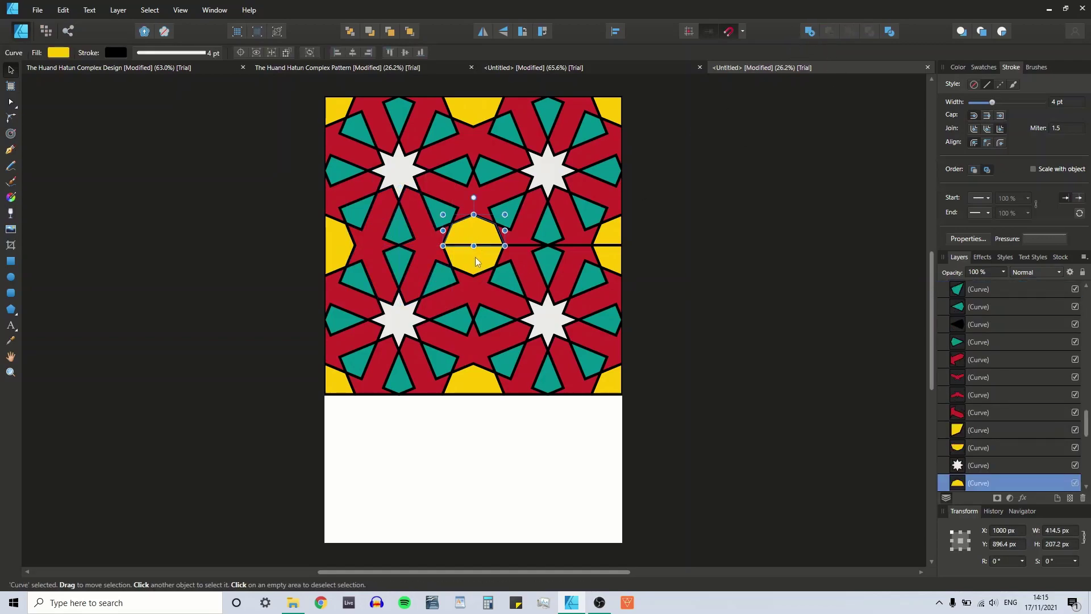
shift+click(475, 257)
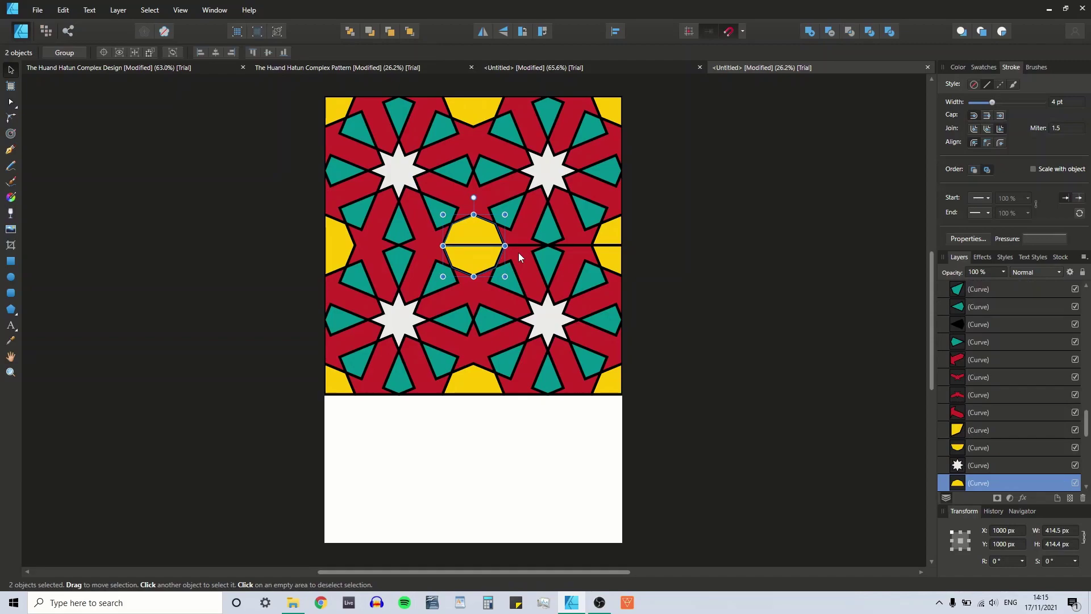
click(810, 32)
- Merge the remaining two red pairs and right-edge yellow halves, then select all objects
click(520, 233)
shift+click(526, 267)
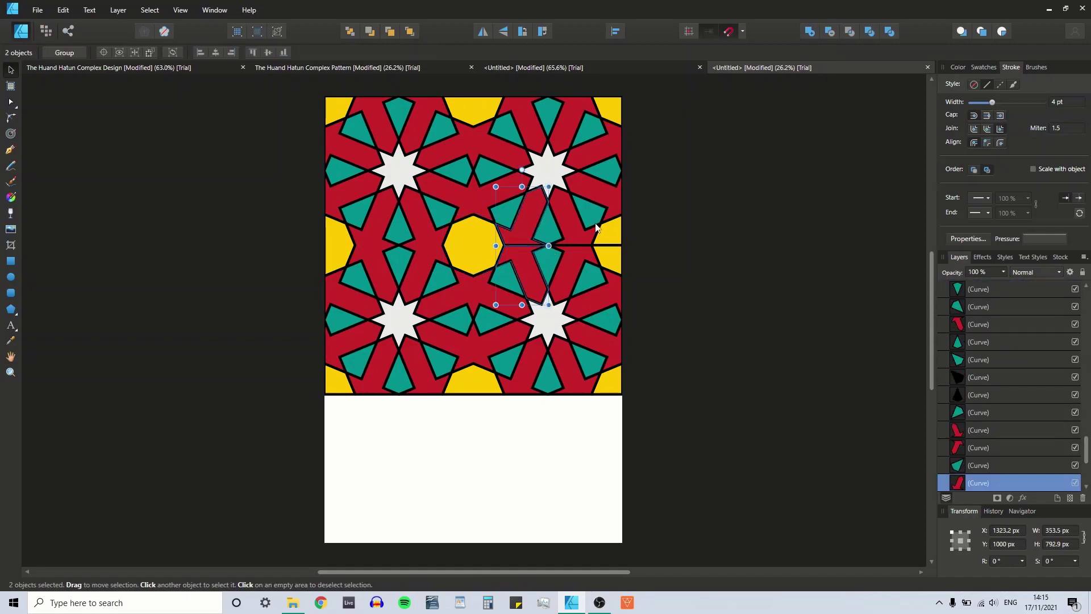
click(810, 31)
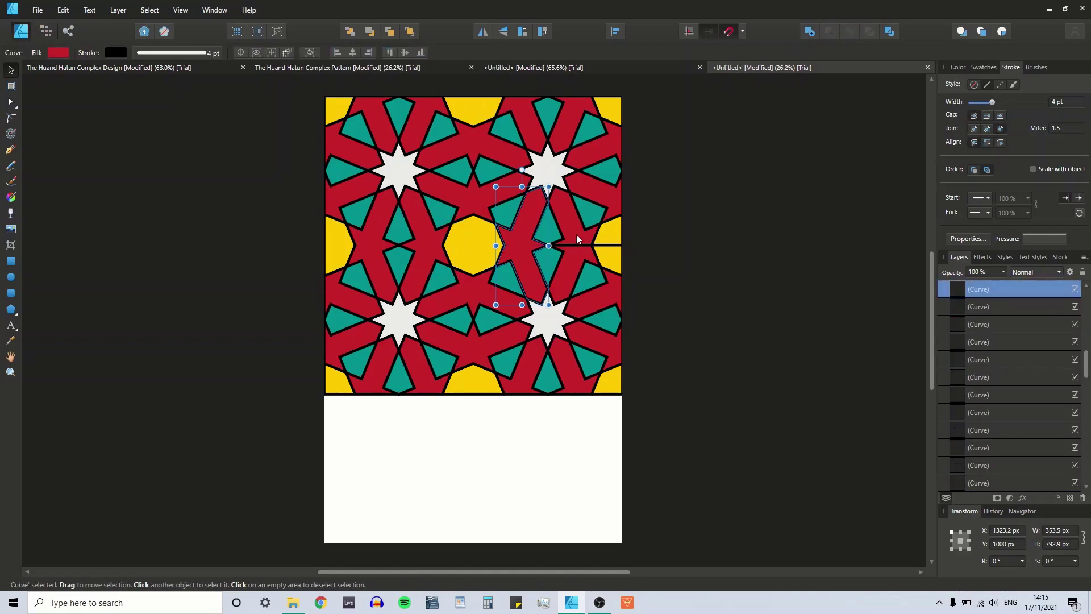
click(577, 235)
shift+click(568, 268)
click(810, 31)
click(607, 263)
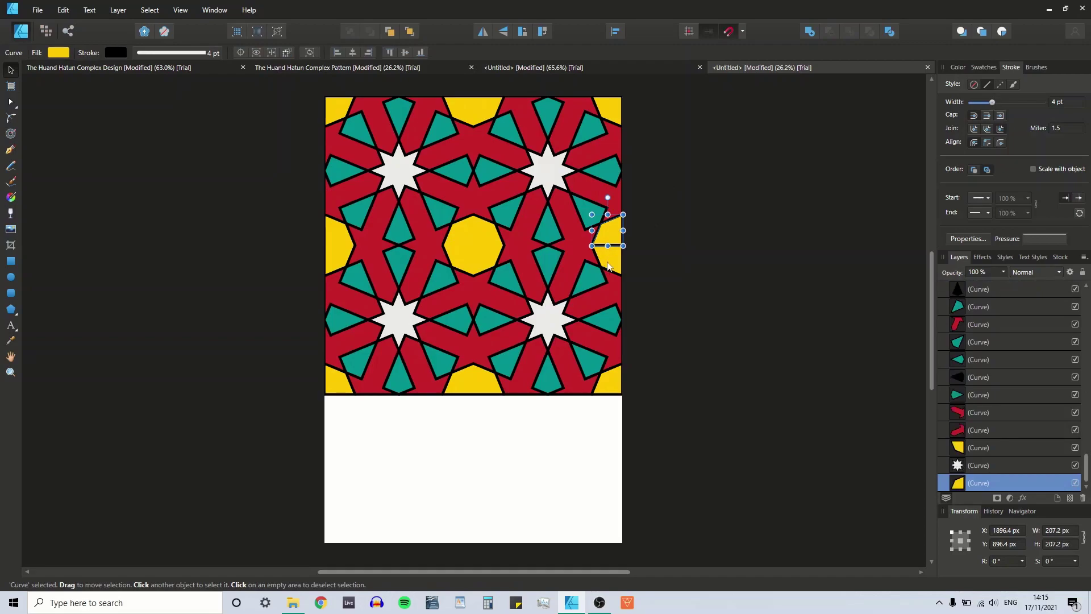
shift+click(607, 267)
click(810, 32)
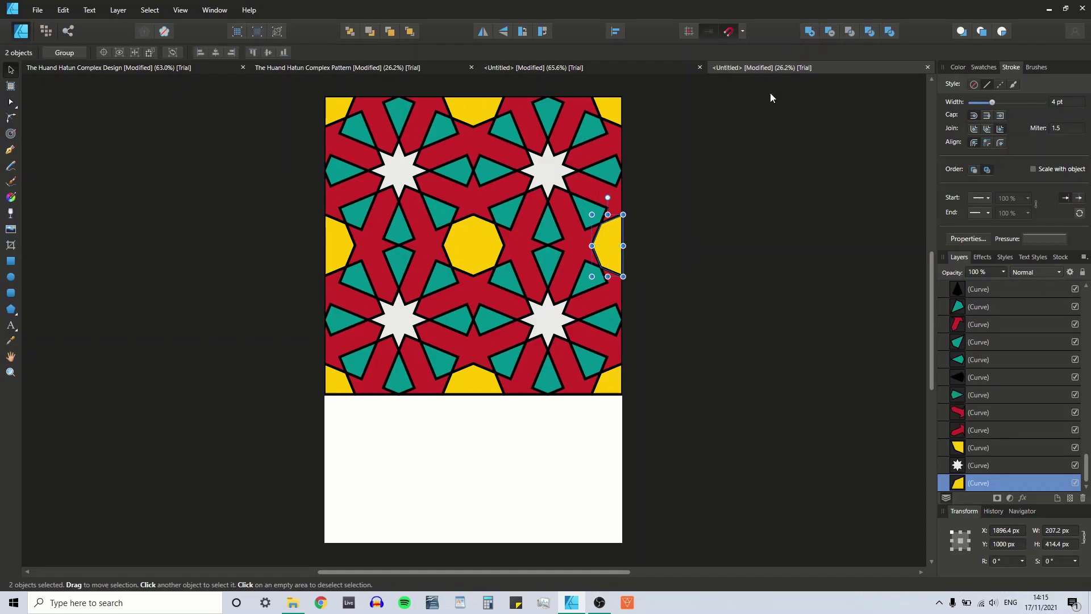
key(ctrl+a)
- Clone the two-row pattern to the page bottom and delete the left overlapping pieces
drag(459, 139, 481, 435)
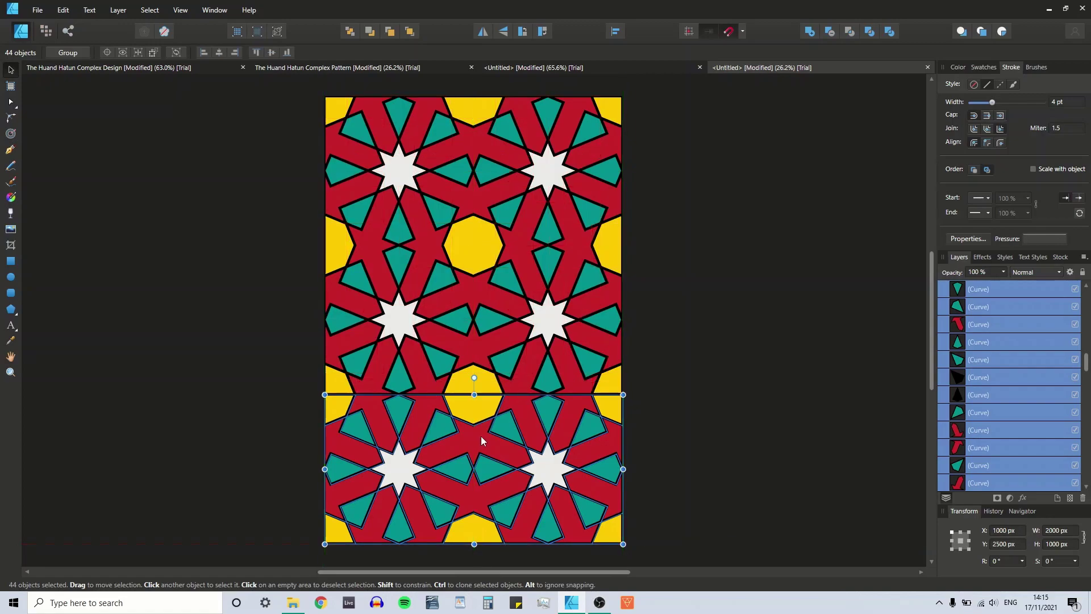
click(331, 380)
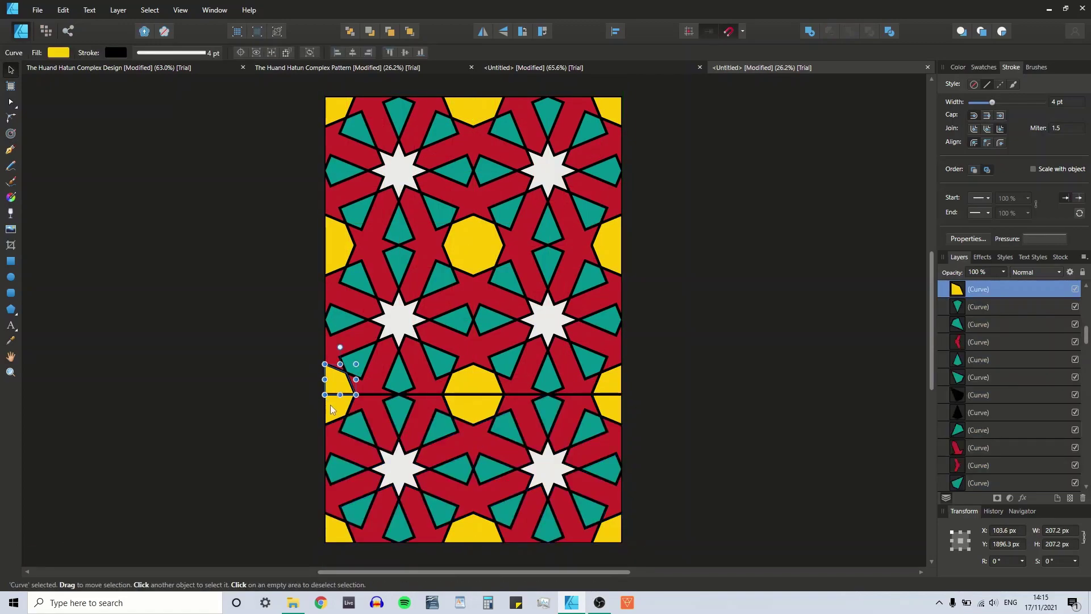
key(Delete)
click(370, 401)
key(Delete)
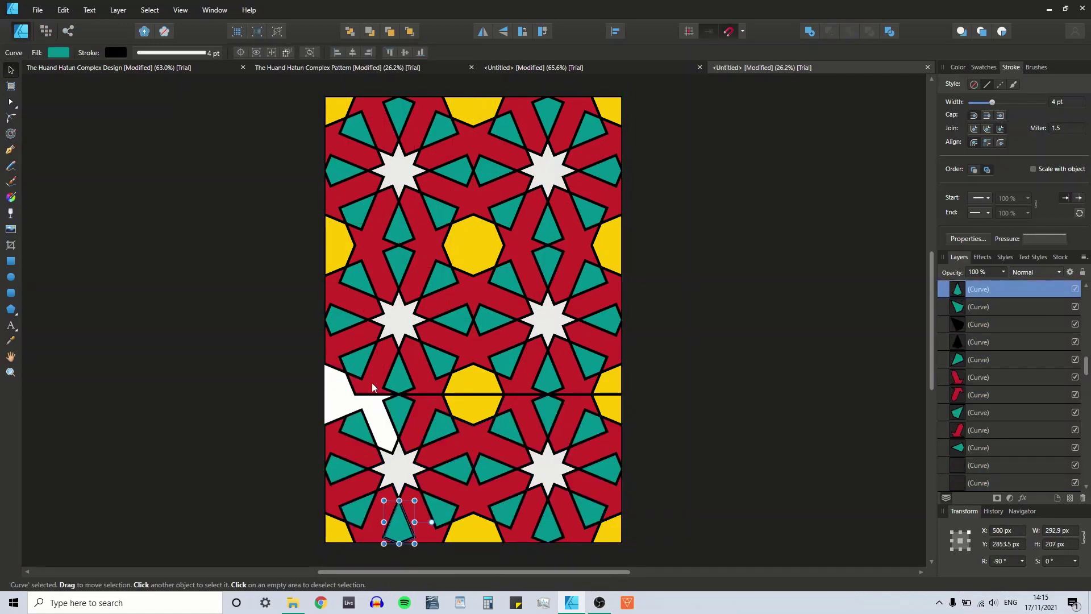
key(Delete)
key(Delete)
key(Delete)
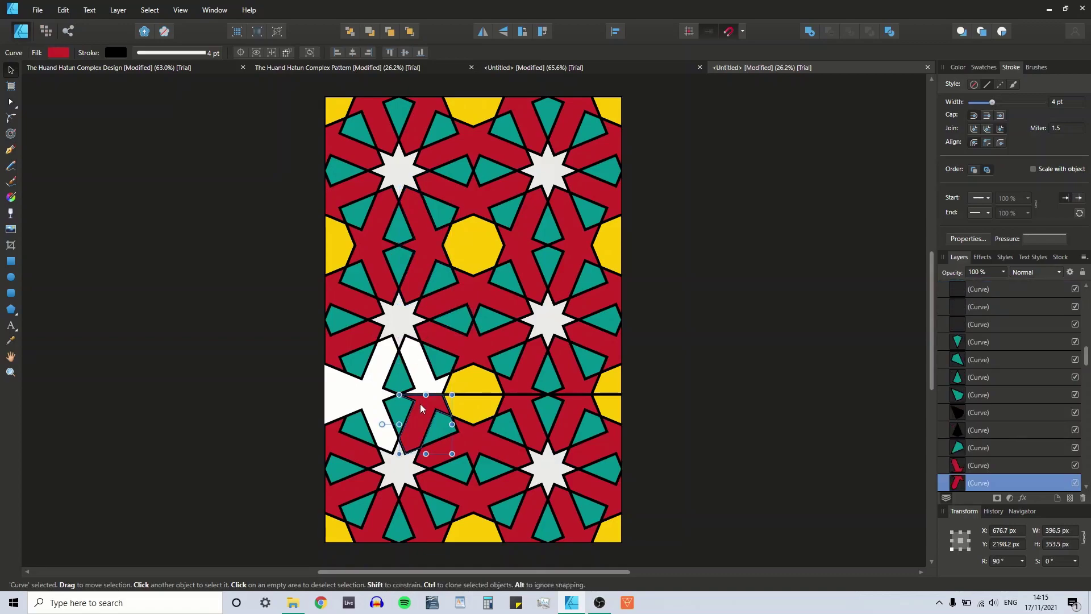
click(476, 388)
key(Delete)
click(474, 403)
key(Delete)
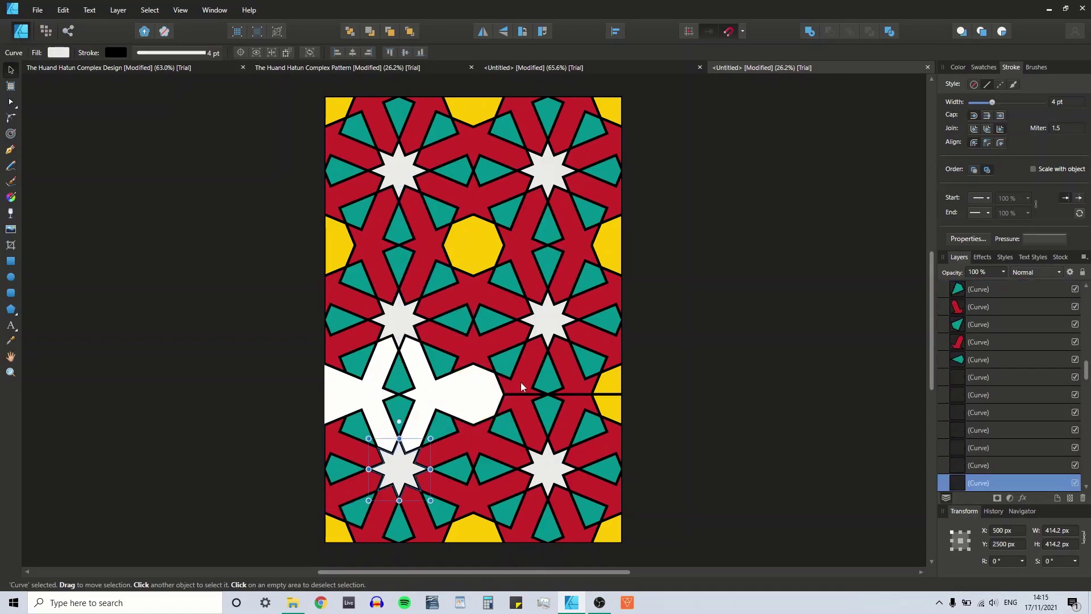
- Delete the remaining overlapping red pieces and the right-edge yellow half-octagon
click(520, 382)
key(Delete)
click(521, 411)
key(Delete)
click(567, 380)
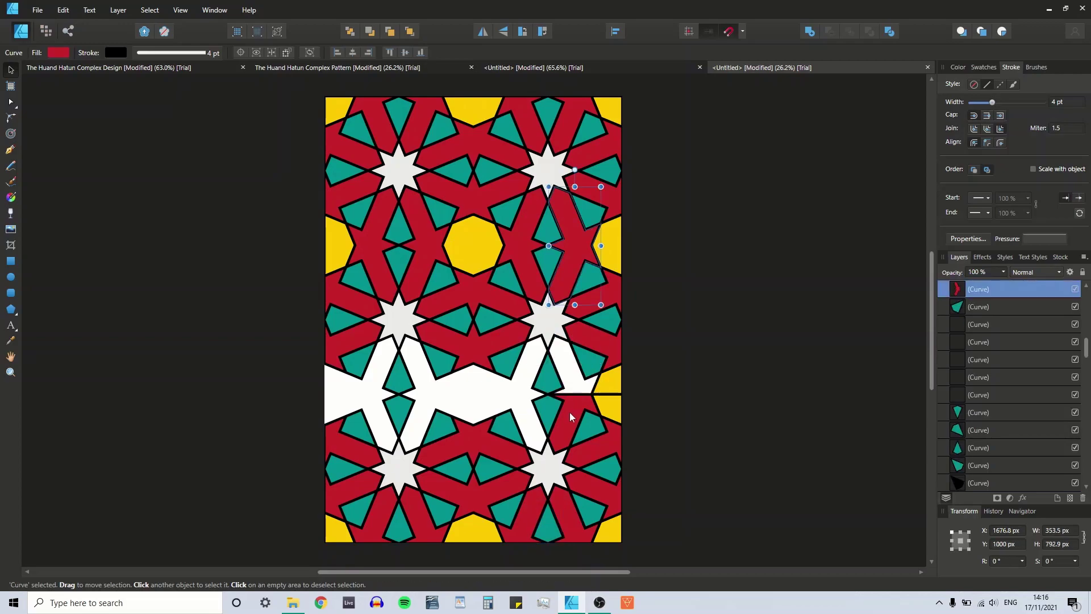
key(Delete)
click(609, 378)
key(Delete)
key(Delete)
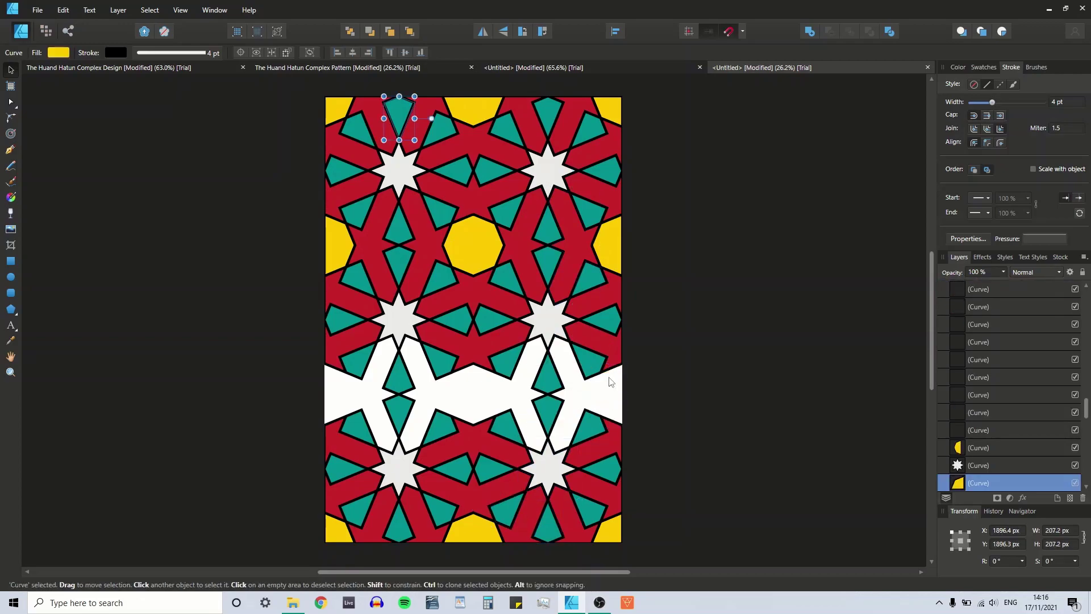
- Copy the middle row's yellow and red pieces down into the empty mid-page band
click(329, 242)
shift+click(374, 245)
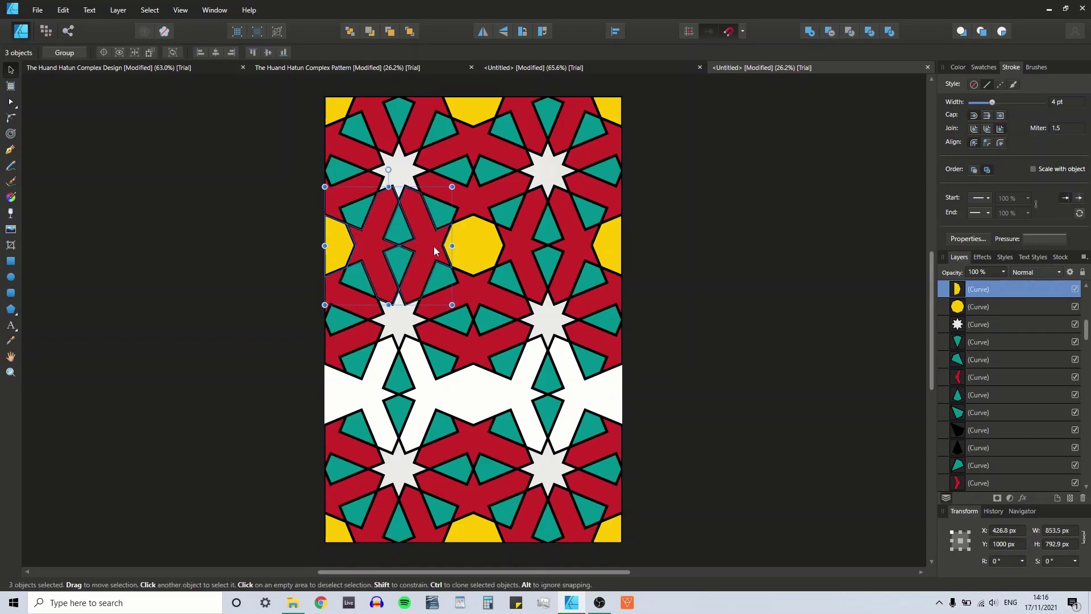
shift+click(466, 247)
shift+click(518, 250)
shift+click(575, 247)
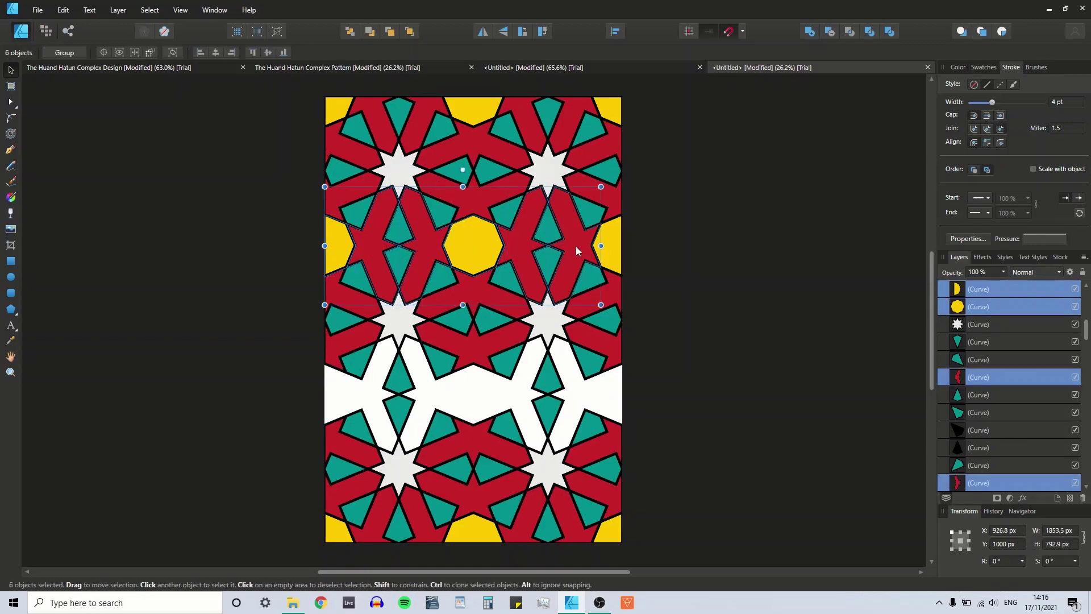
shift+click(612, 245)
drag(564, 247, 570, 390)
click(201, 299)
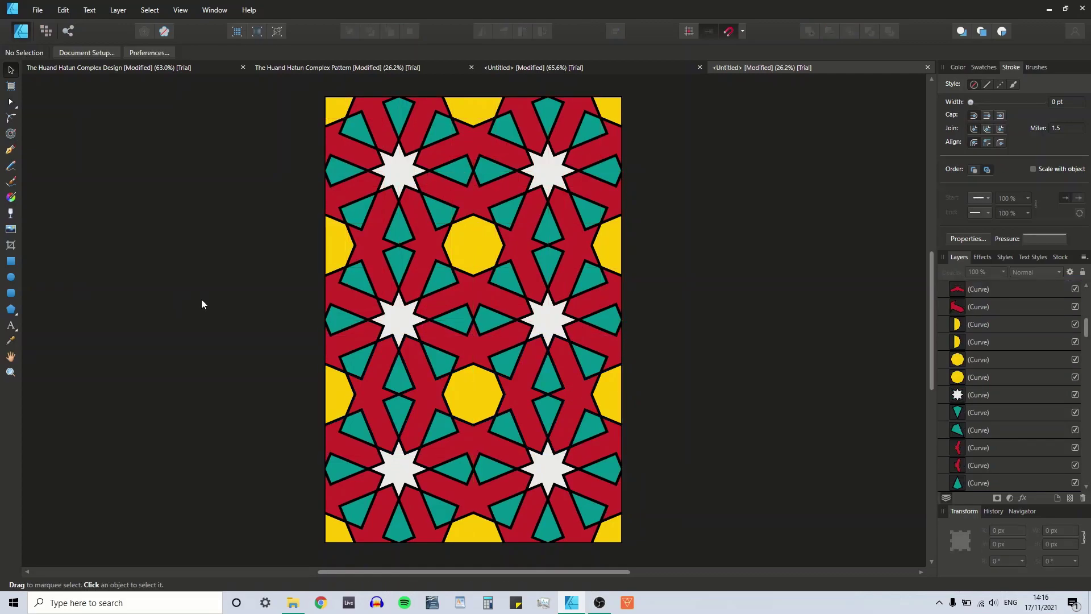